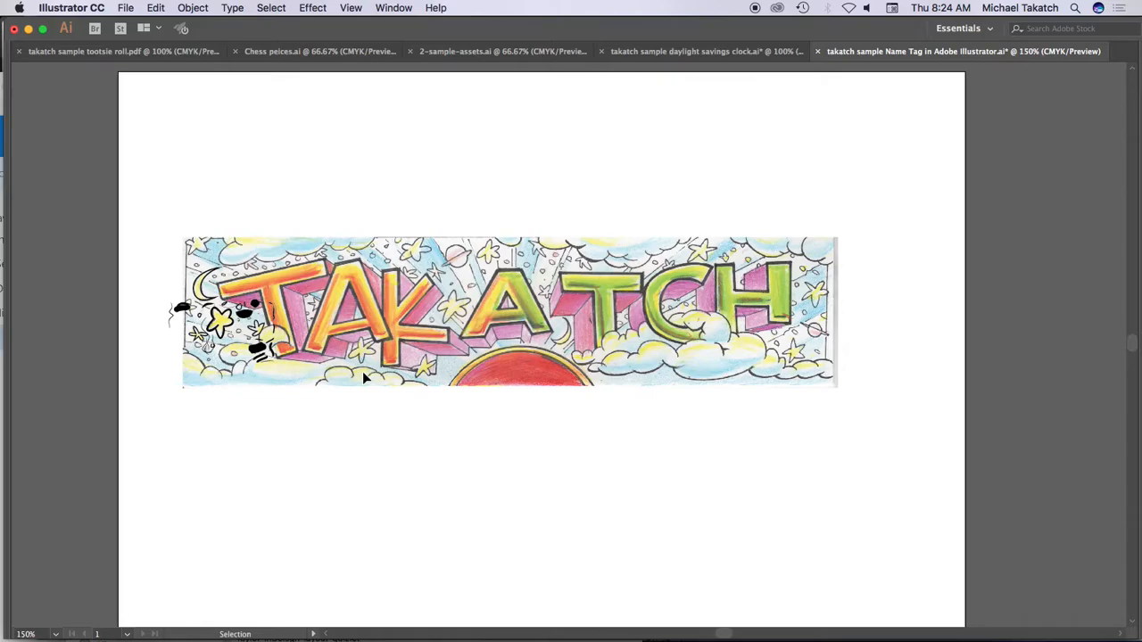
Step: Create a new print document from the Letter preset, with units in inches and landscape orientation
key(Tab)
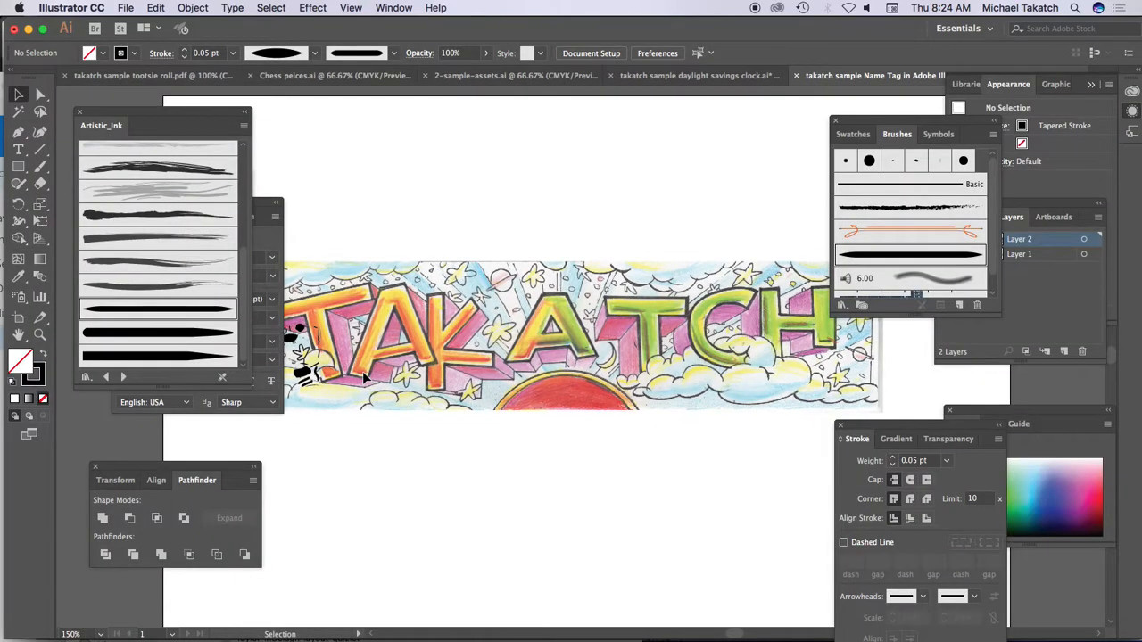
click(127, 9)
click(128, 27)
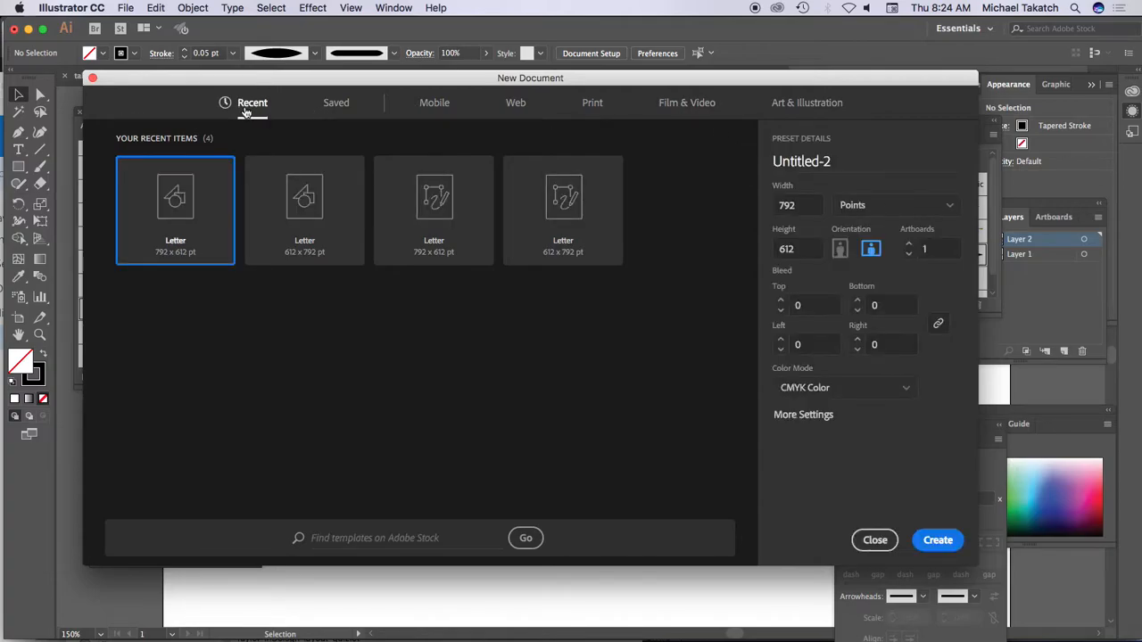
click(593, 104)
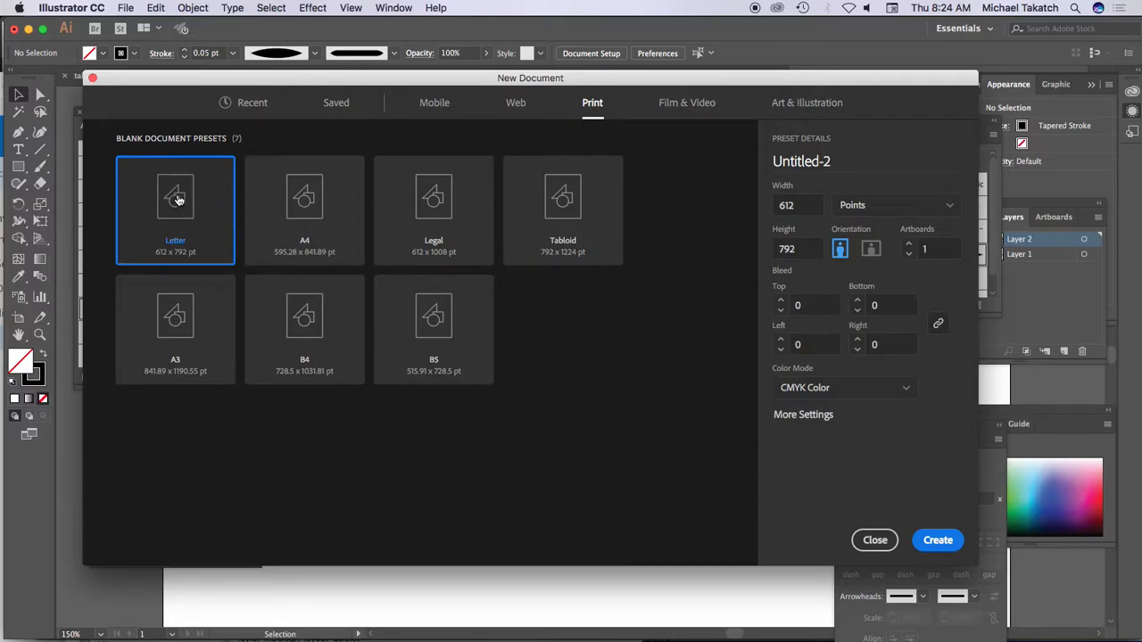
click(947, 207)
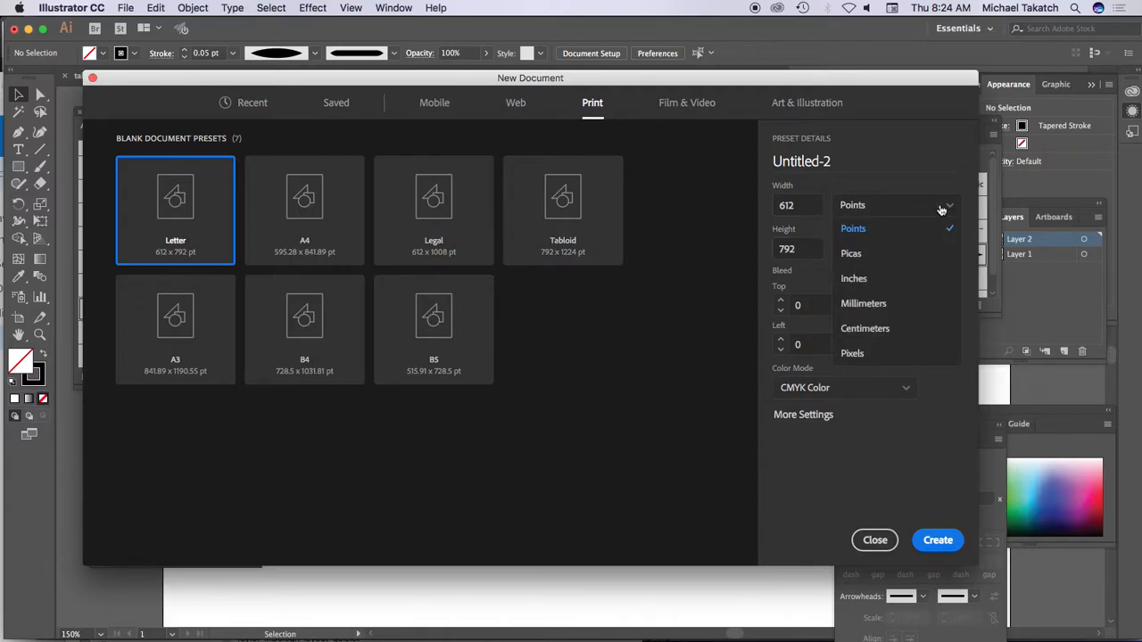
click(857, 280)
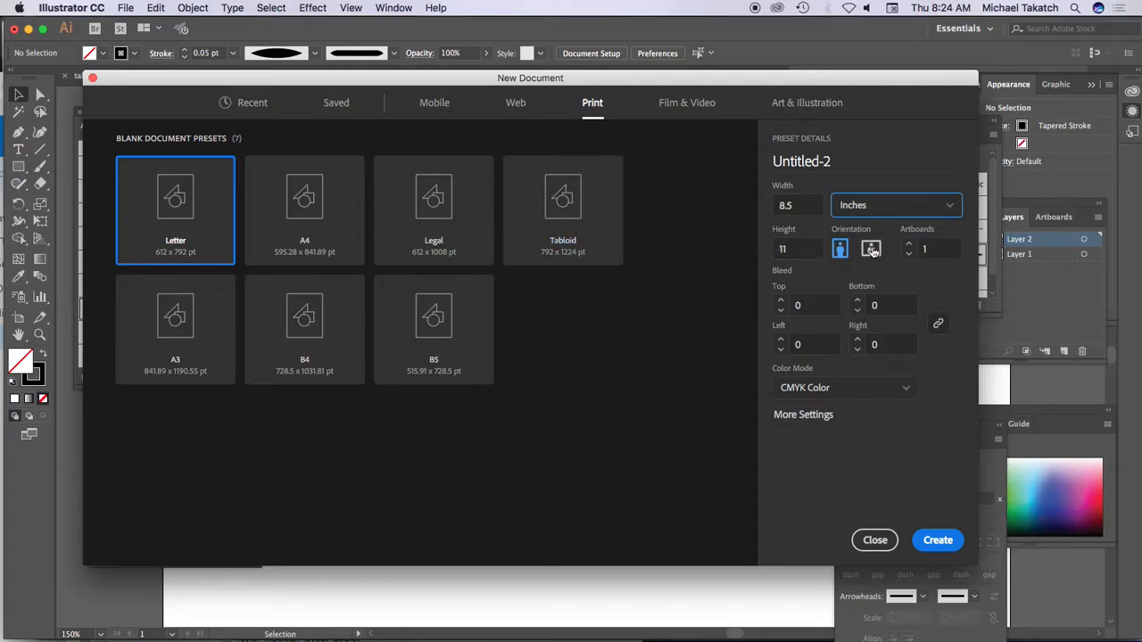
click(871, 249)
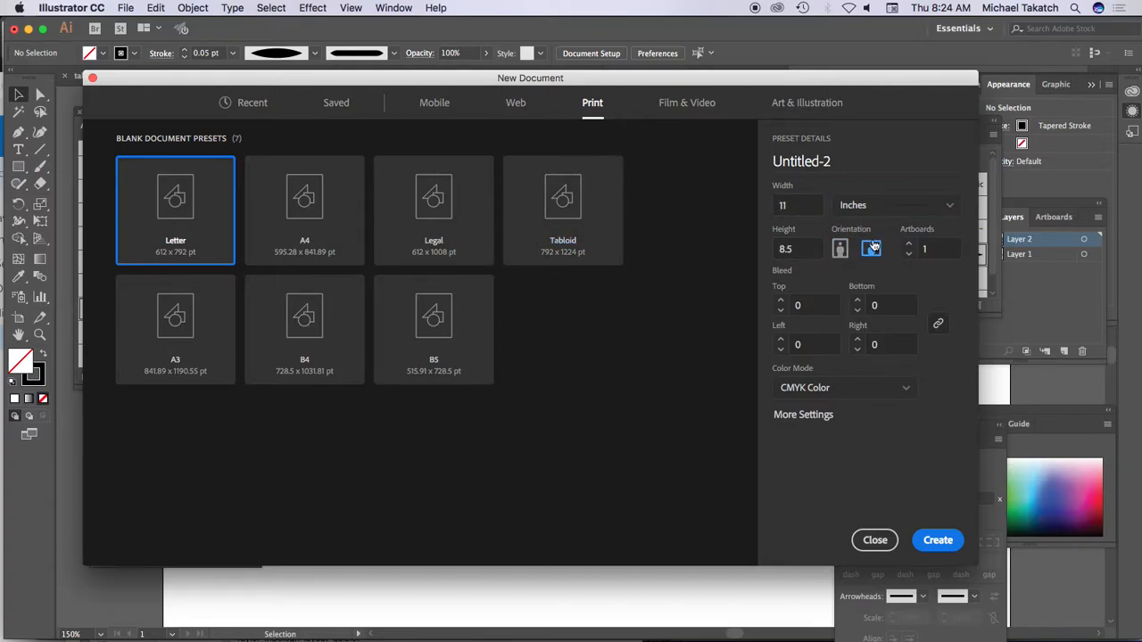
click(937, 540)
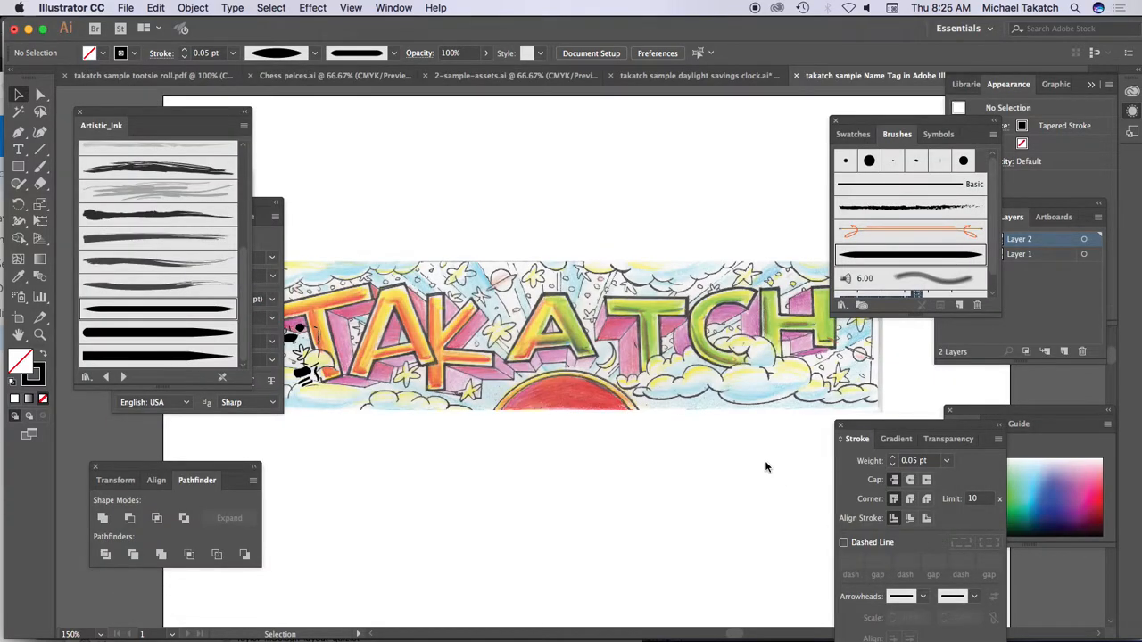
Step: Start placing an image file and browse to the Name tags folder
click(123, 8)
click(152, 220)
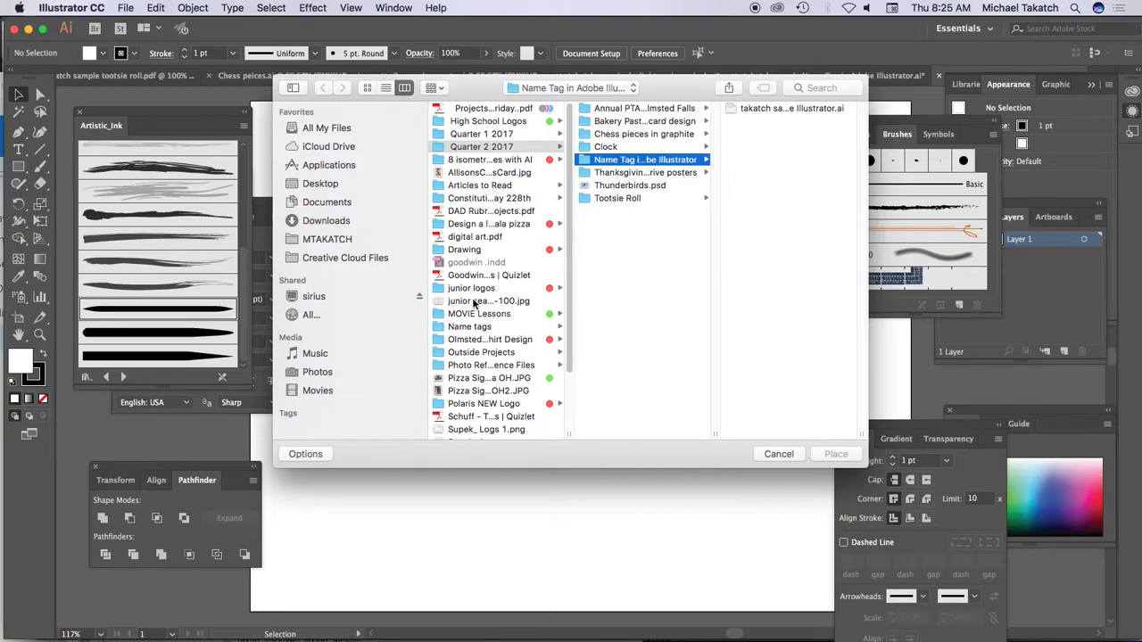
click(490, 330)
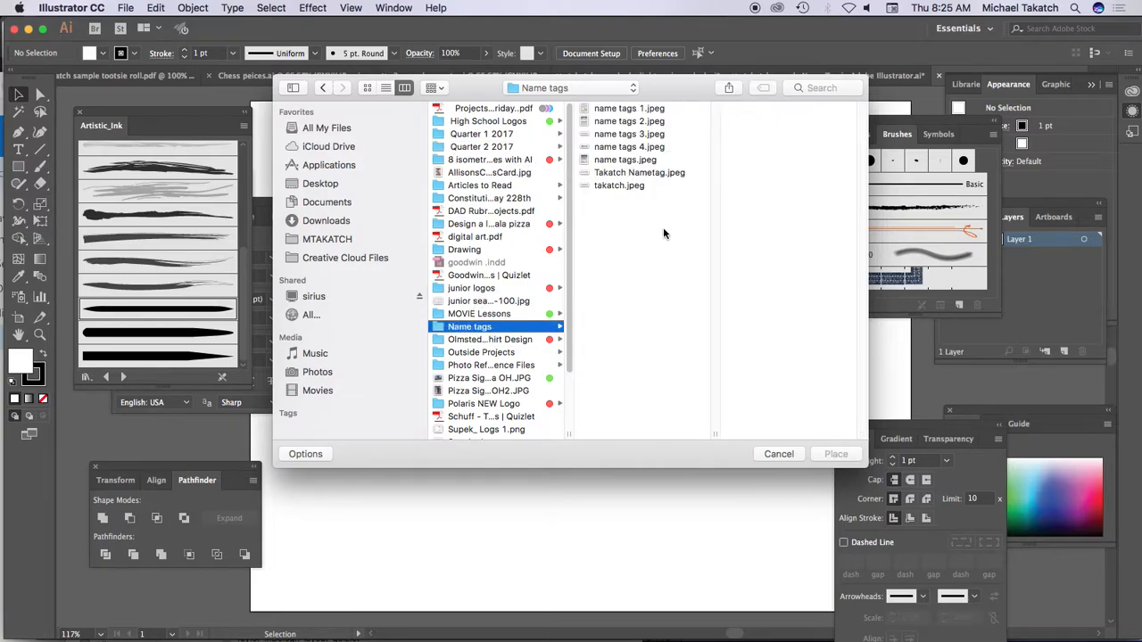
Step: Preview the name tag images in the folder one after another, ending on takatch.jpeg
click(631, 160)
click(621, 175)
click(623, 109)
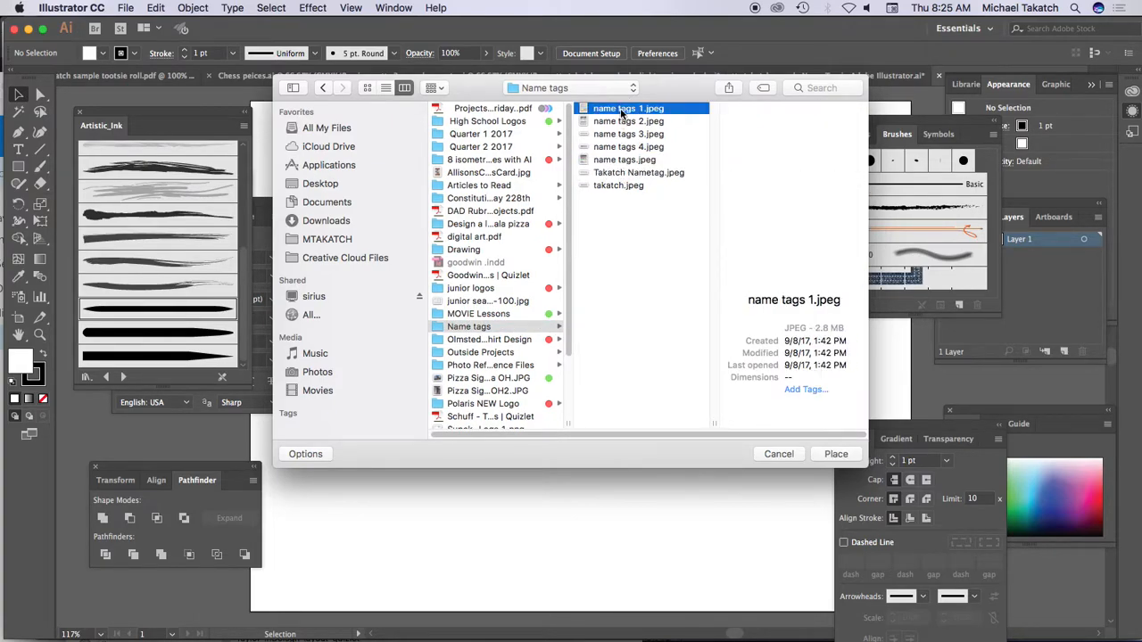
key(space)
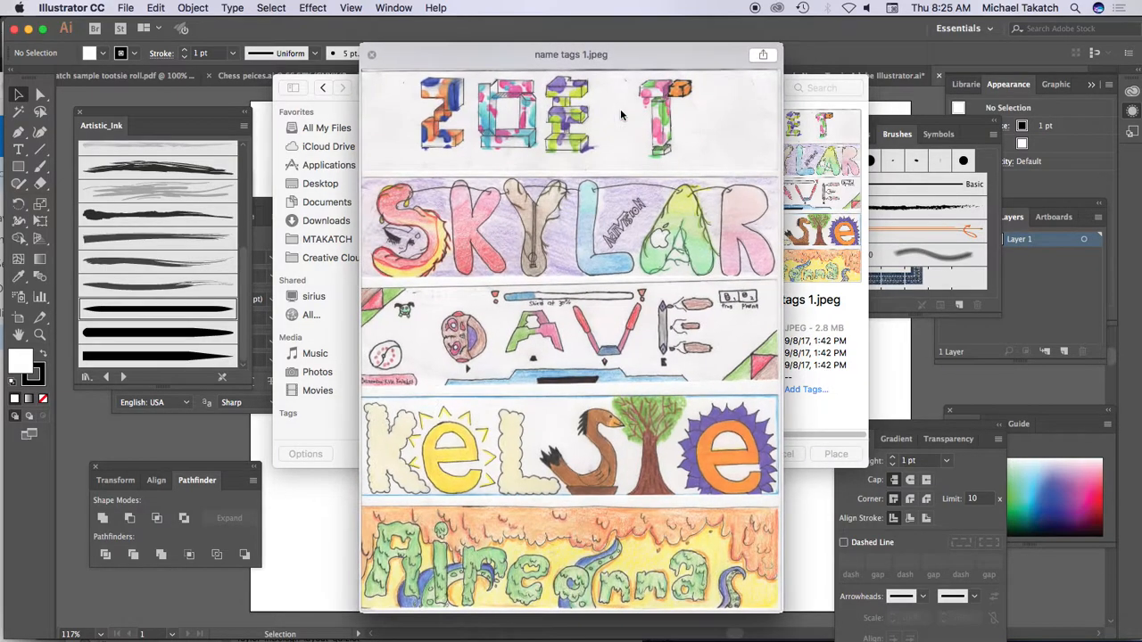
key(Down)
key(Down)
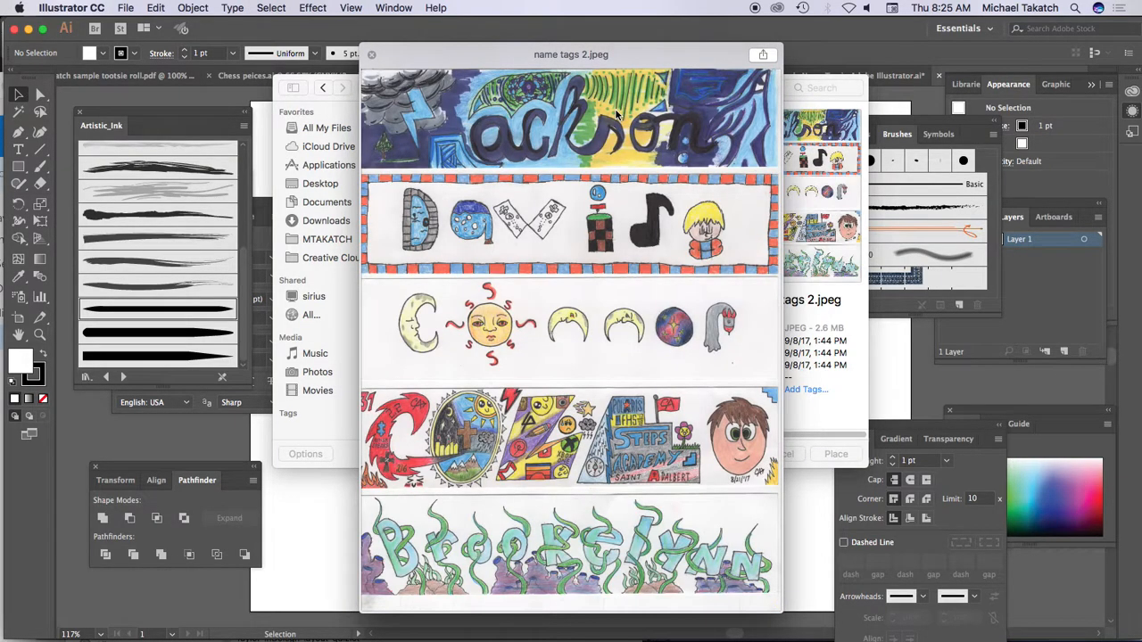
key(Down)
key(Down)
key(Down)
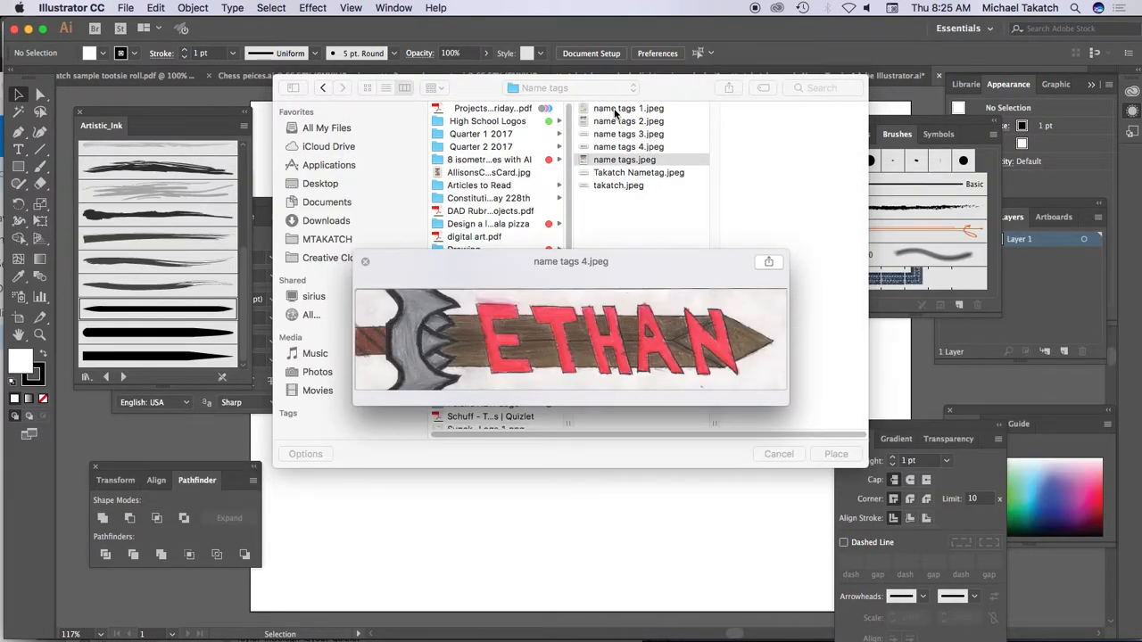
key(Down)
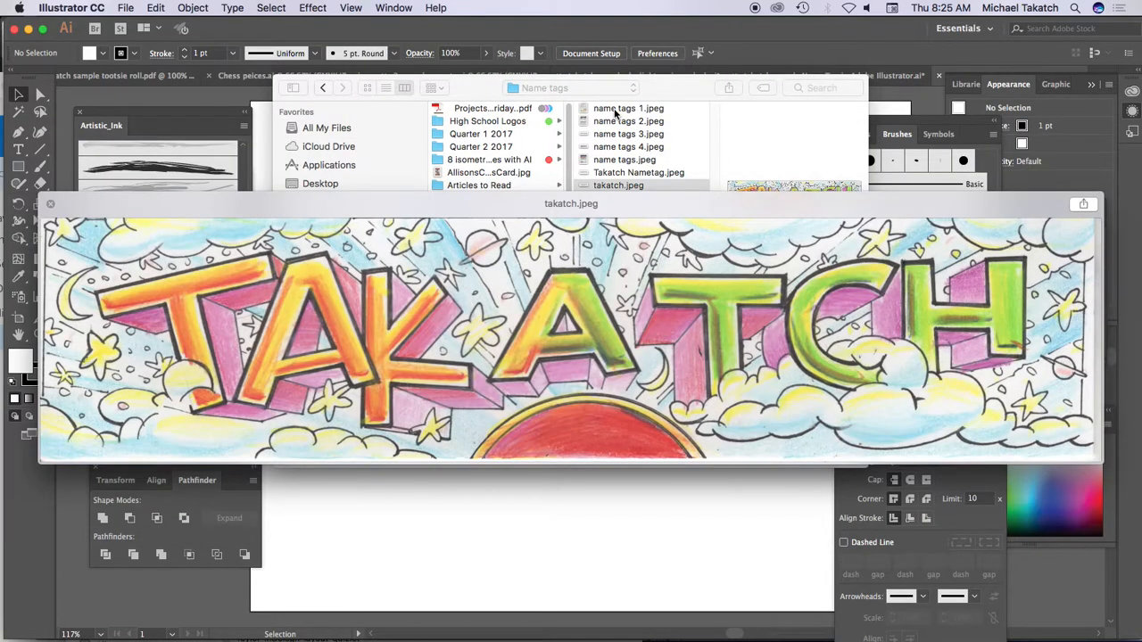
key(space)
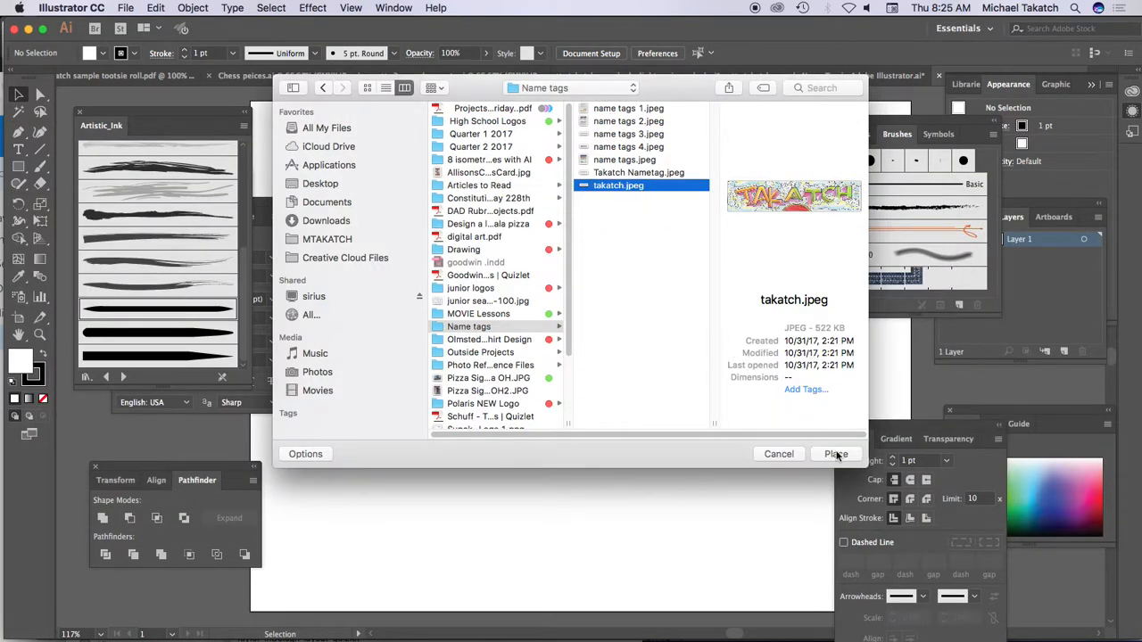
Step: Place takatch.jpeg on the artboard and move it to around the middle of the page
click(836, 454)
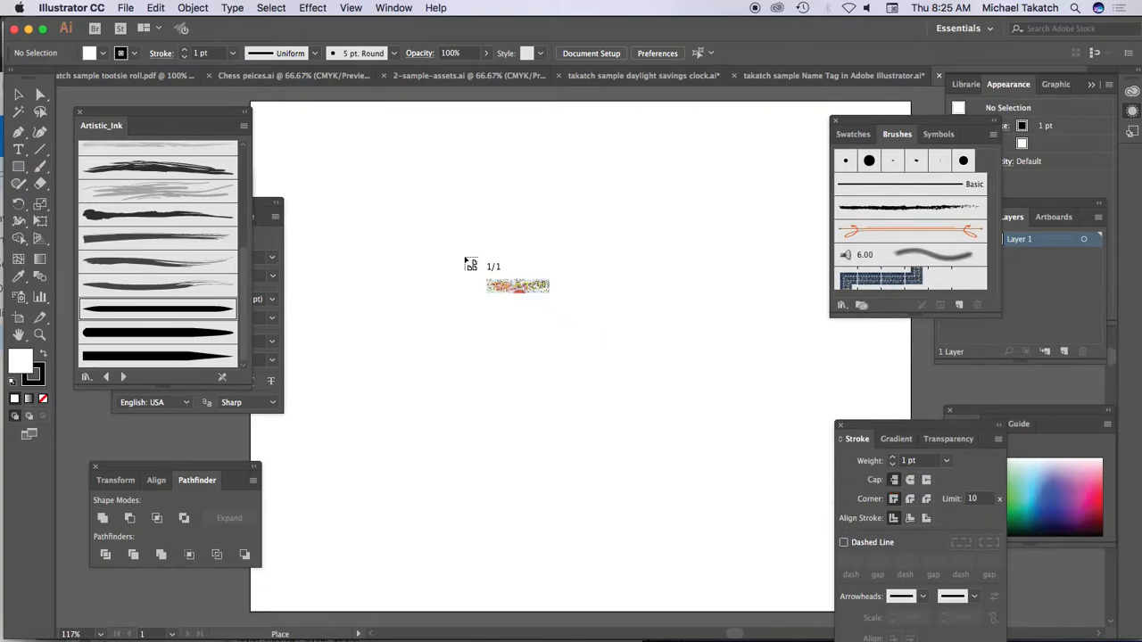
click(276, 145)
drag(455, 178, 475, 301)
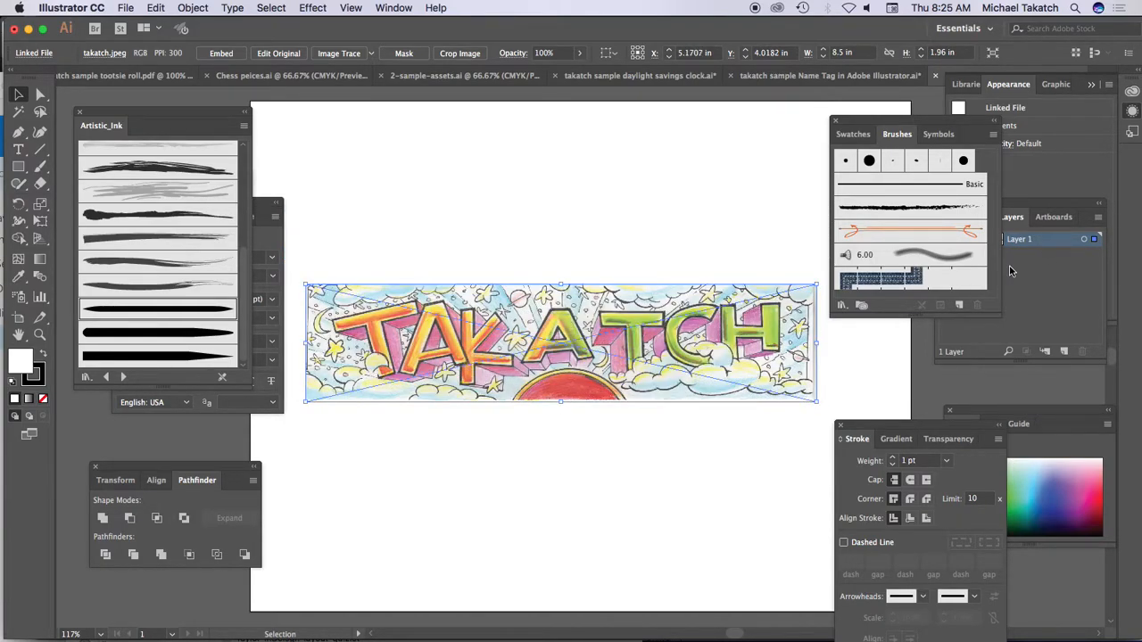
Step: Lock Layer 1 and add a new layer above it named graphic
click(1043, 245)
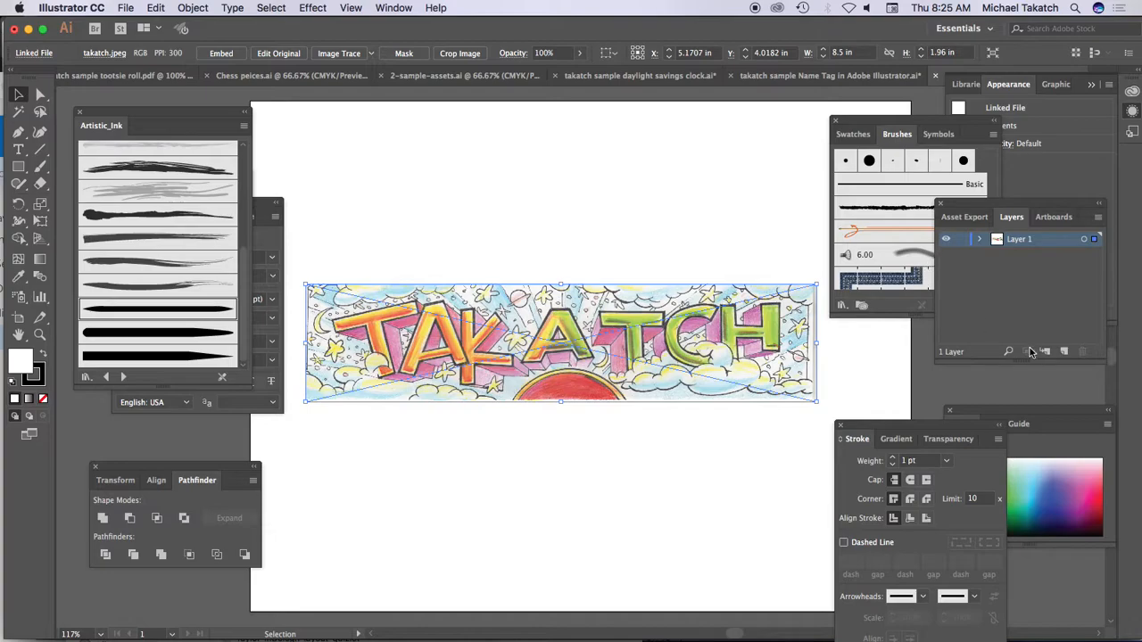
click(961, 241)
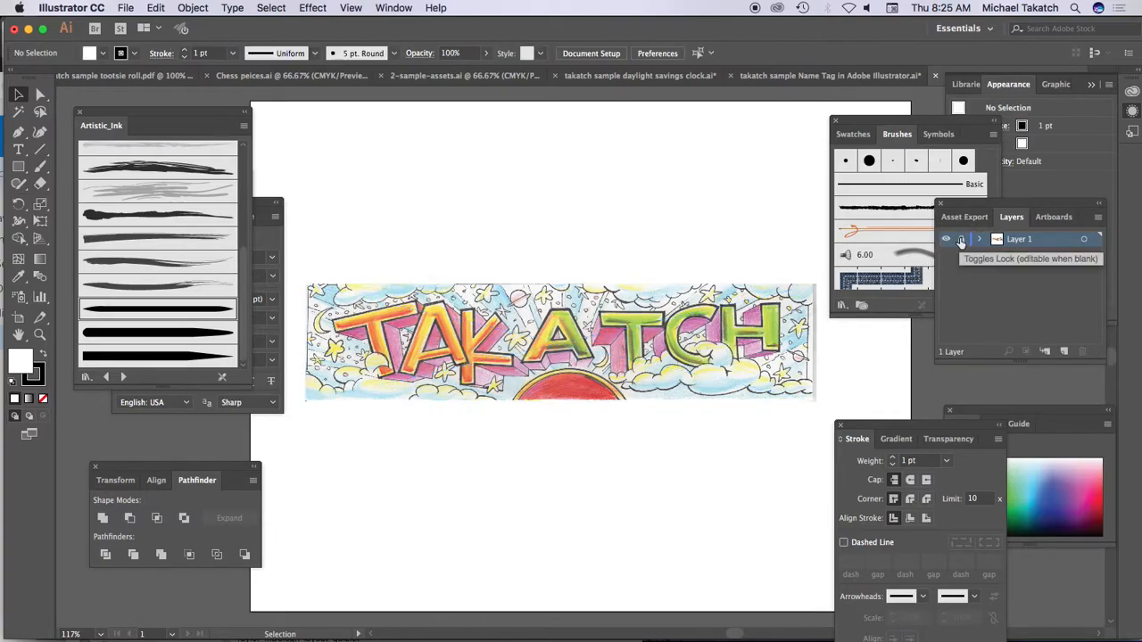
click(1063, 351)
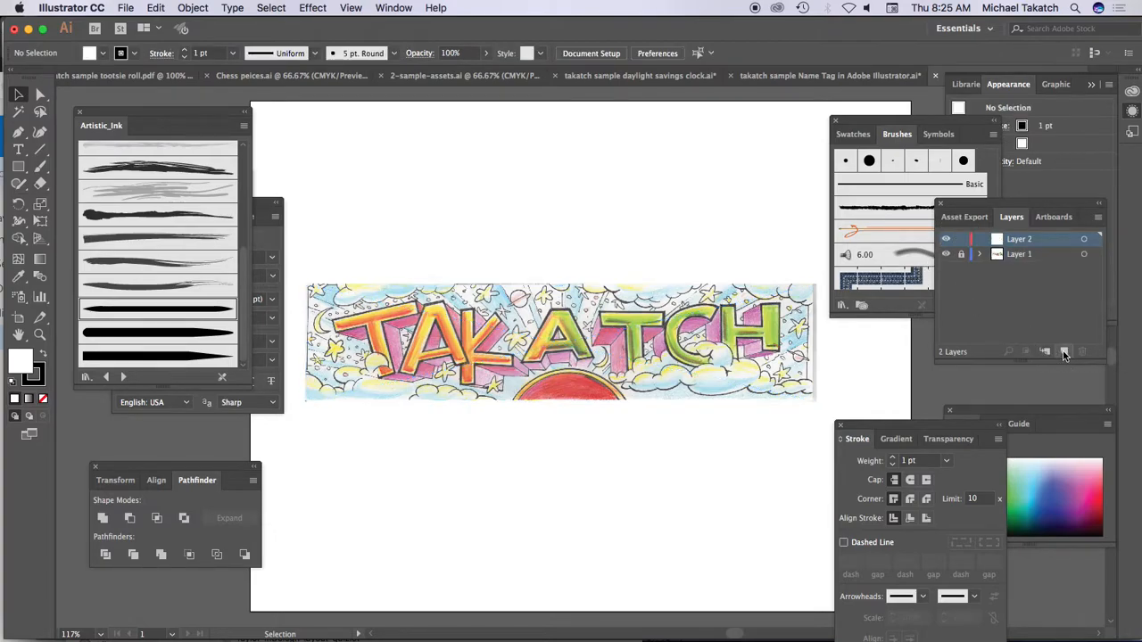
double_click(1024, 241)
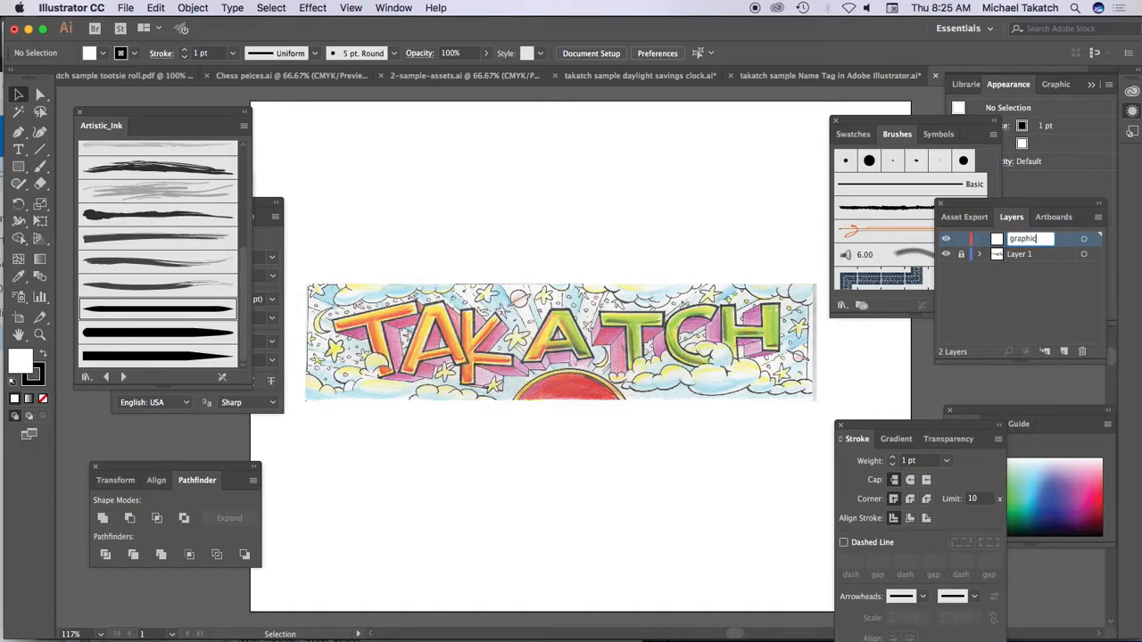
click(1065, 258)
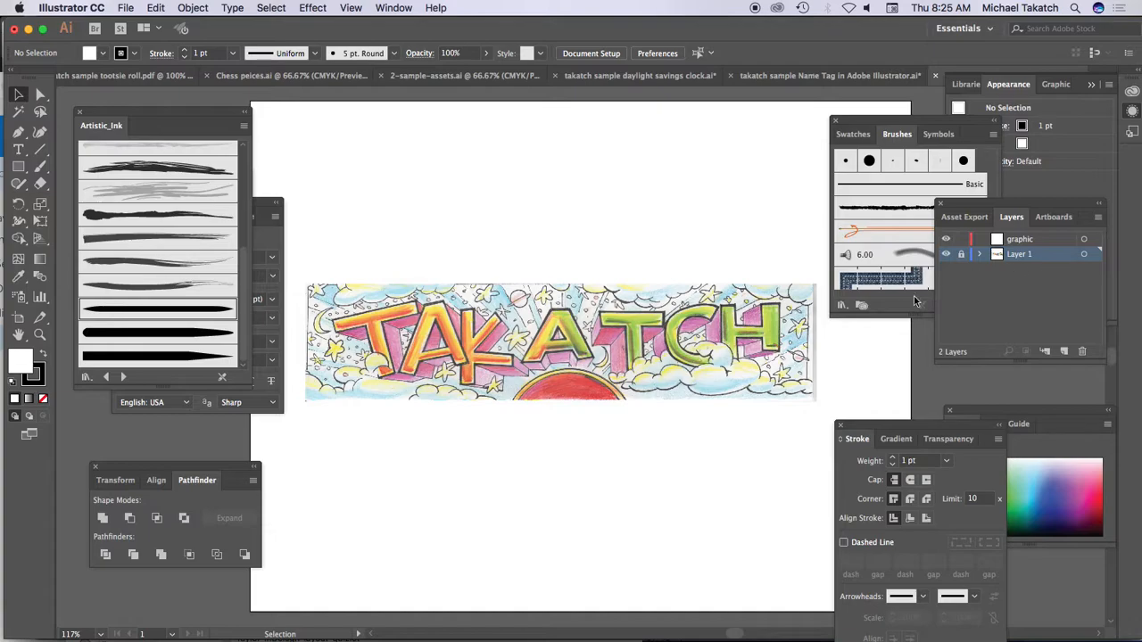
Step: Turn on image dimming for Layer 1 so the placed name tag drawing is faded for tracing
double_click(1051, 257)
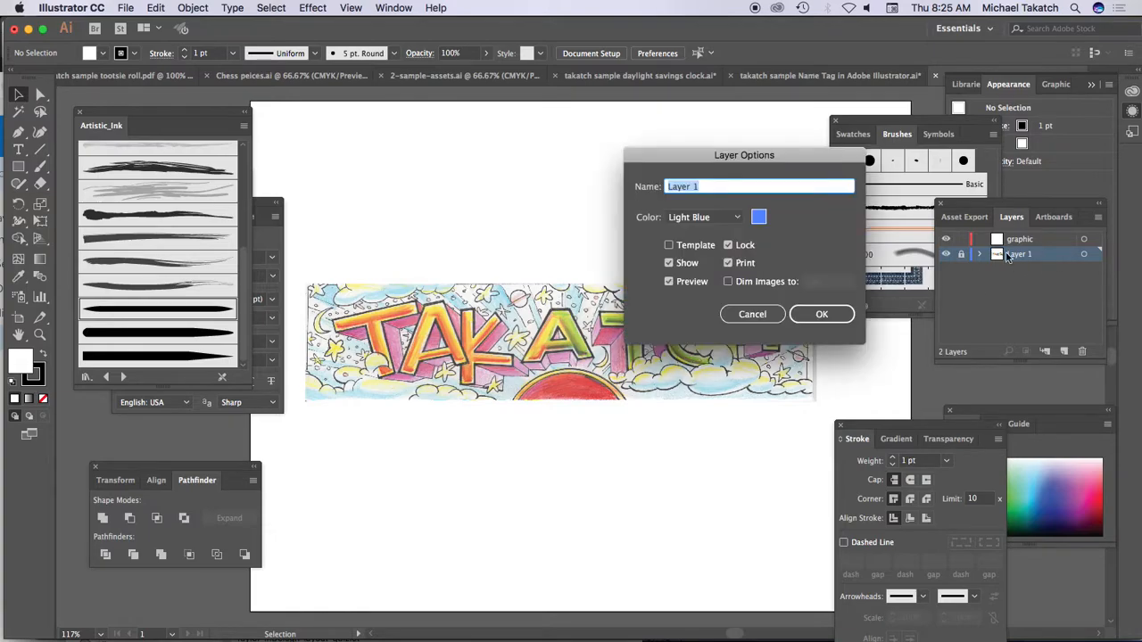
click(763, 282)
click(813, 314)
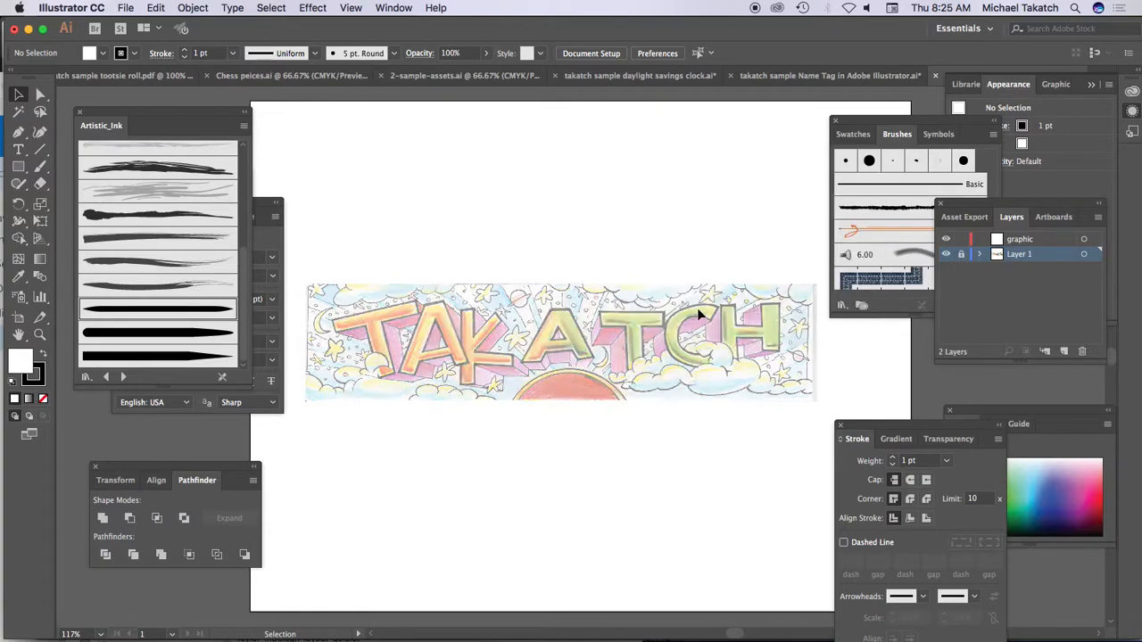
key(z)
drag(321, 289, 490, 408)
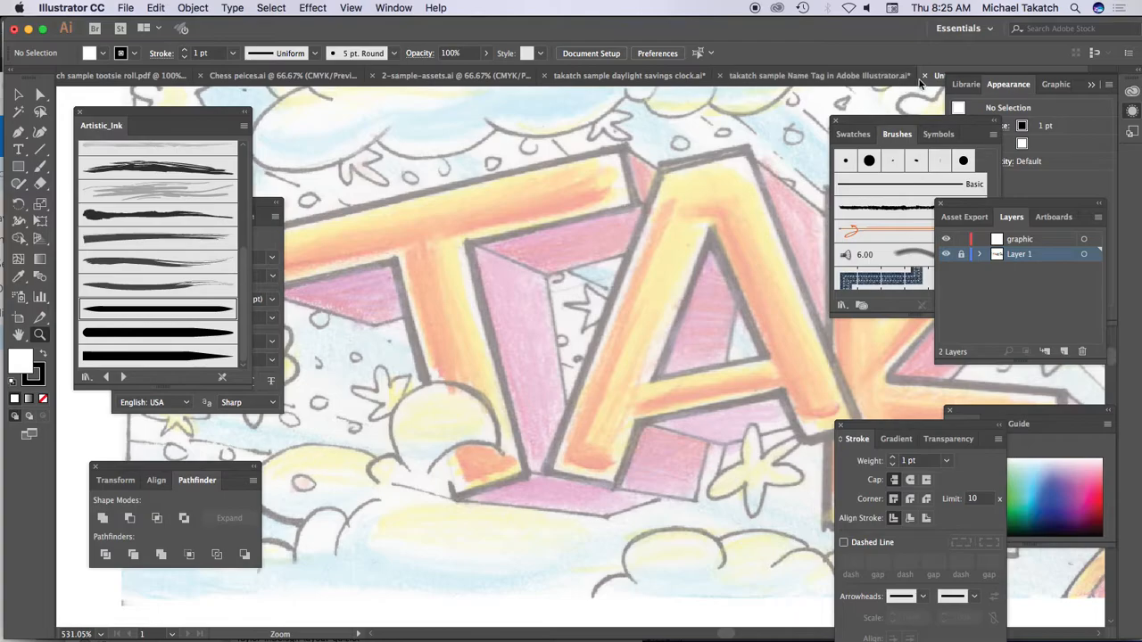
Step: Switch to the sample Name Tag in Adobe Illustrator document and dim the images on its Layer 1
click(864, 79)
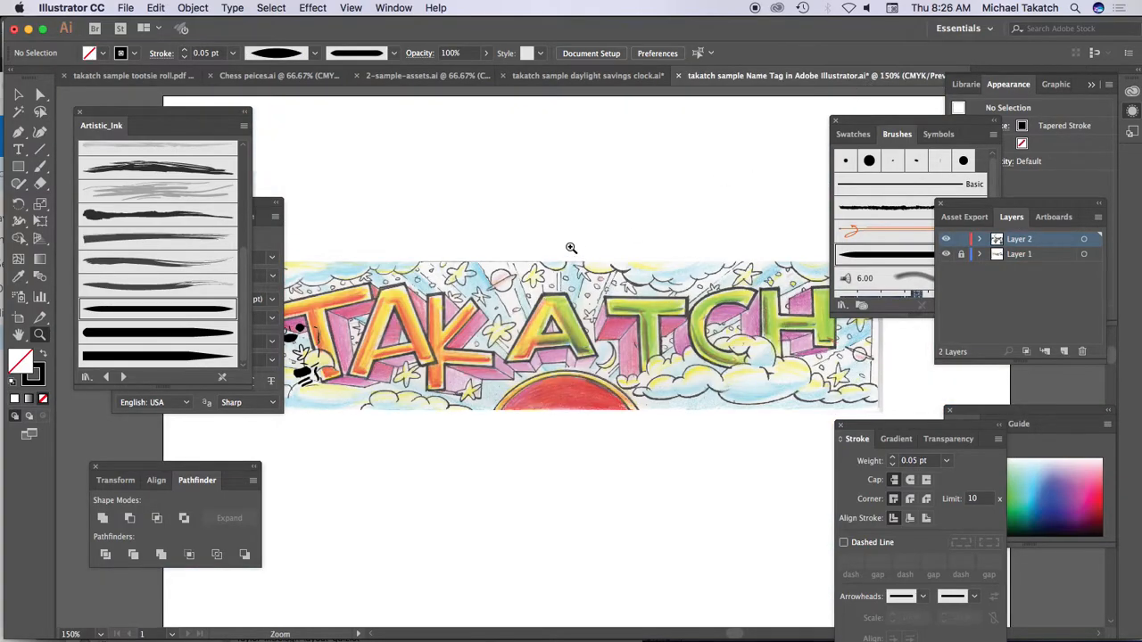
click(328, 358)
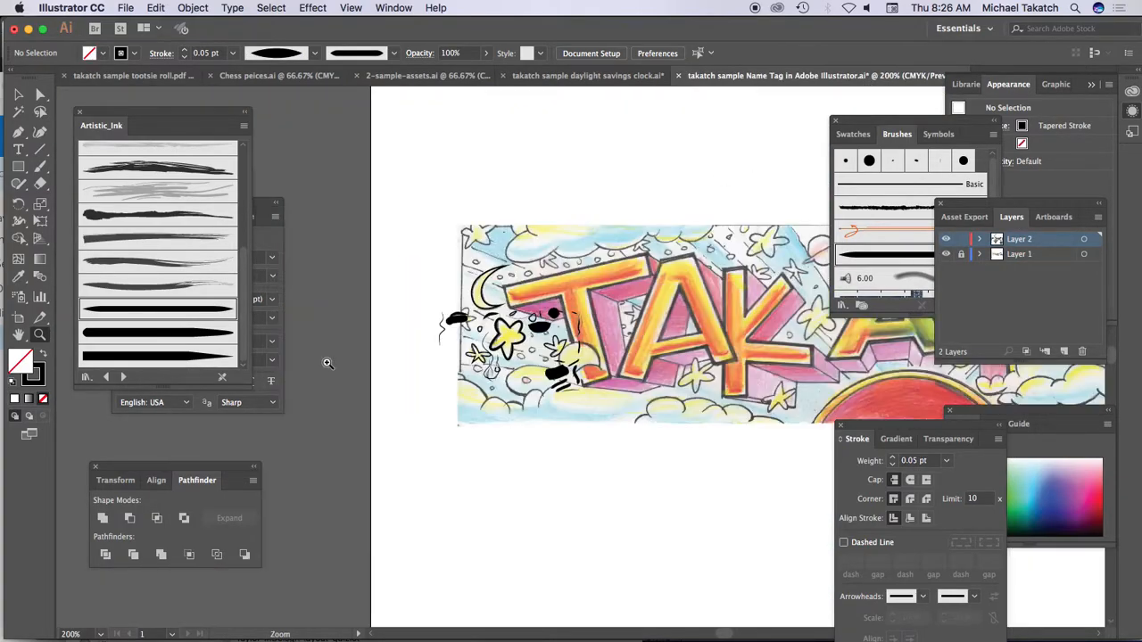
click(546, 319)
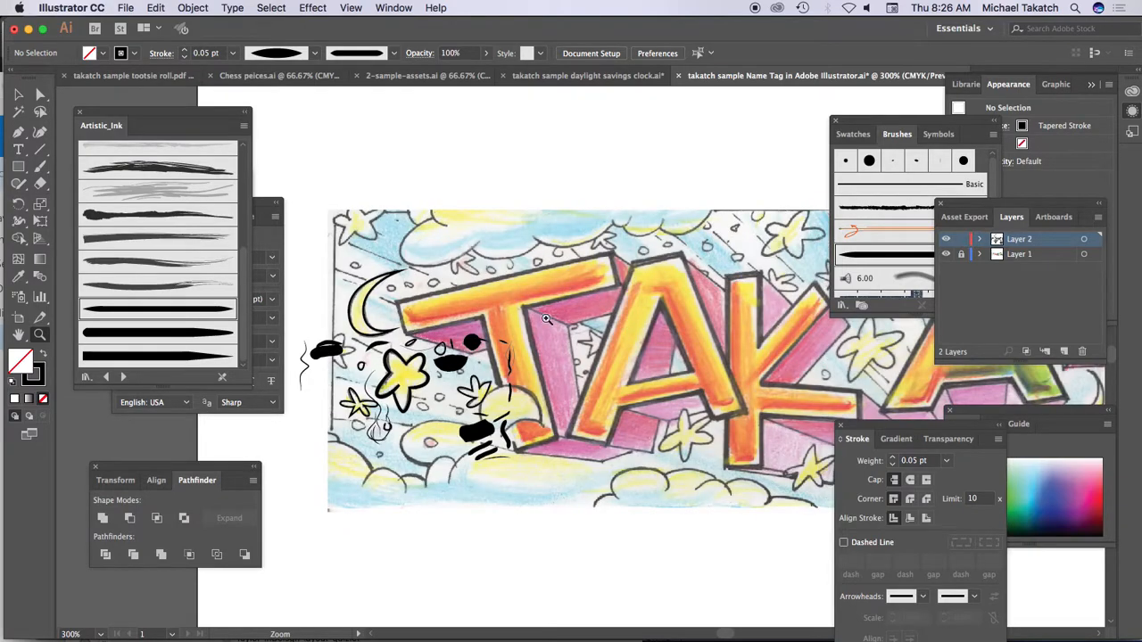
click(462, 275)
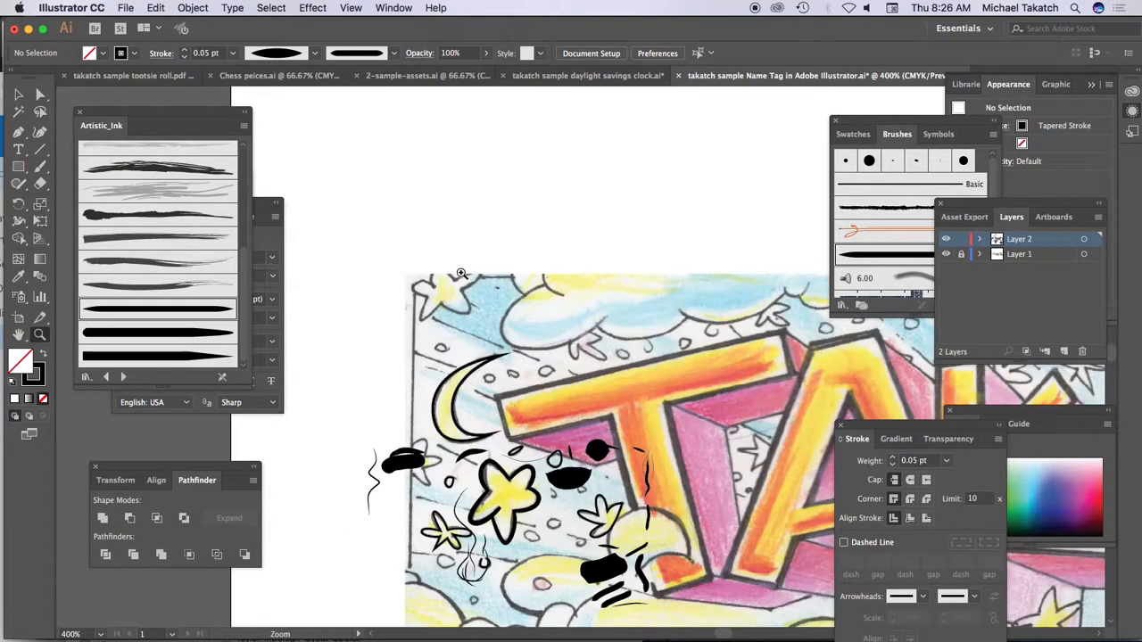
click(549, 329)
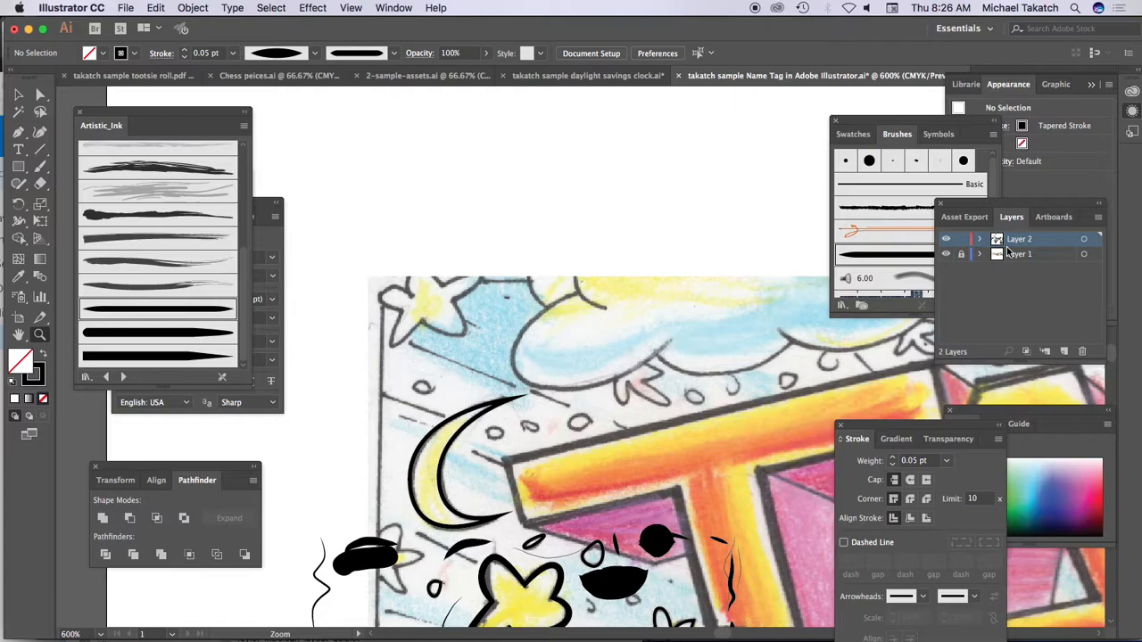
double_click(1047, 257)
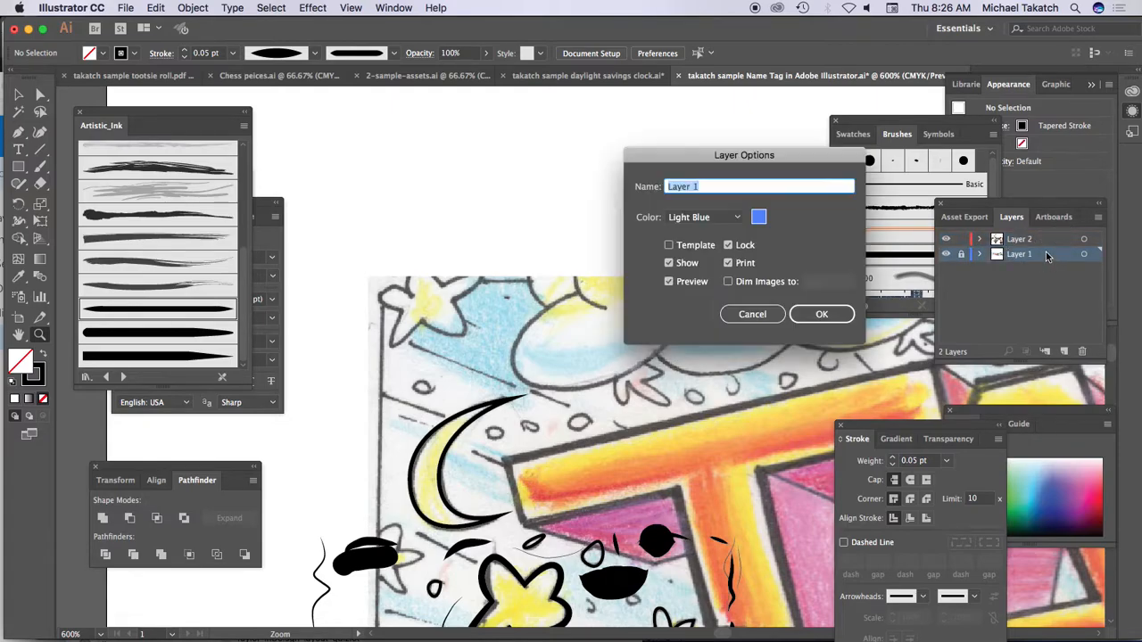
click(727, 281)
click(799, 314)
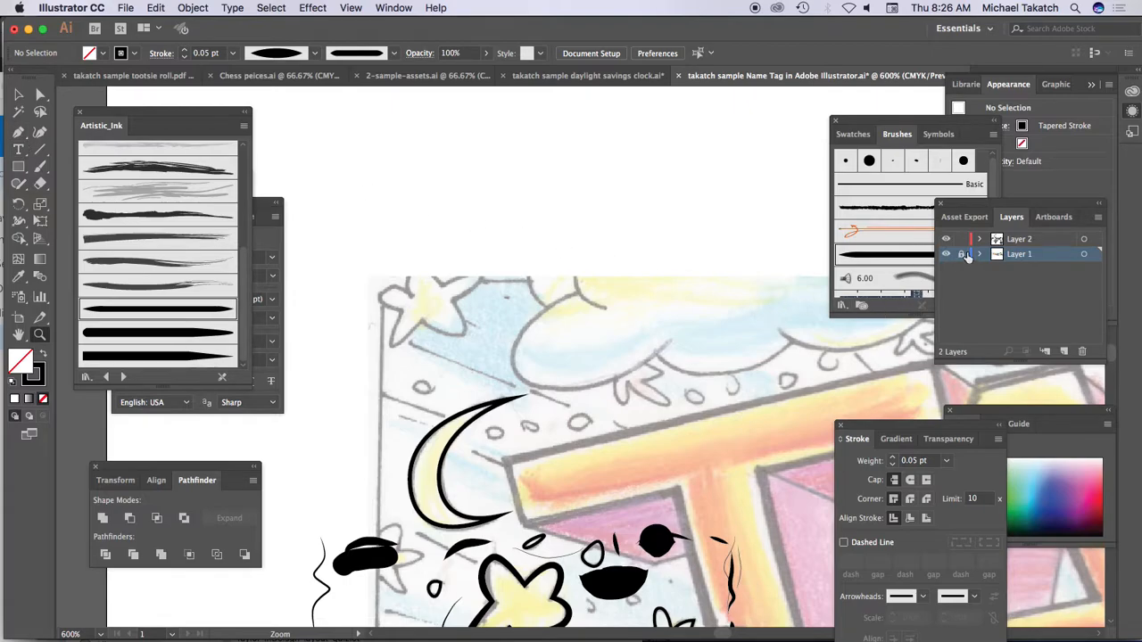
Step: Lock Layer 1 and, on Layer 2, trace the star at the drawing's upper-left corner as a closed path with the Pen tool
click(962, 255)
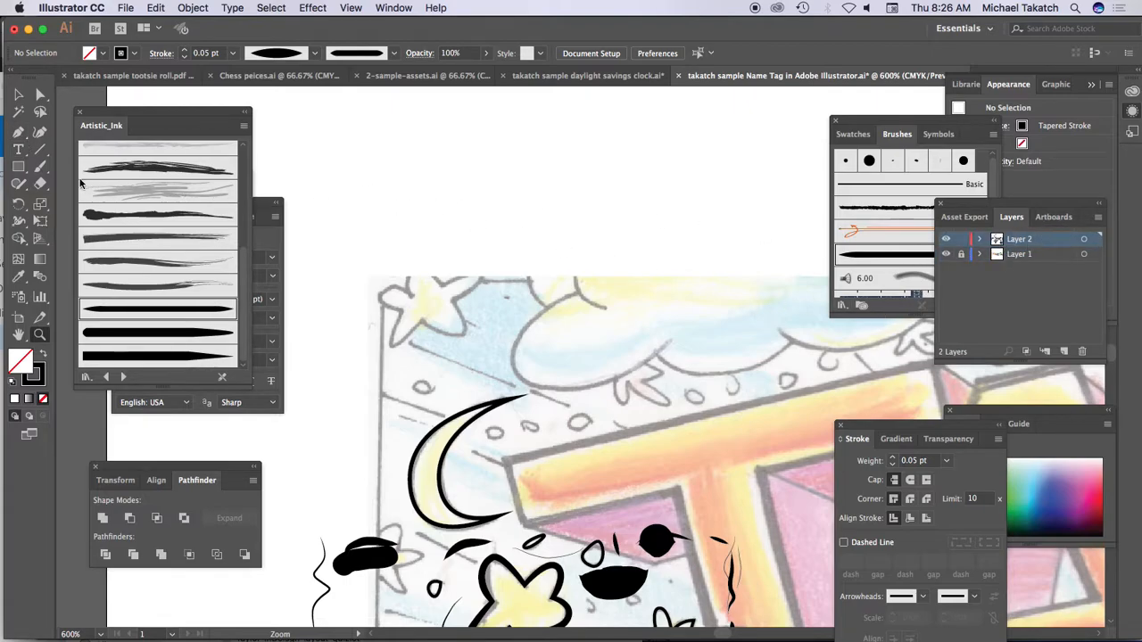
click(18, 131)
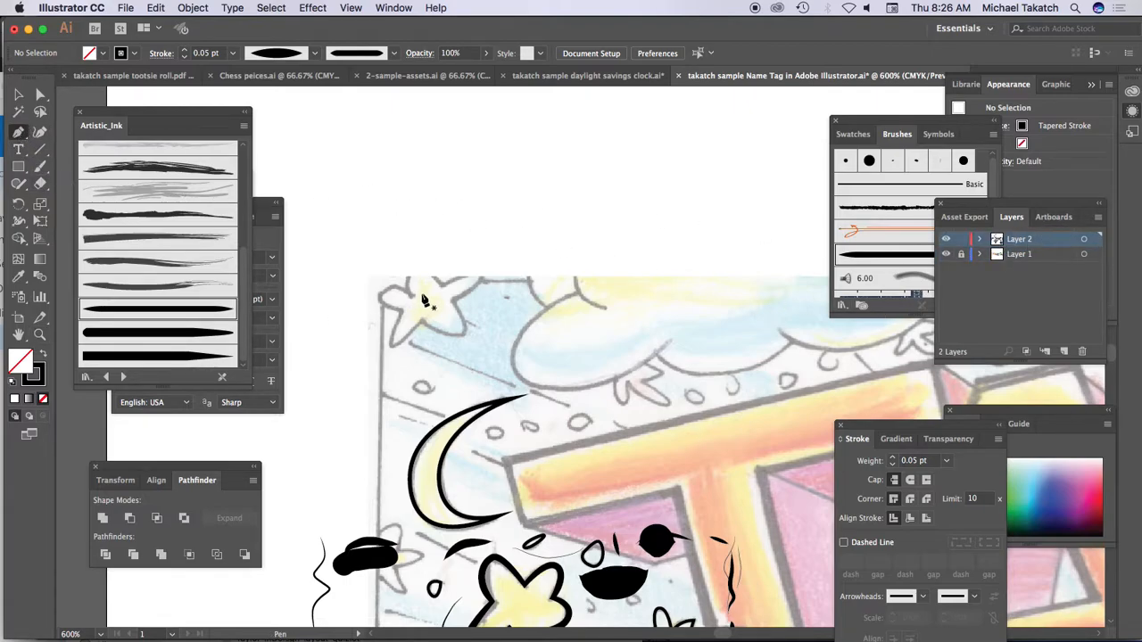
key(super+equal)
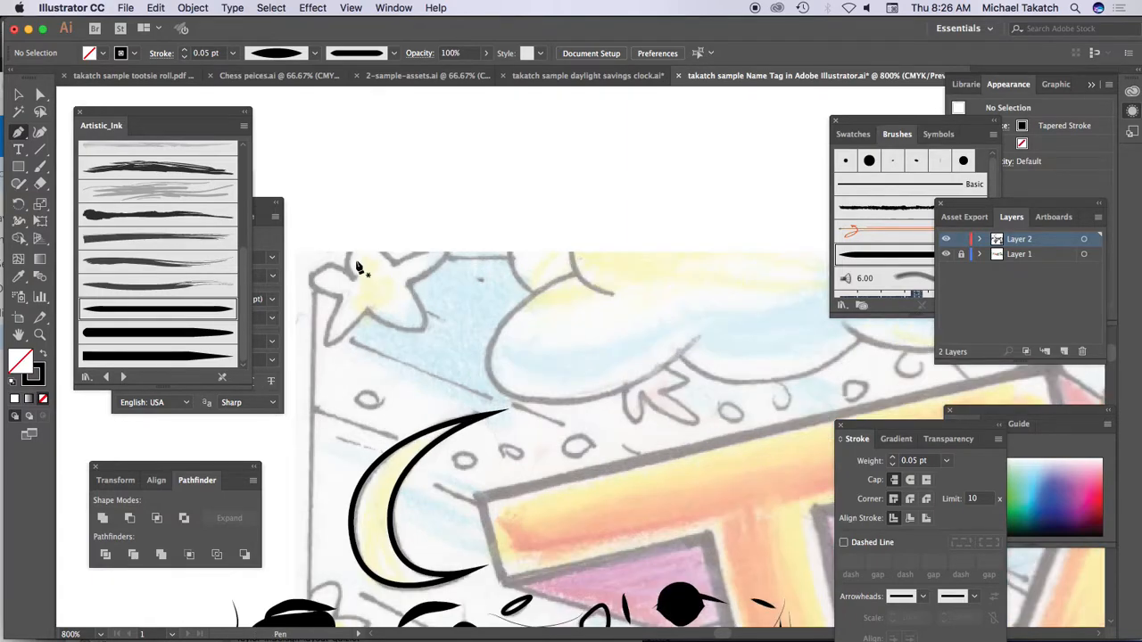
click(407, 285)
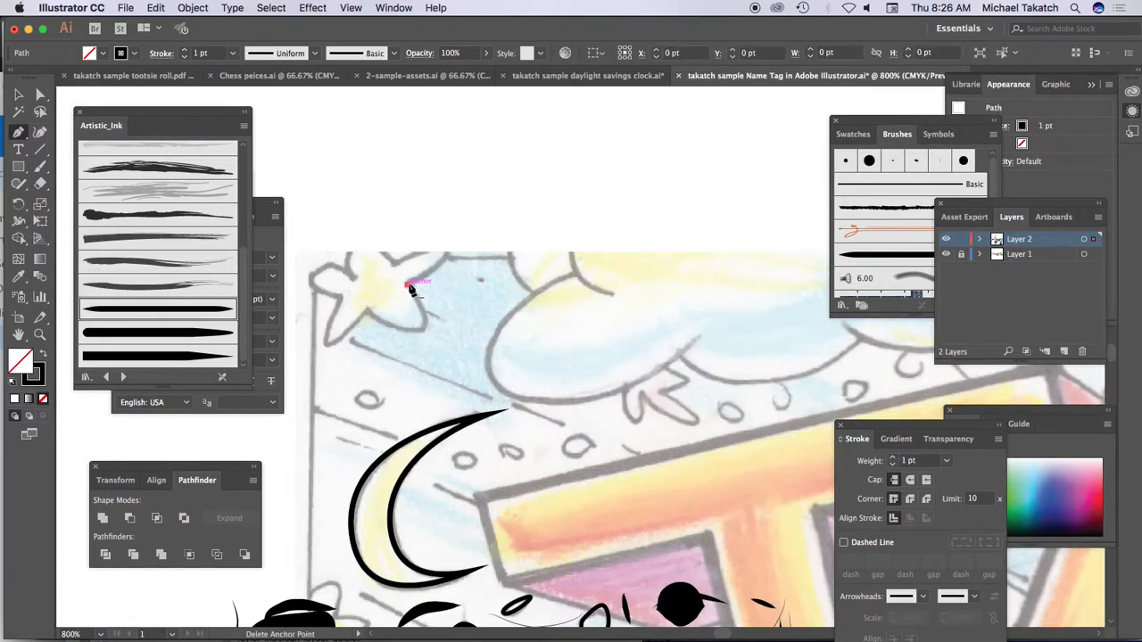
drag(448, 255, 449, 232)
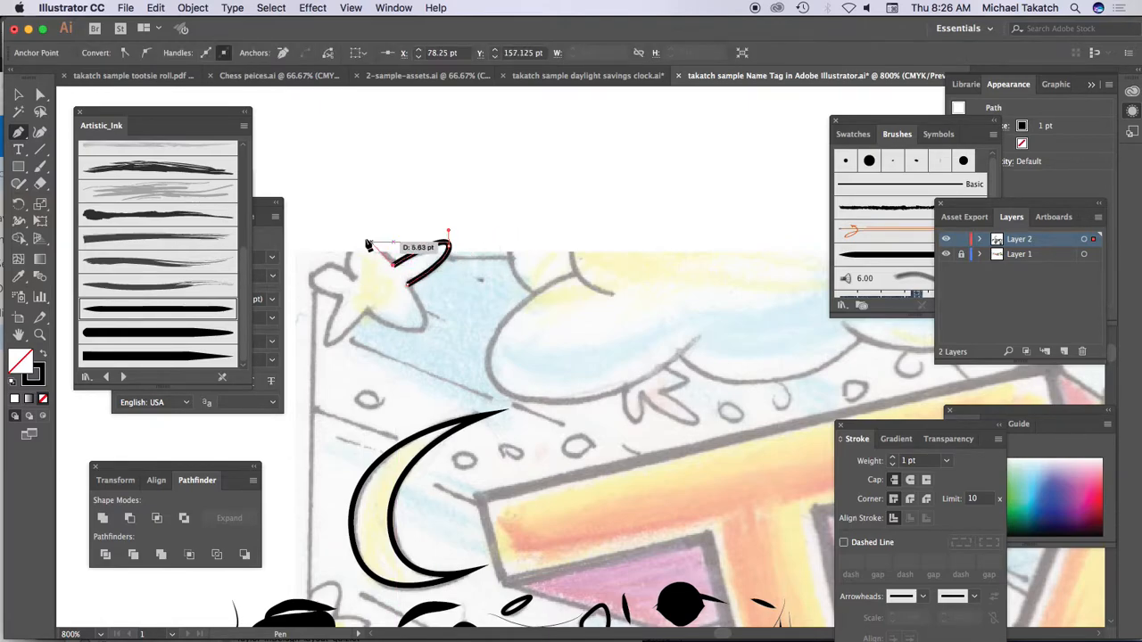
mouse_move(352, 231)
mouse_down()
mouse_move(345, 260)
mouse_move(371, 289)
mouse_move(320, 271)
mouse_move(302, 280)
mouse_move(364, 298)
mouse_up()
click(354, 278)
click(340, 298)
mouse_move(319, 344)
mouse_down()
mouse_move(349, 333)
mouse_move(365, 309)
mouse_move(423, 329)
mouse_move(437, 315)
mouse_move(434, 285)
mouse_up()
click(364, 310)
click(408, 284)
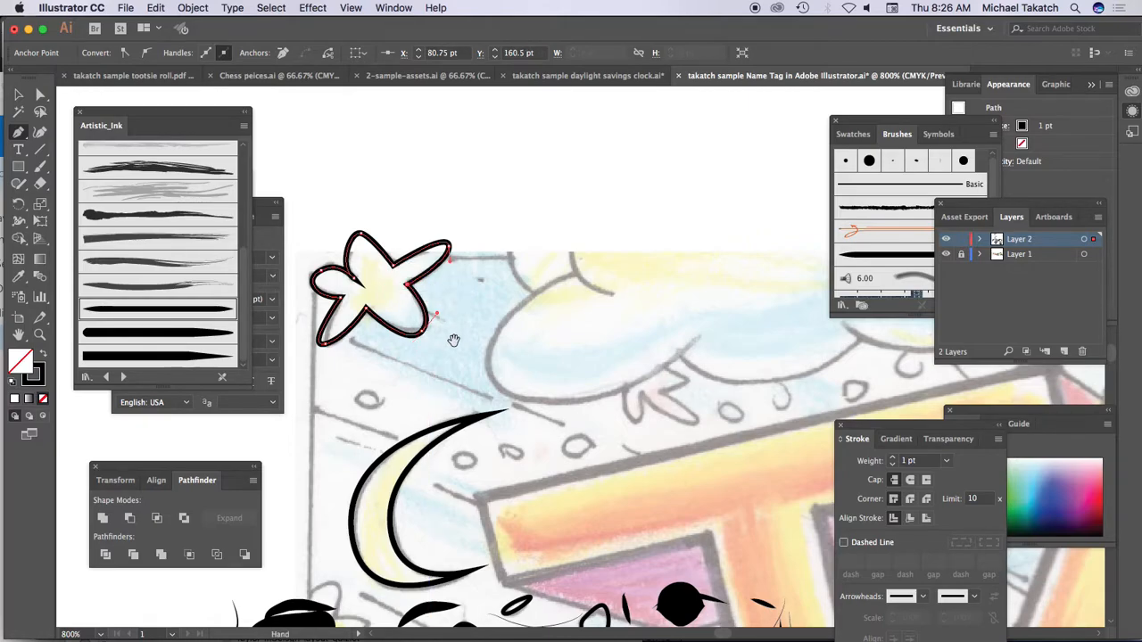
Step: Trace the short curved line inside the cloud near the drawing's top edge as an open Pen path
scroll(432, 299, down, 5)
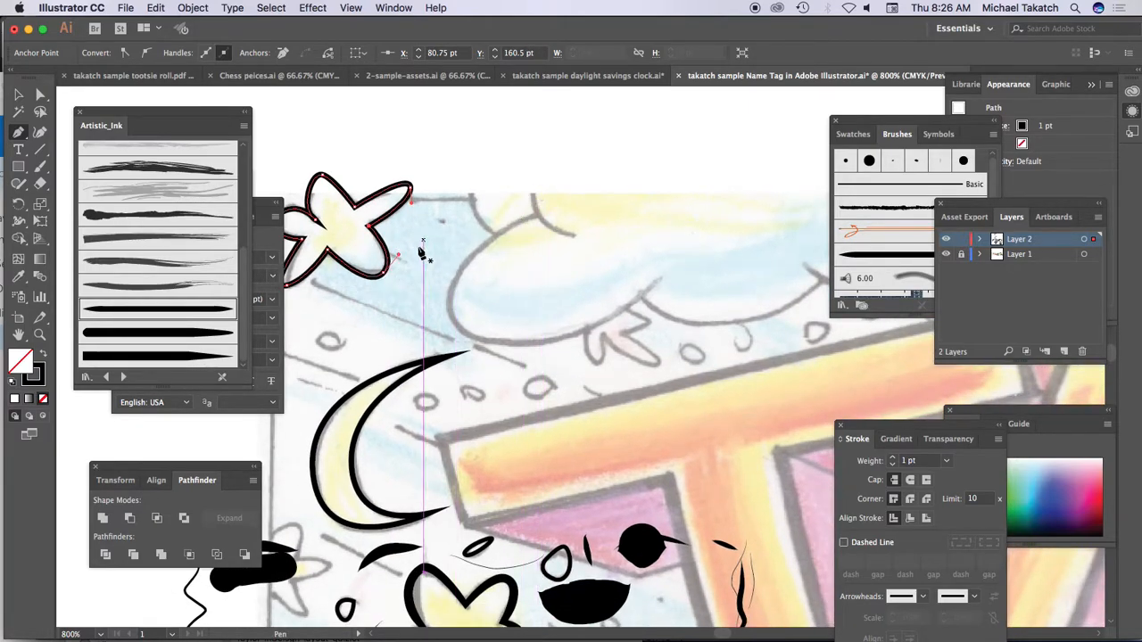
drag(532, 191, 606, 242)
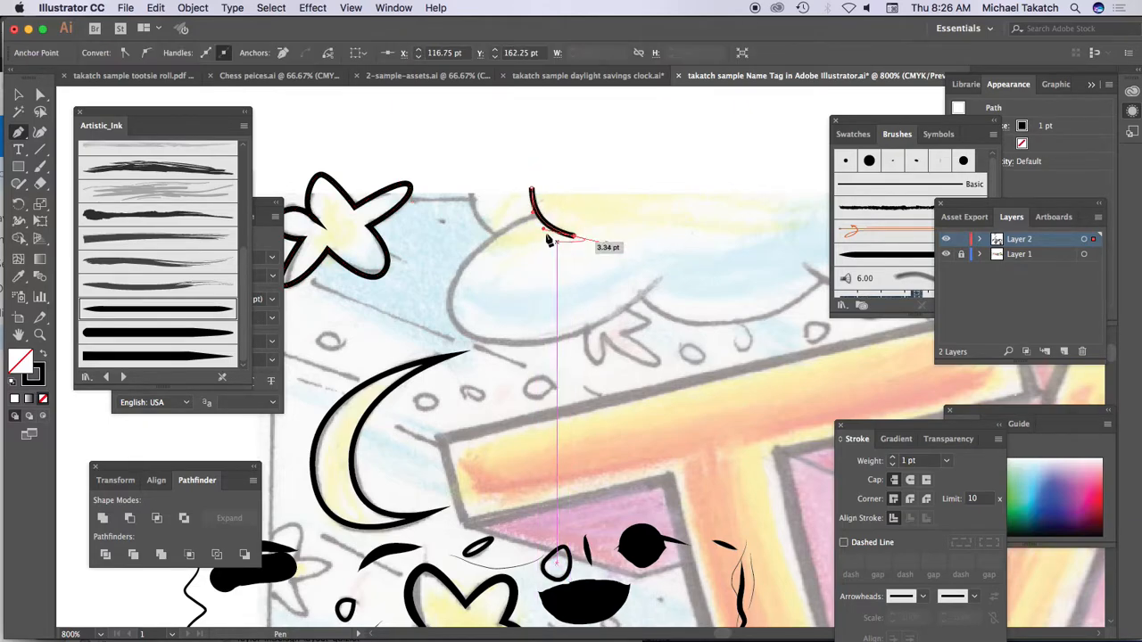
super+click(534, 255)
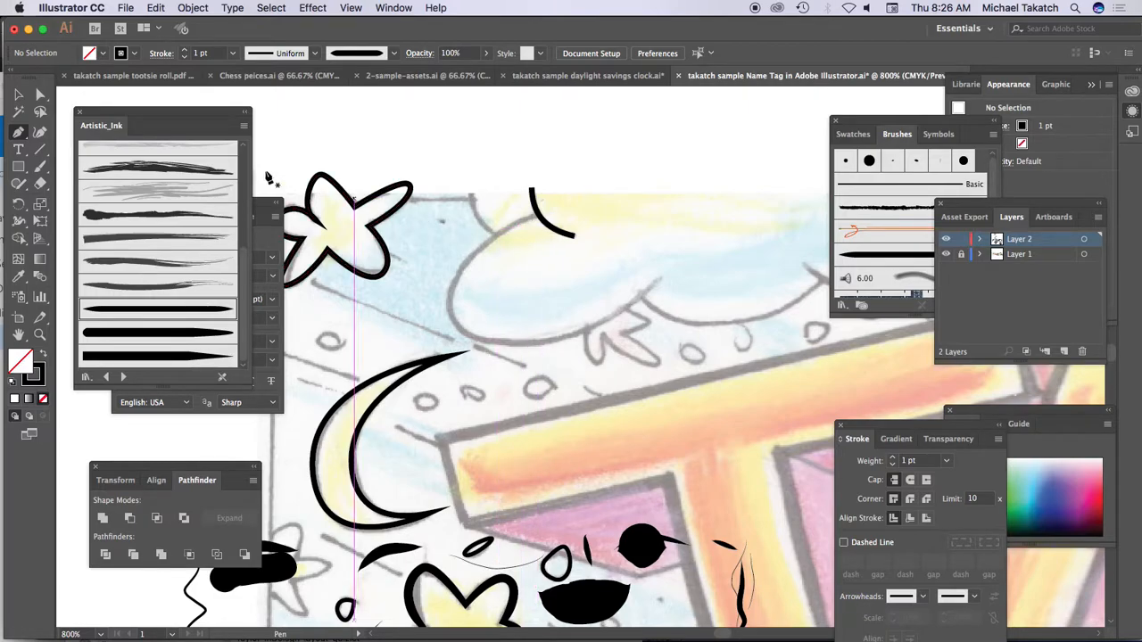
Step: Trace the cloud's large rounded left bulge as one open curve, starting at the short inner line and ending past its lower-right cusp
drag(538, 216, 484, 224)
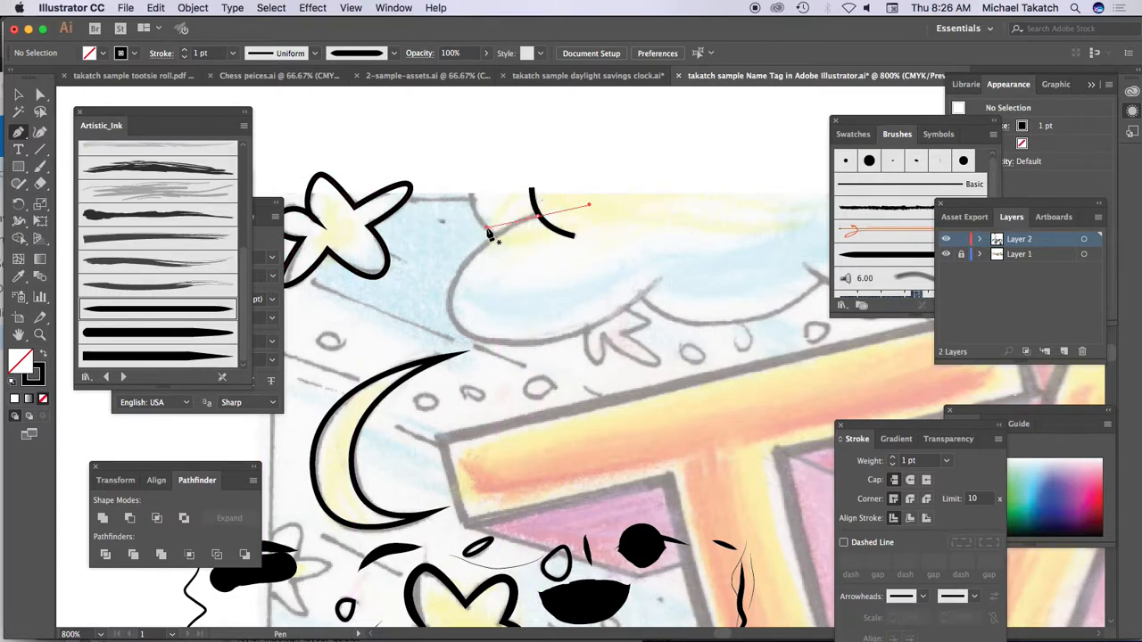
drag(452, 318, 482, 350)
drag(661, 280, 691, 242)
super+click(645, 251)
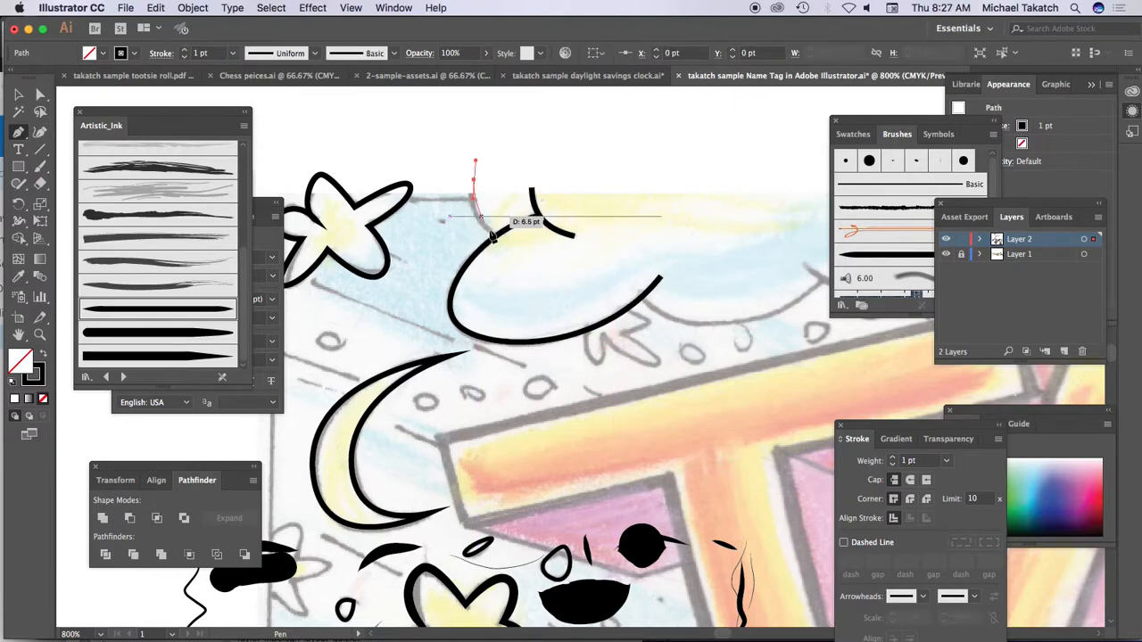
Step: Trace the short curve from the drawing's top edge down to the outline of the cloud's left bulge
click(498, 237)
drag(497, 237, 516, 253)
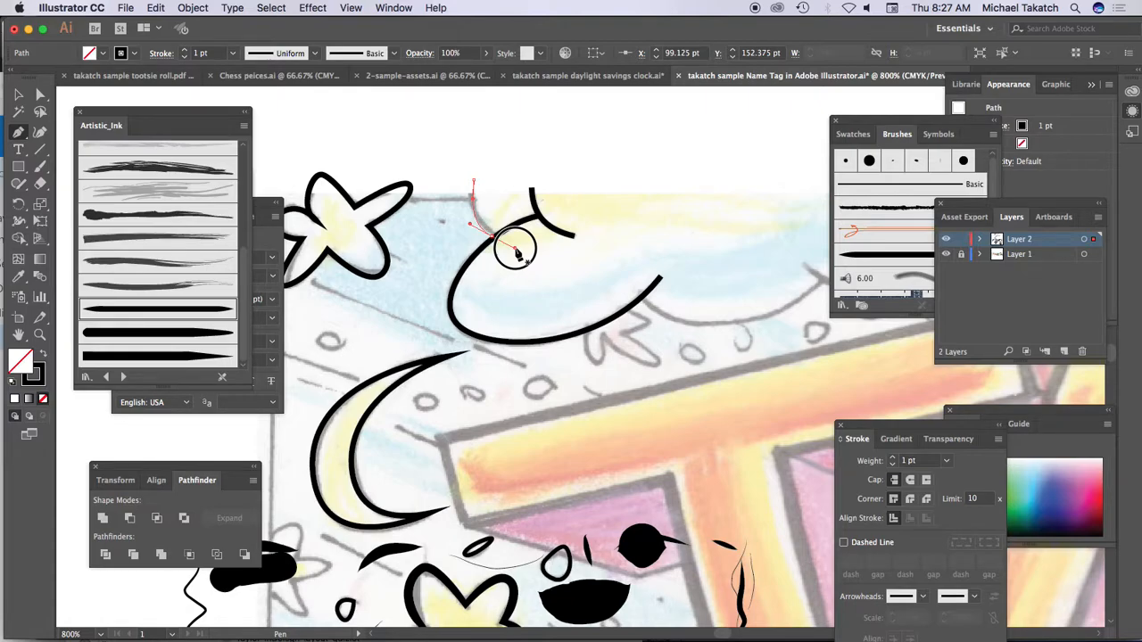
drag(516, 253, 514, 252)
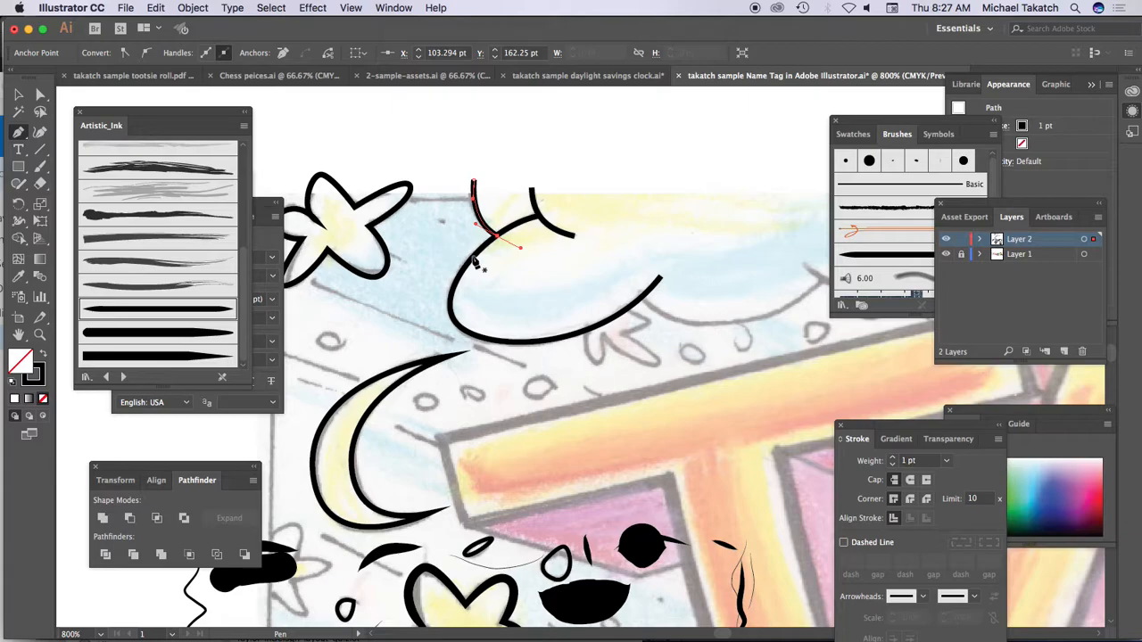
Step: Trace the second scallop along the cloud's lower edge as an open curve starting on the first bulge's outline
key(space)
drag(656, 290, 443, 253)
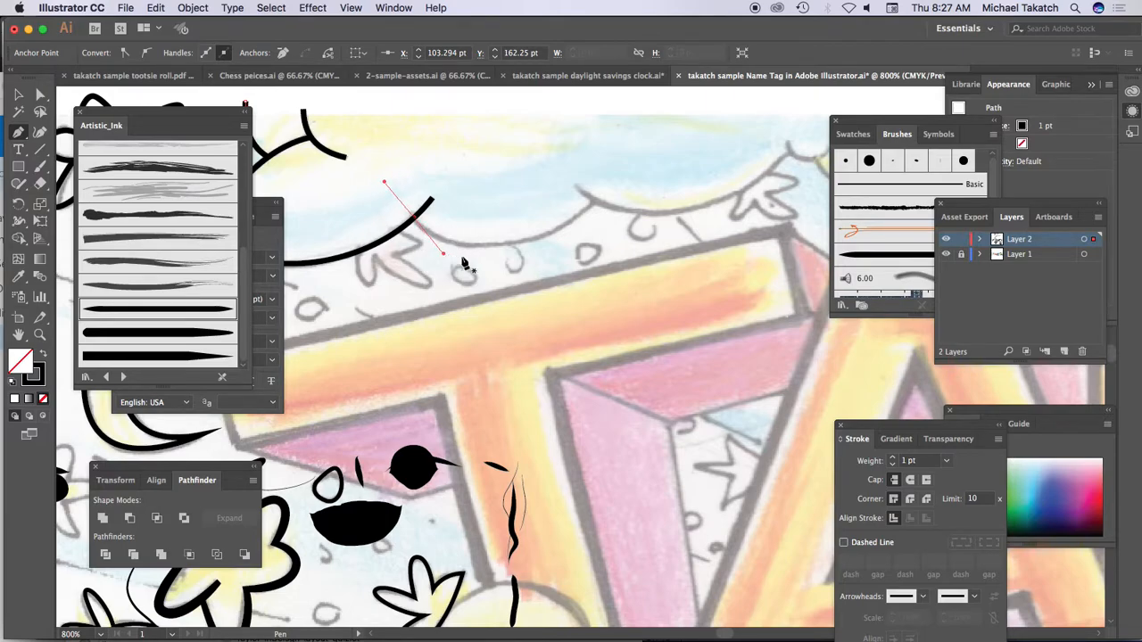
drag(591, 200, 632, 143)
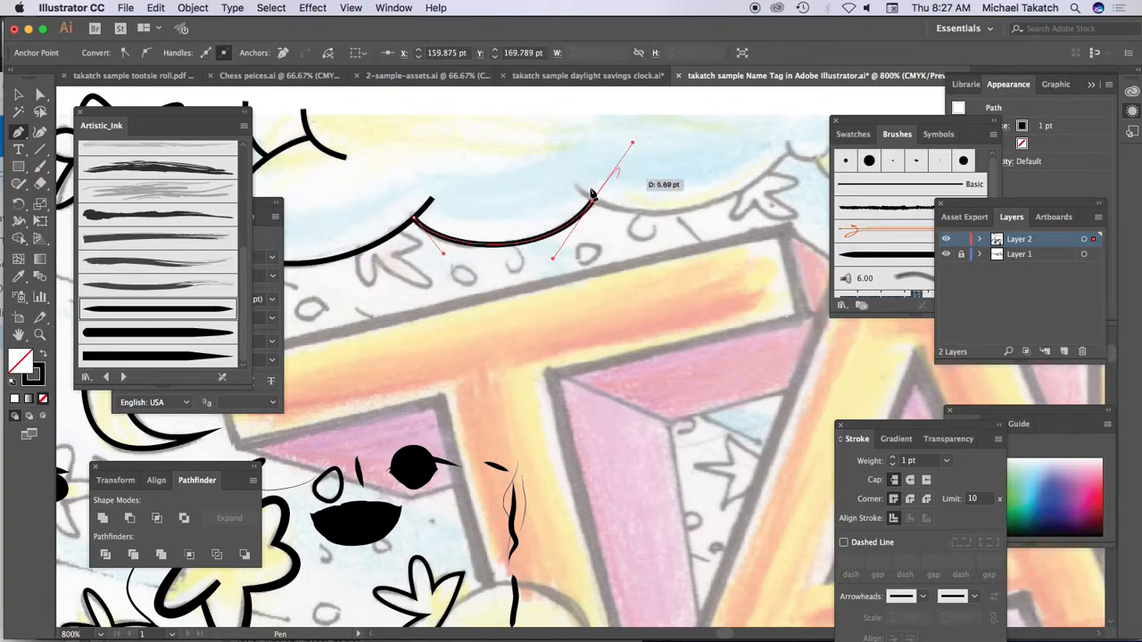
super+click(548, 191)
Step: Trace the third, wider scallop of the cloud's lower edge as an open curve overlapping the end of the second one
drag(645, 216, 467, 257)
drag(392, 227, 424, 250)
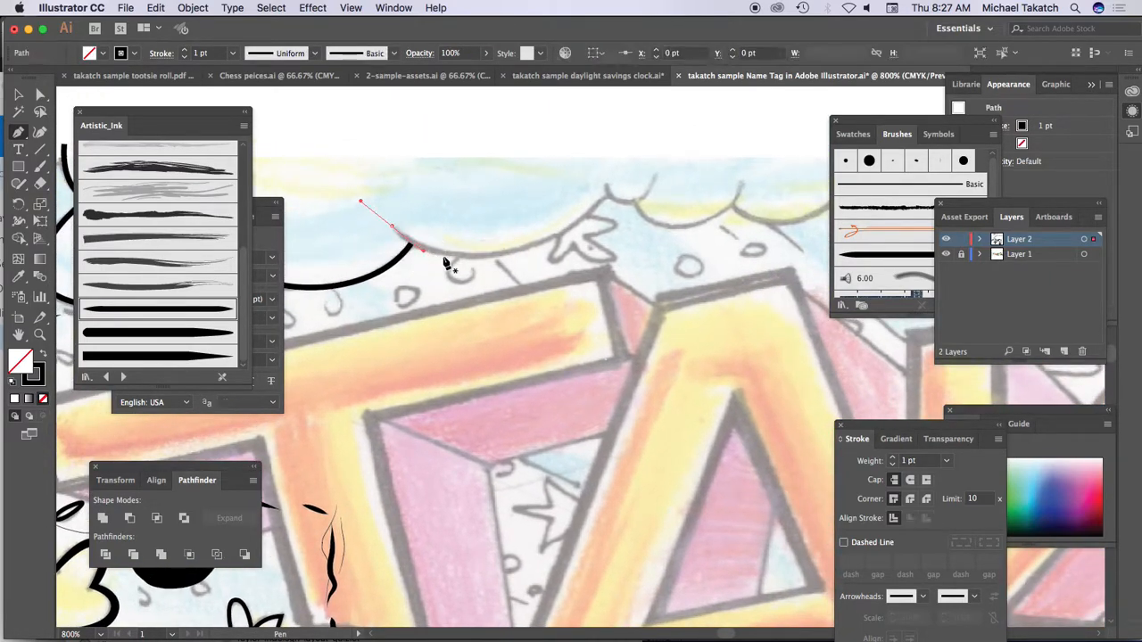
drag(513, 259, 553, 245)
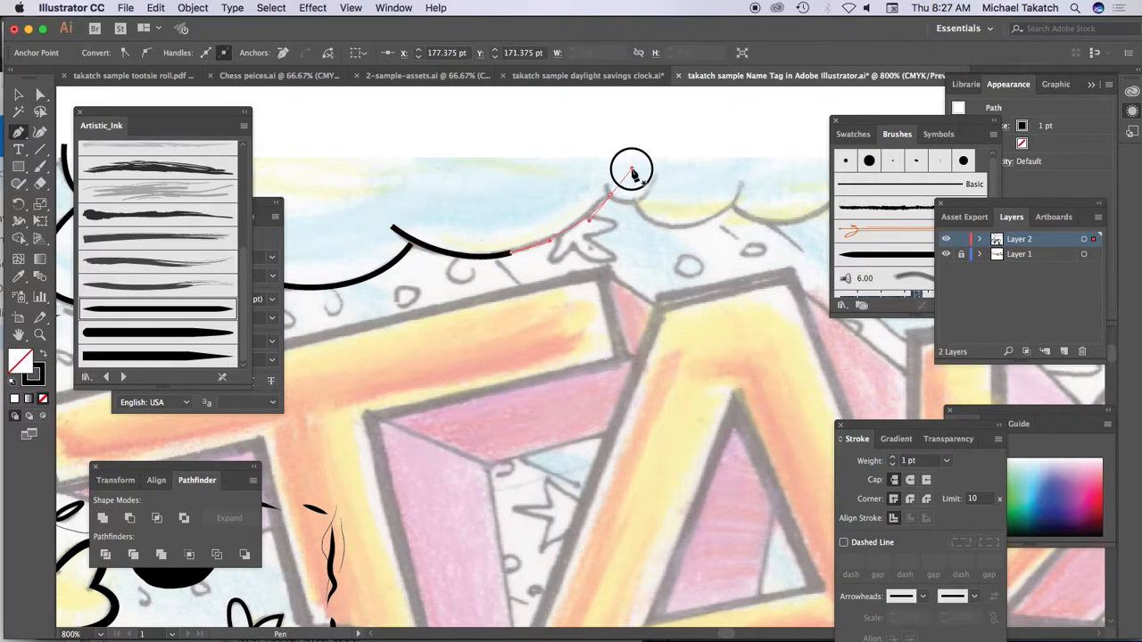
drag(631, 171, 633, 175)
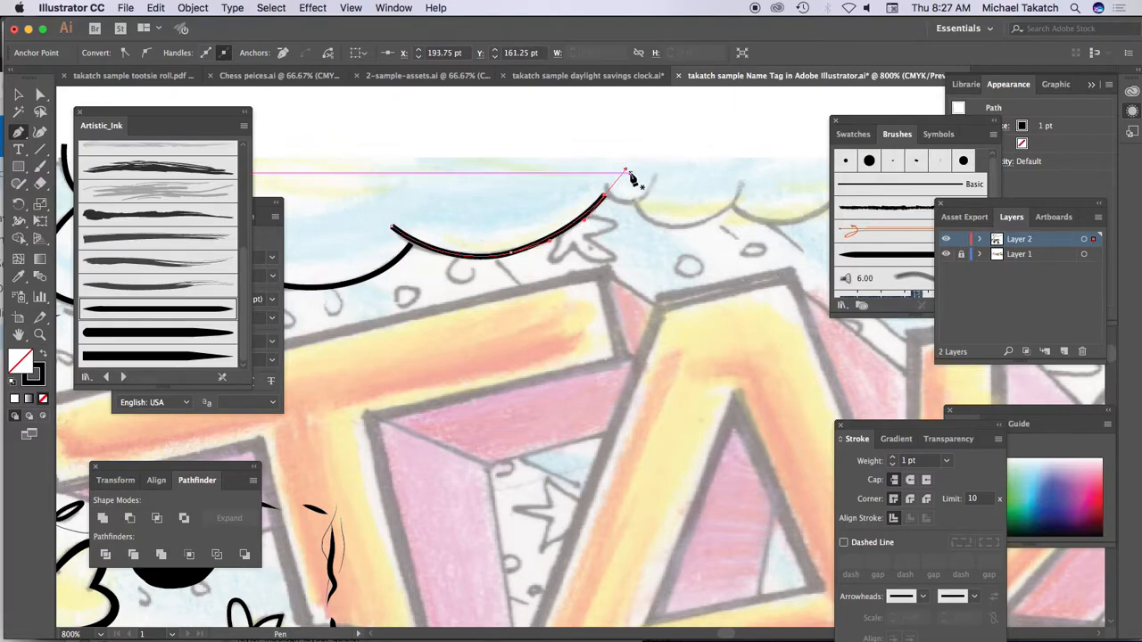
super+click(584, 181)
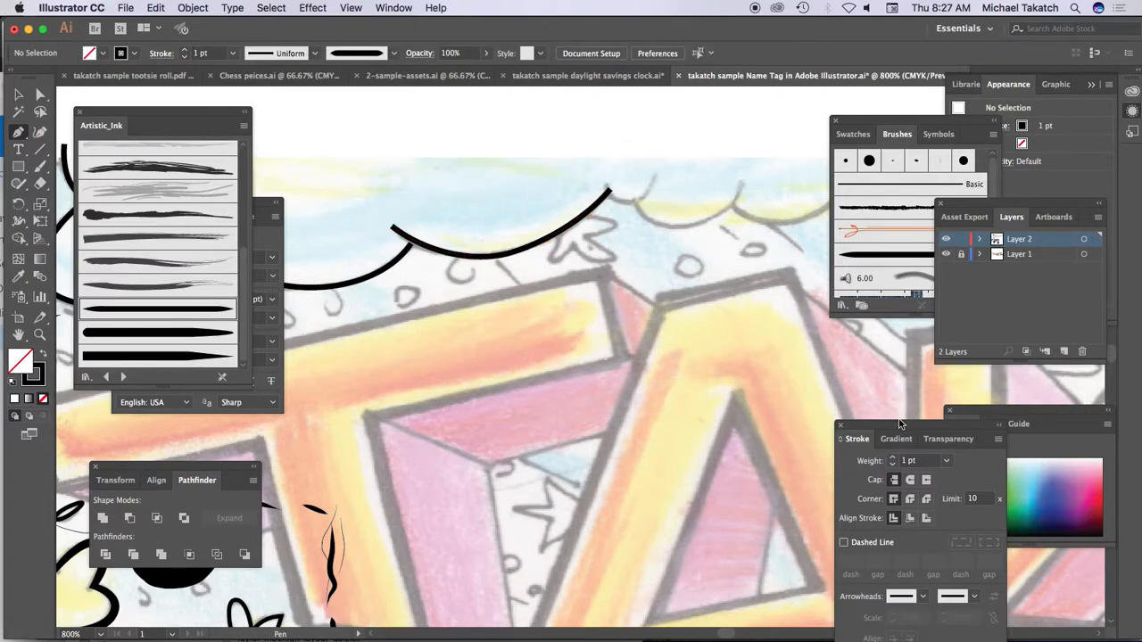
Step: Draw a small U-shaped curve above the drawing's top edge with a 0.25 pt stroke, and raise the weight to 0.5 pt
drag(892, 425, 827, 205)
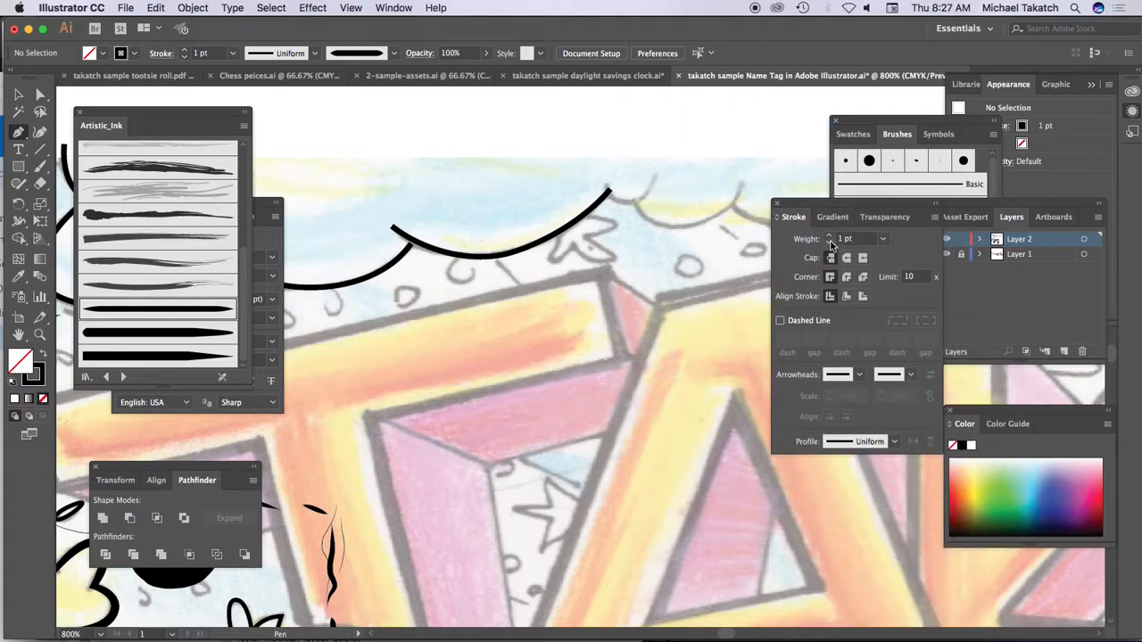
click(828, 242)
drag(555, 139, 663, 134)
click(655, 123)
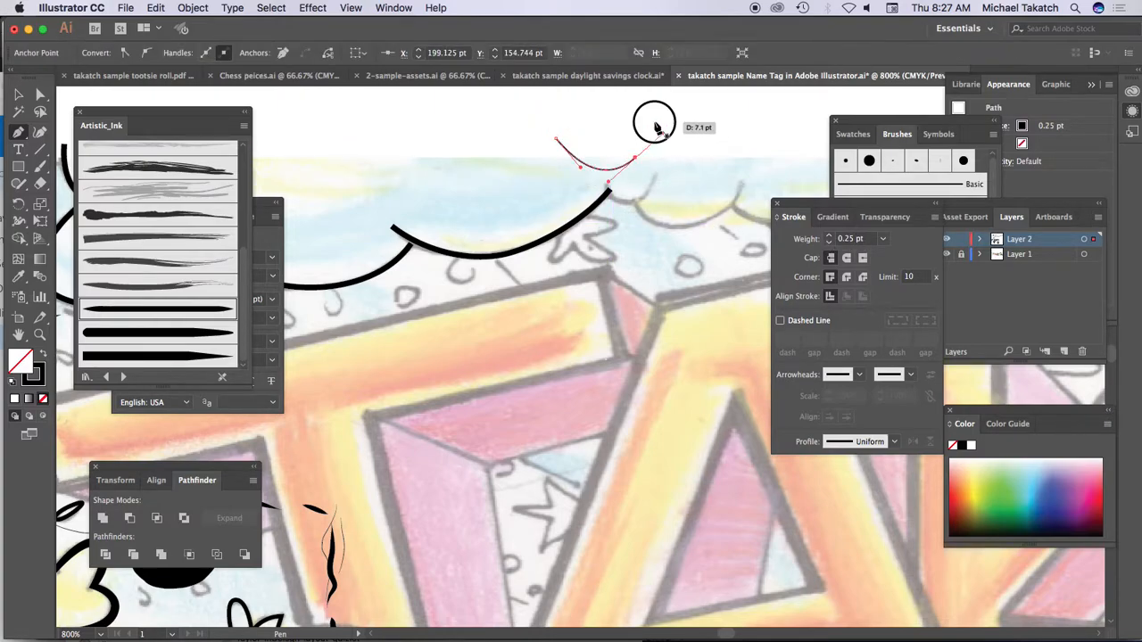
super+click(678, 151)
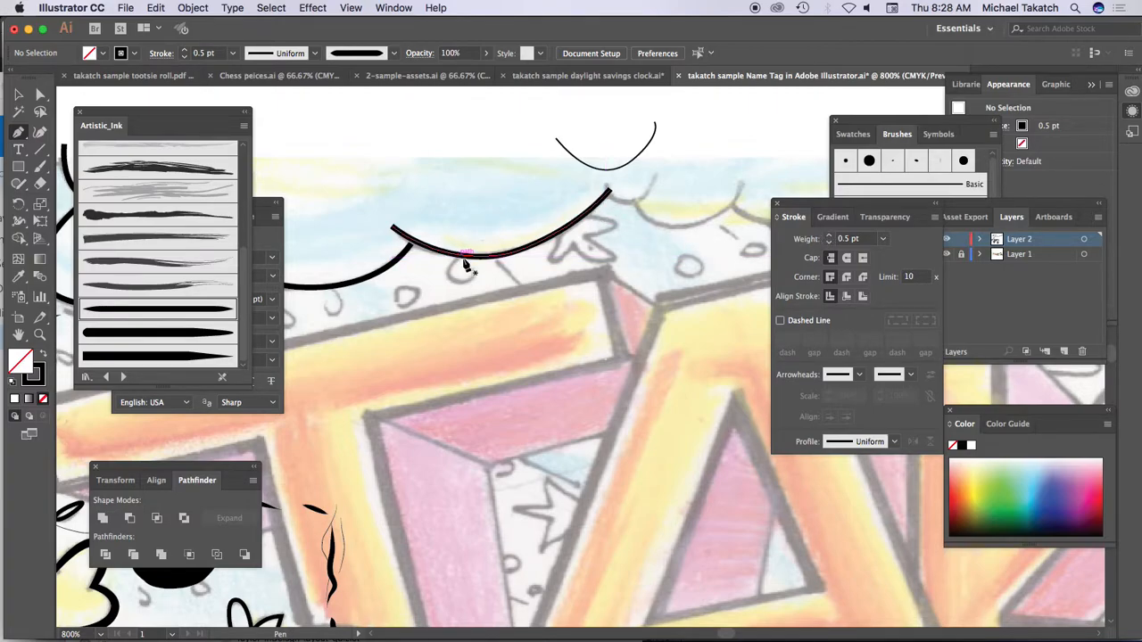
Step: Look over the traced clouds, moon and stars and the untraced letters of the name tag
drag(420, 237, 596, 238)
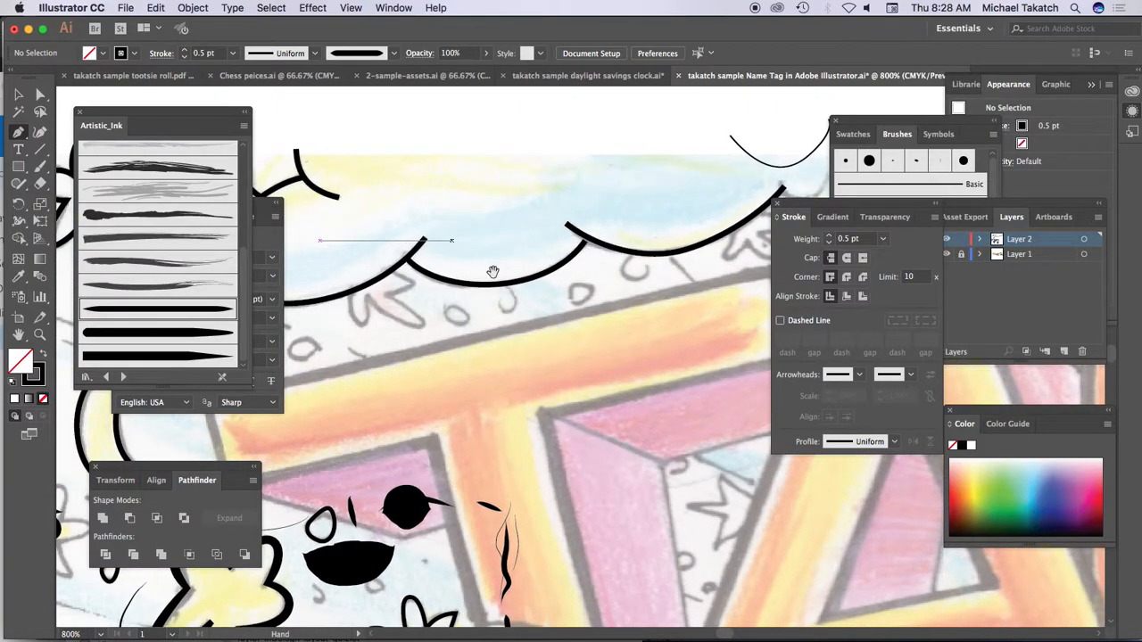
drag(384, 493, 598, 332)
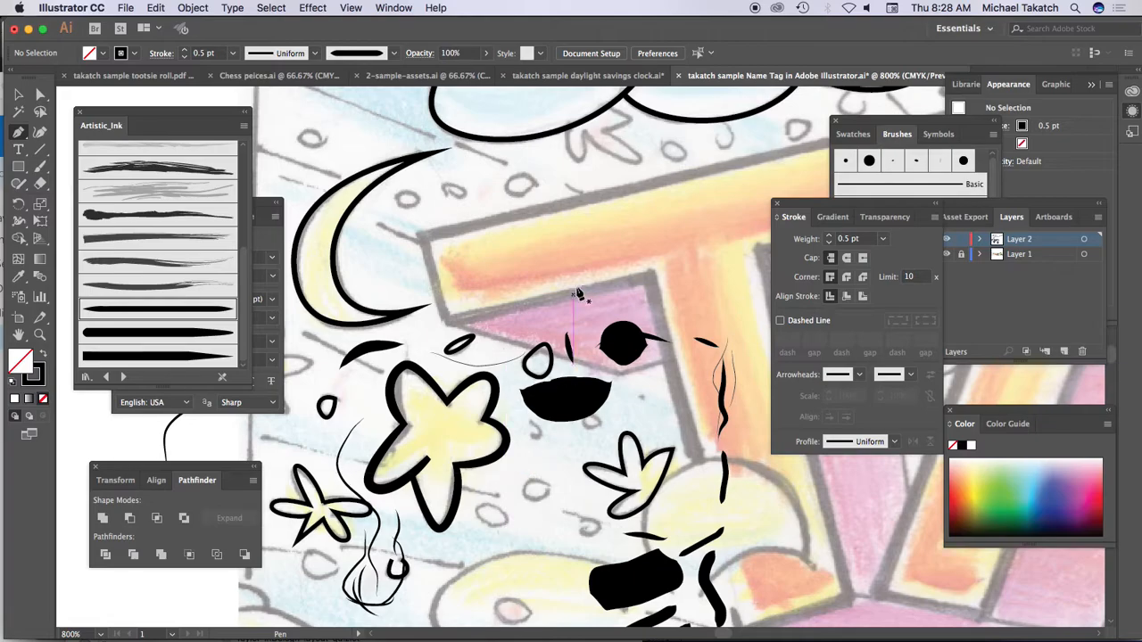
drag(704, 200, 551, 192)
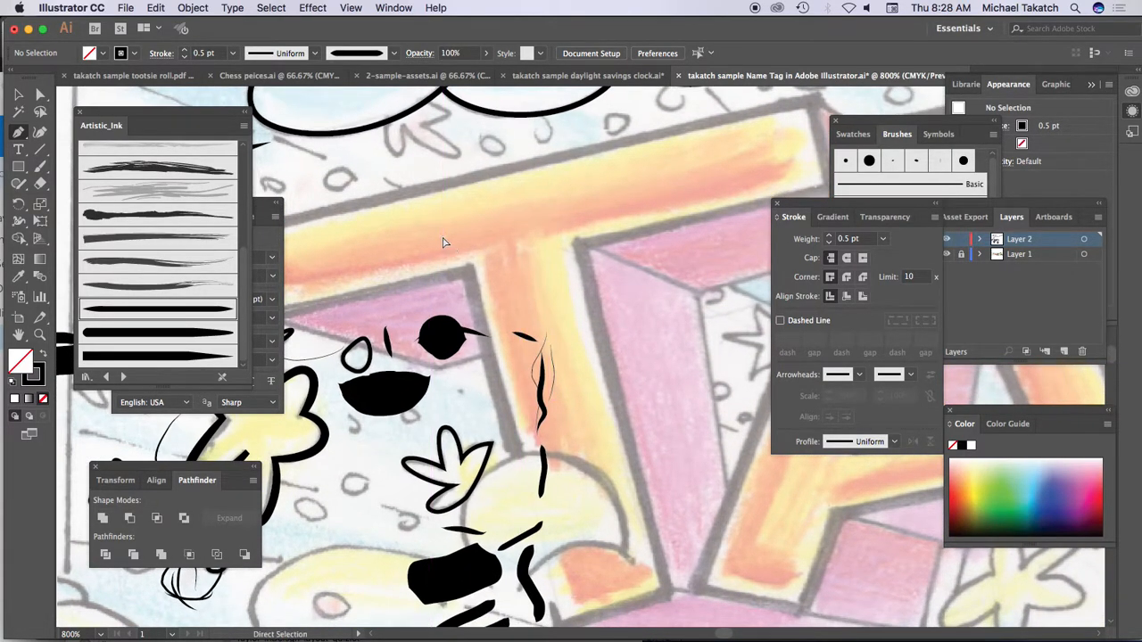
key(super+minus)
key(super+minus)
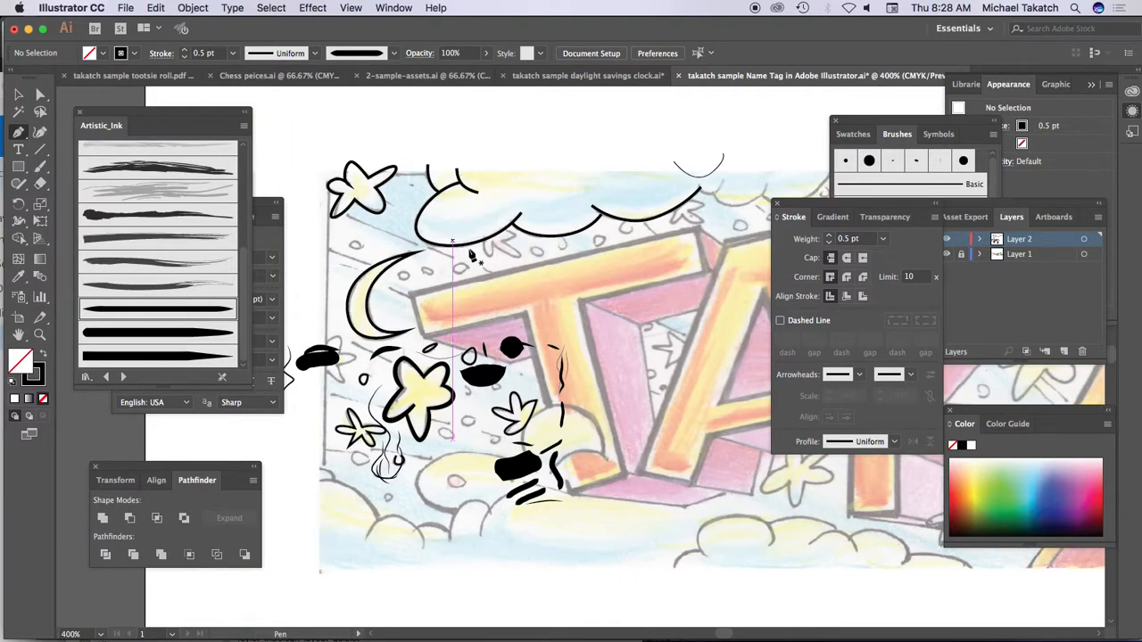
drag(606, 313, 446, 204)
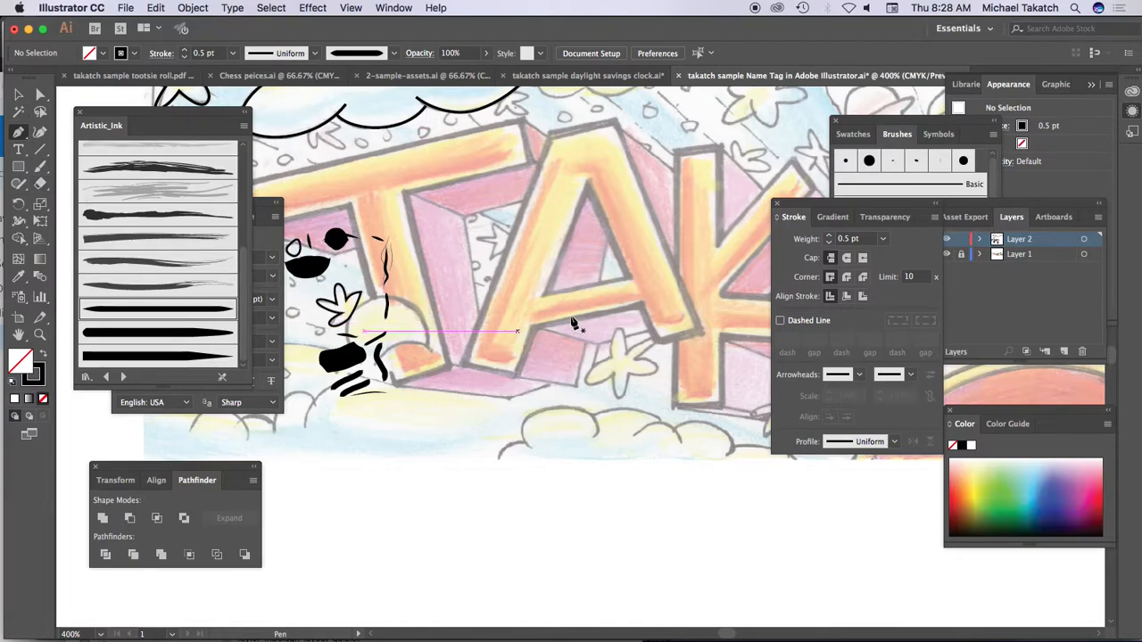
Step: Trace the top and lower-left arms of the star below the letter A with the Pen tool in a 0.5 pt stroke
key(super+plus)
key(super+plus)
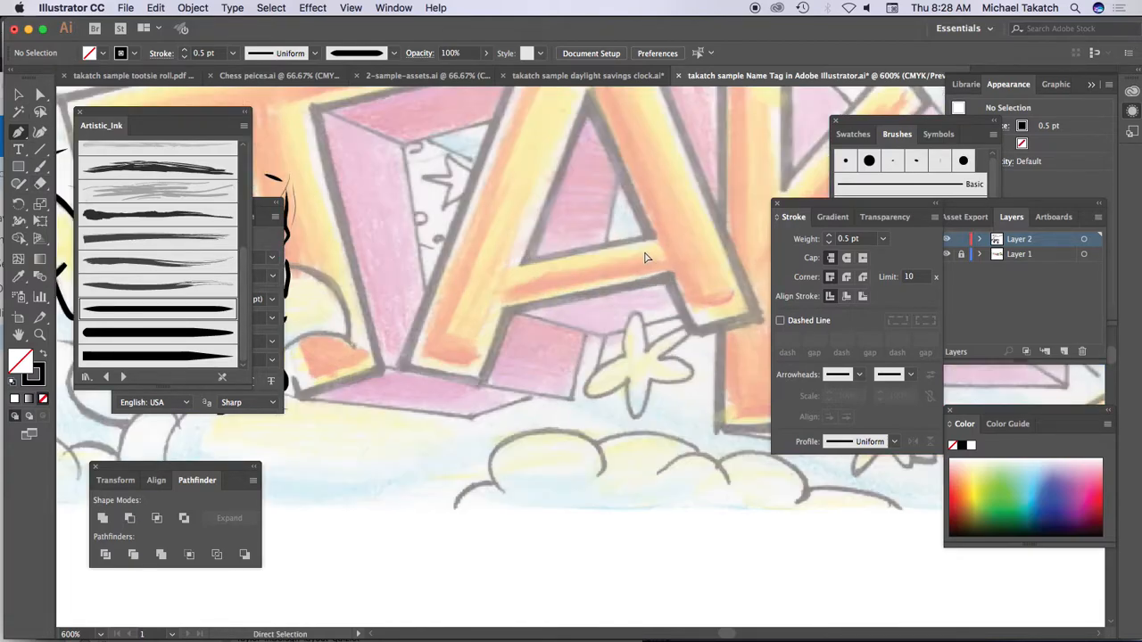
drag(662, 324, 593, 312)
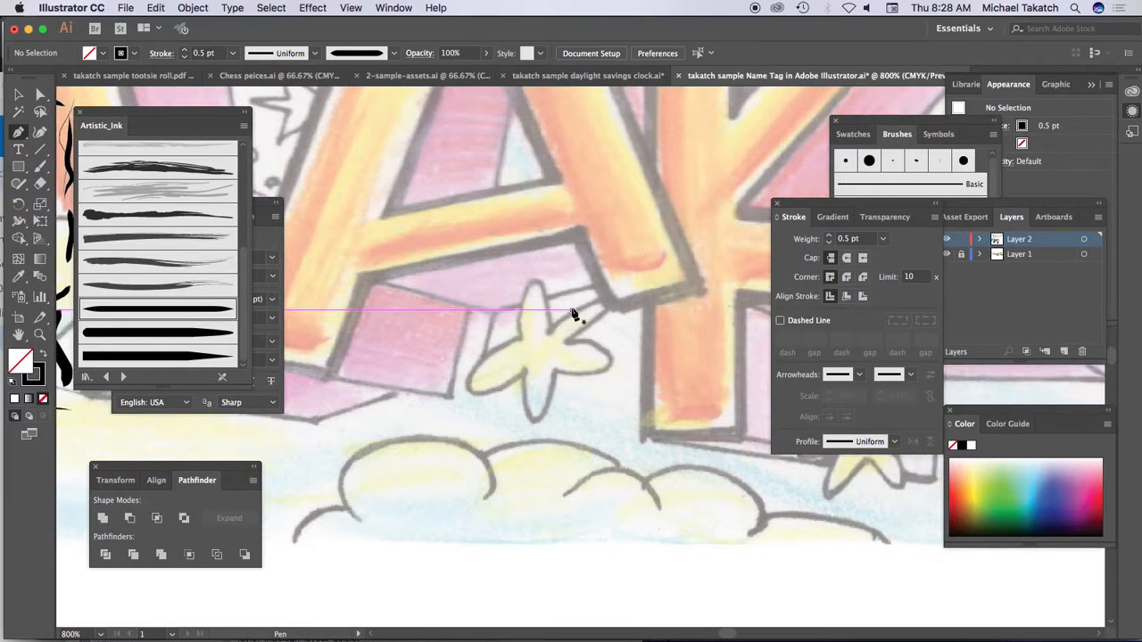
key(super+plus)
drag(532, 312, 539, 292)
click(507, 244)
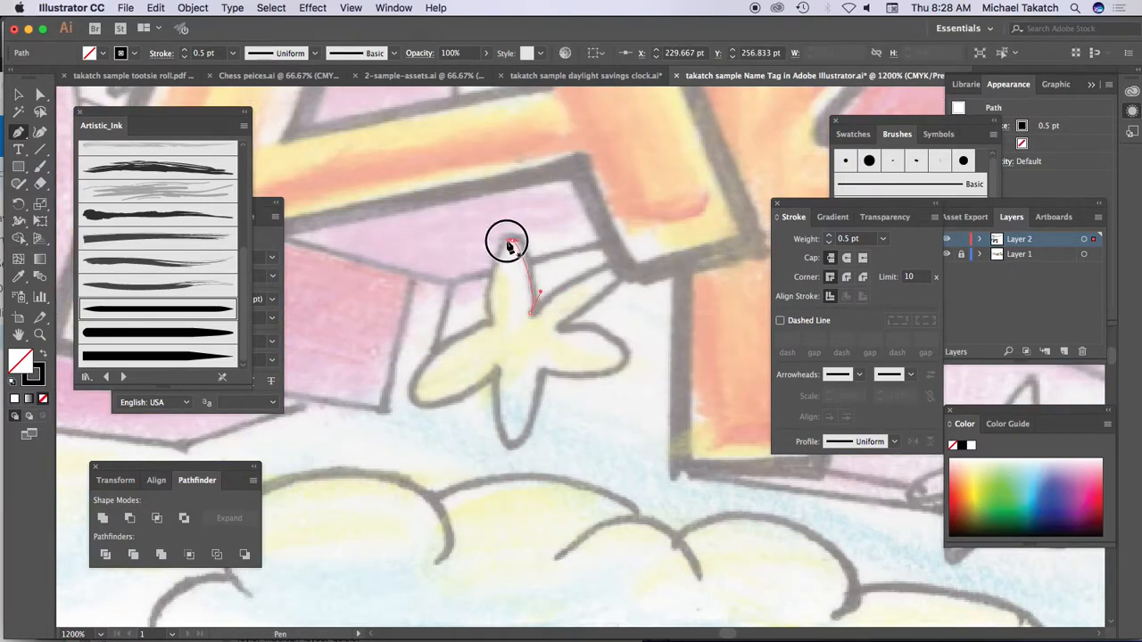
click(504, 245)
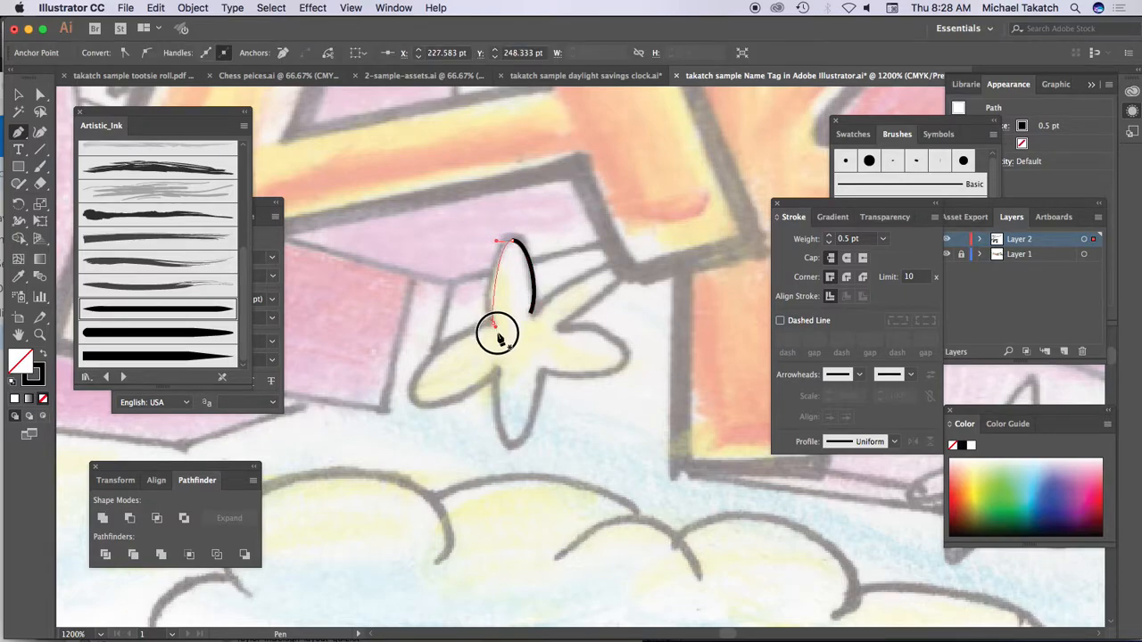
drag(493, 325, 475, 346)
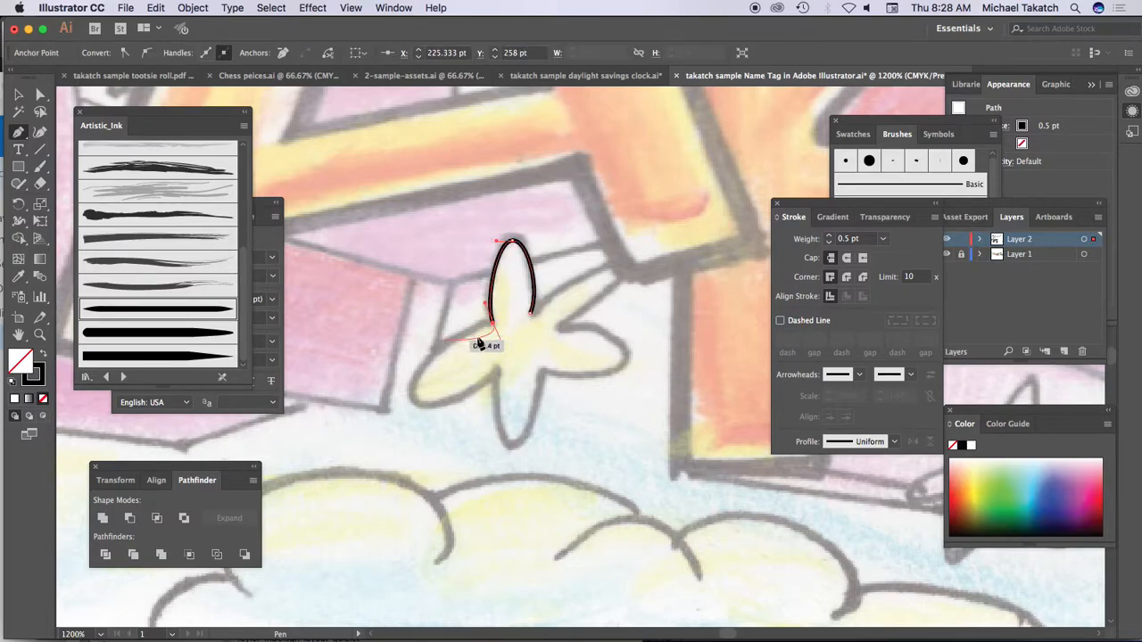
click(494, 324)
drag(417, 398, 432, 430)
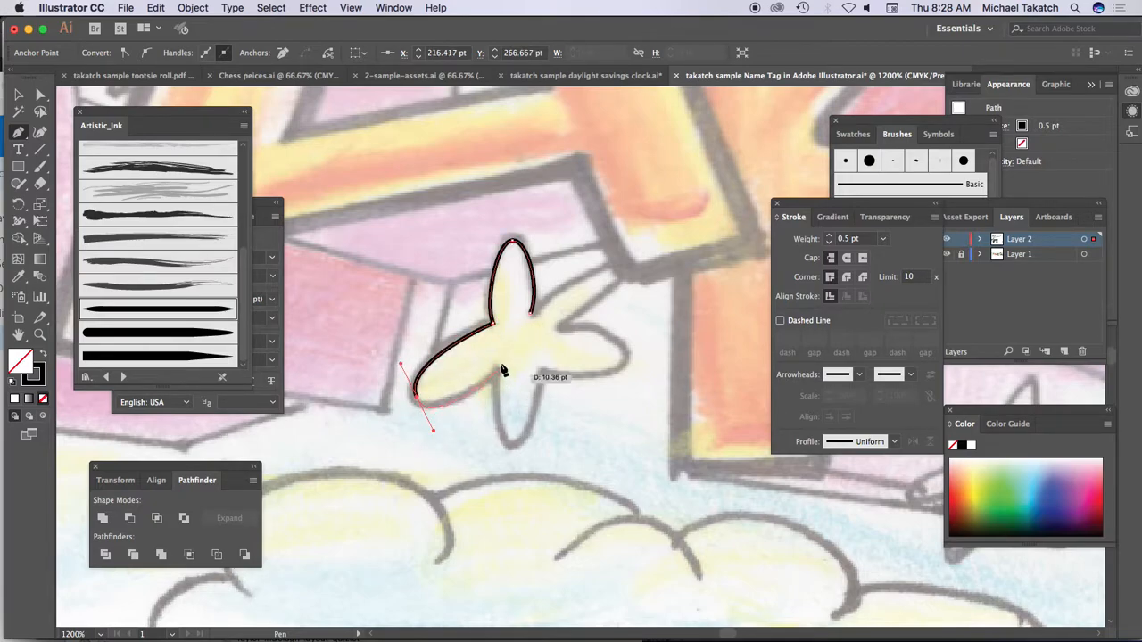
Step: Trace the bottom, right and upper-right arms of the star below the letter A and close its path
drag(510, 440, 524, 440)
click(540, 367)
drag(621, 357, 622, 337)
click(550, 330)
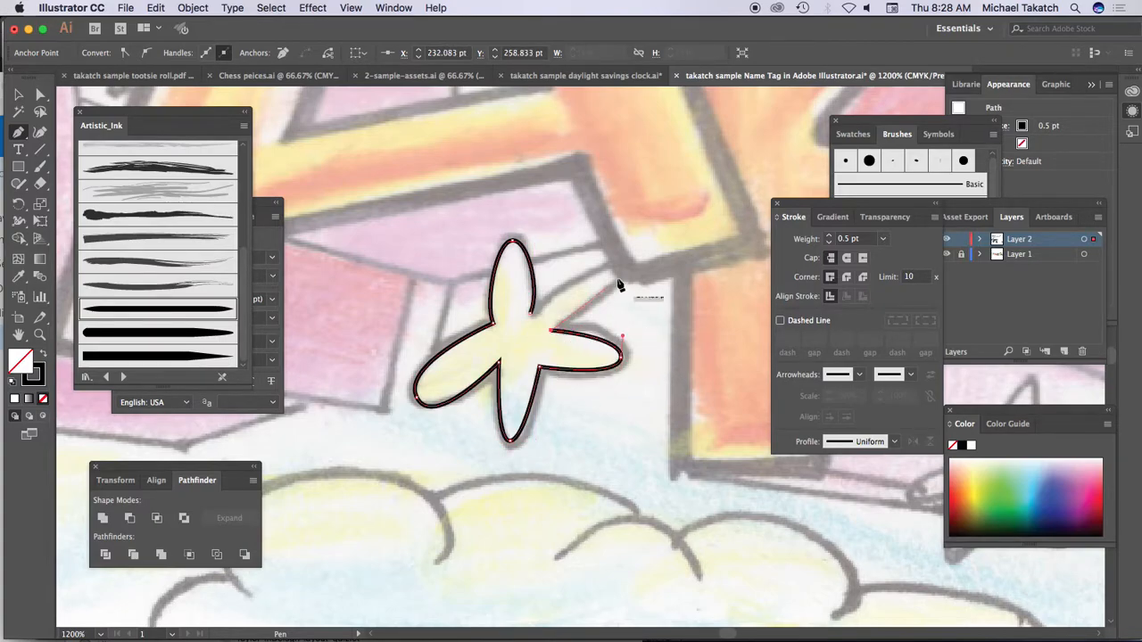
drag(627, 268, 508, 319)
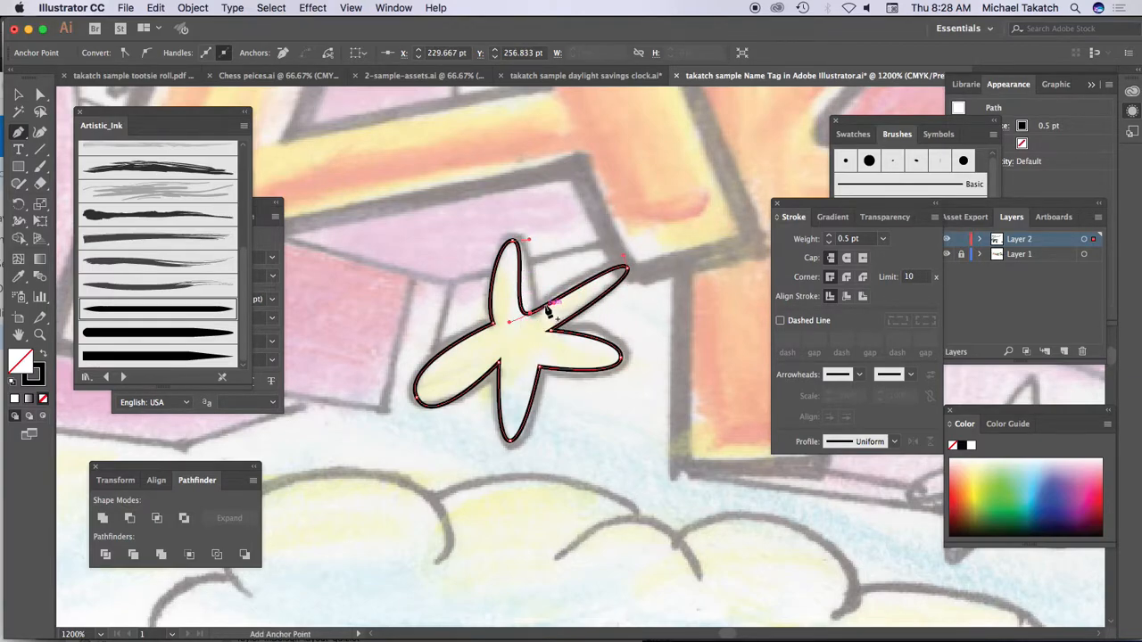
Step: Undo the closing segment of the star's path and close it again with a redrawn curve along the upper-right arm
key(super+z)
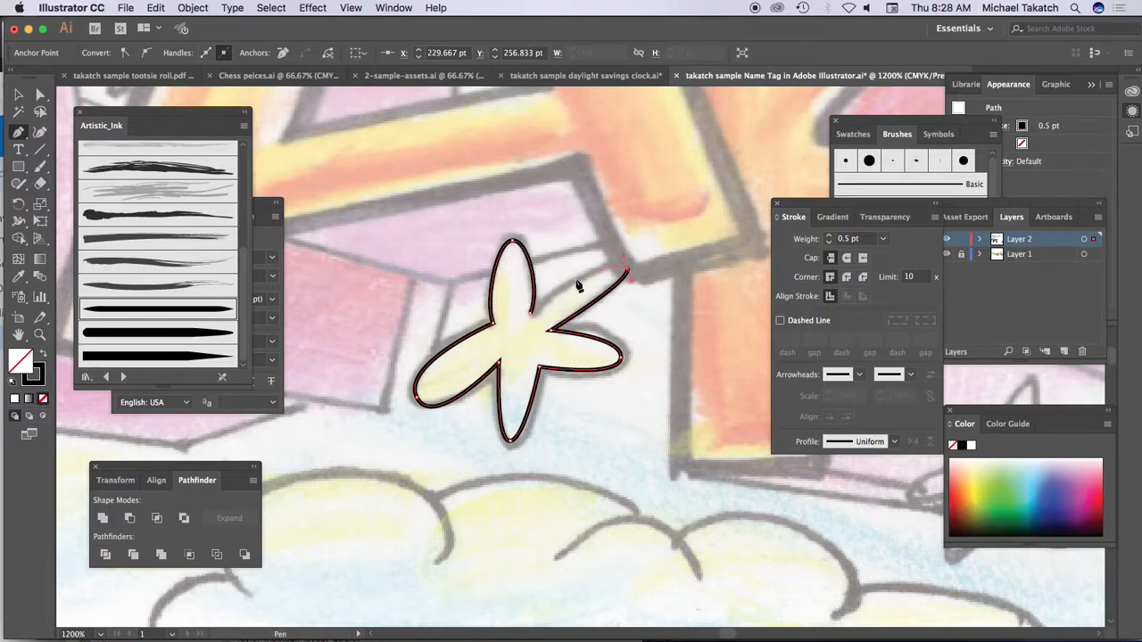
drag(533, 312, 507, 354)
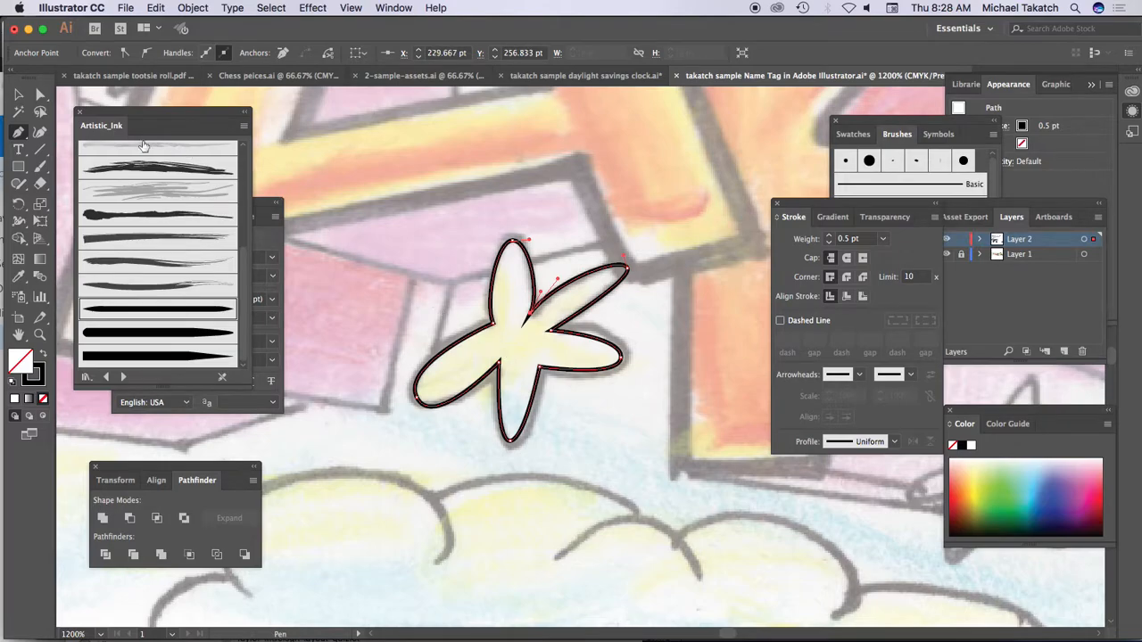
Step: Try other corner joins on the star's stroke and return it to the miter join
click(16, 94)
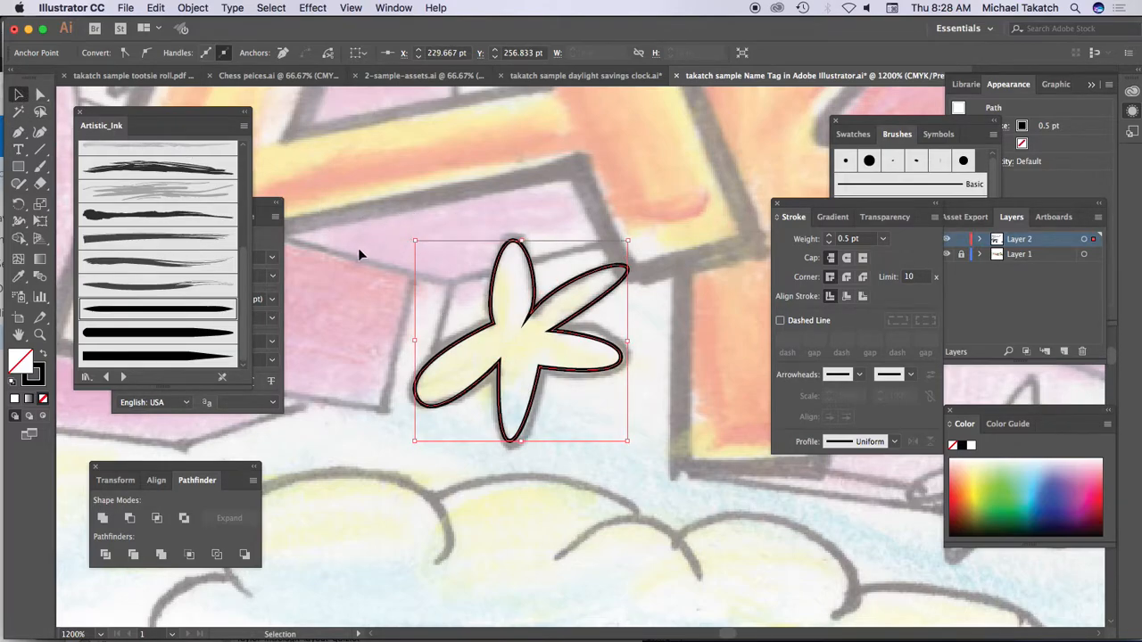
click(847, 277)
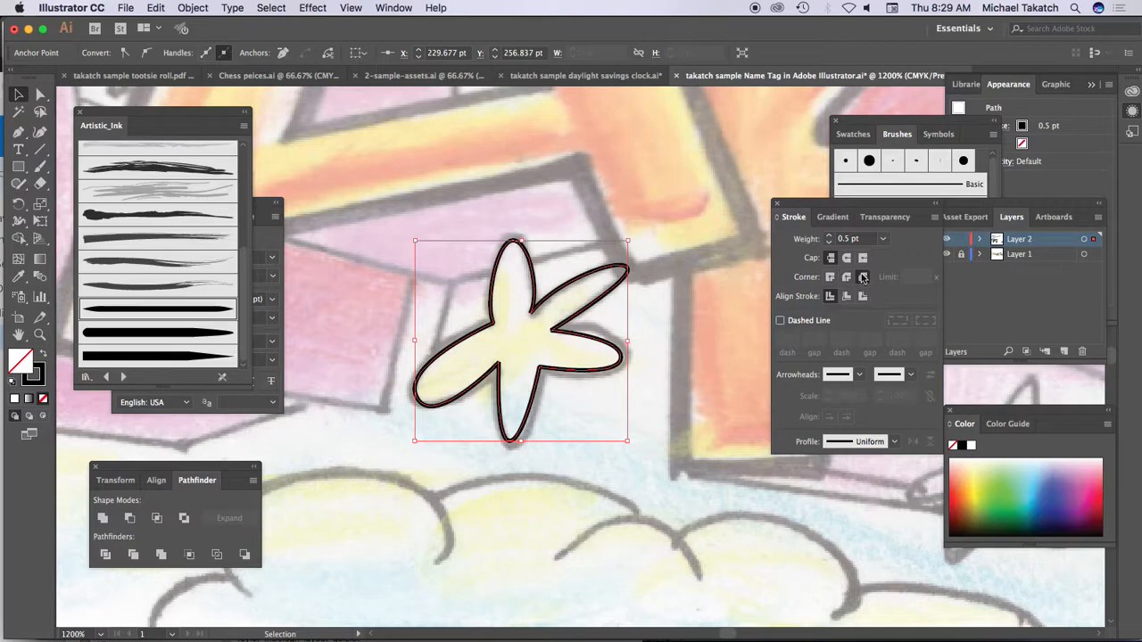
click(830, 278)
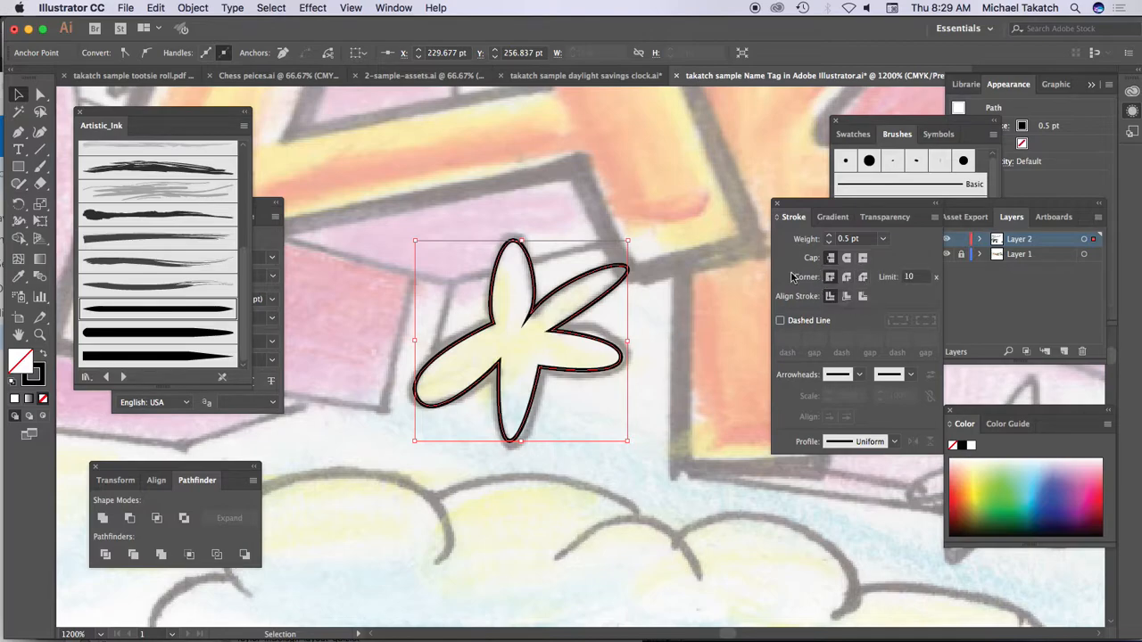
Step: Thicken the star's stroke around its lower-left, right and bottom arms with the Width tool and deselect it
click(18, 223)
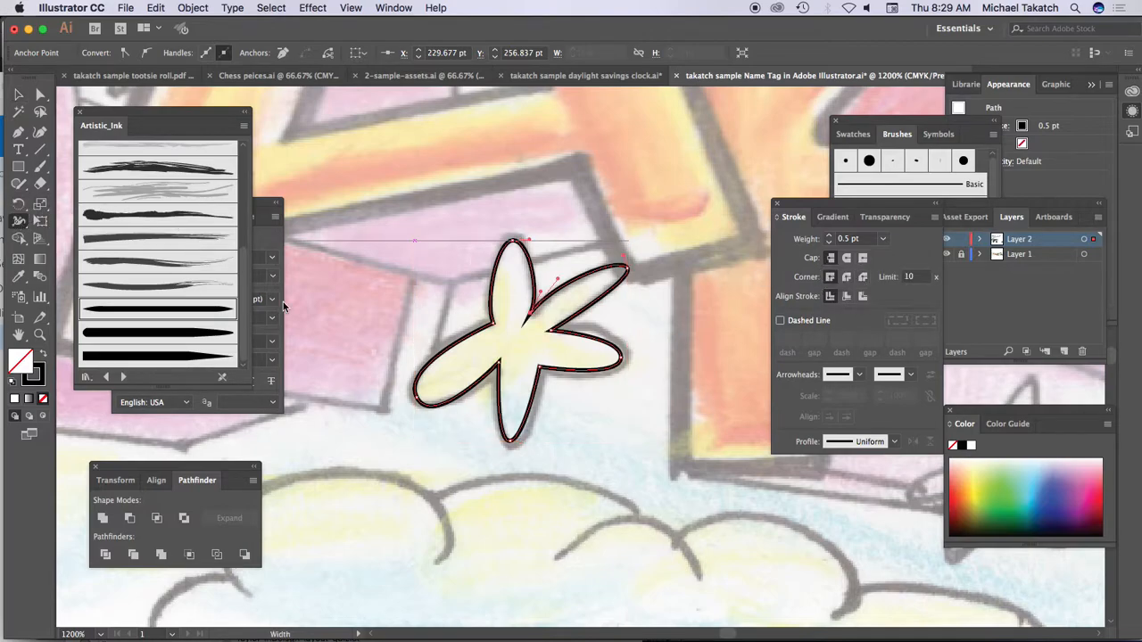
key(super+equal)
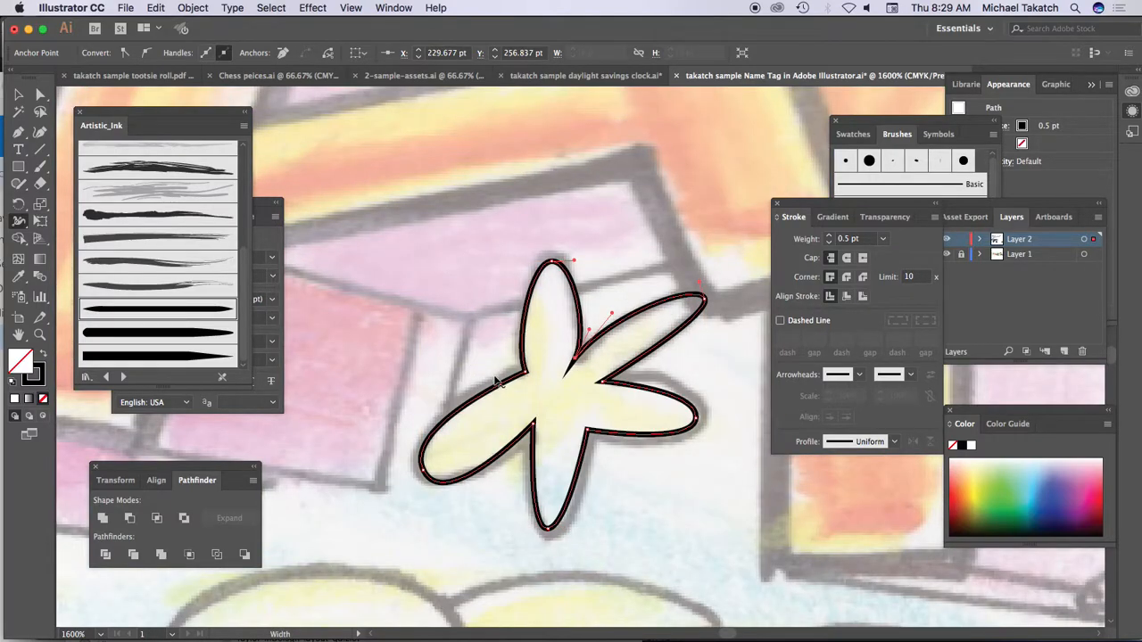
drag(485, 402, 479, 383)
key(super+z)
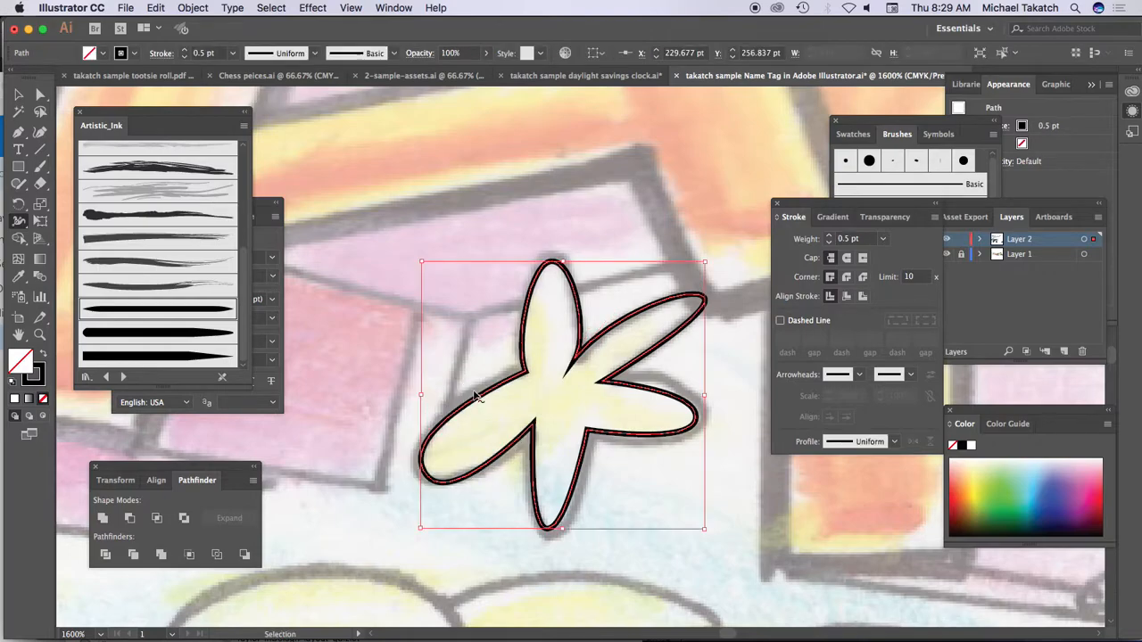
mouse_move(473, 402)
mouse_down()
mouse_move(467, 390)
mouse_move(470, 401)
mouse_up()
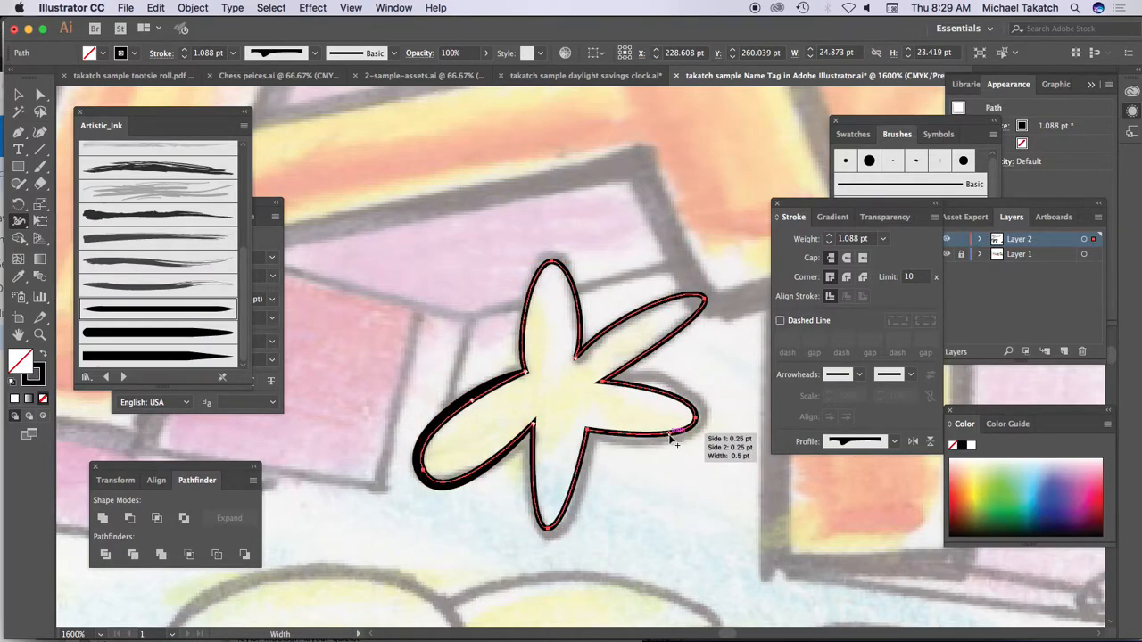
drag(671, 437, 677, 455)
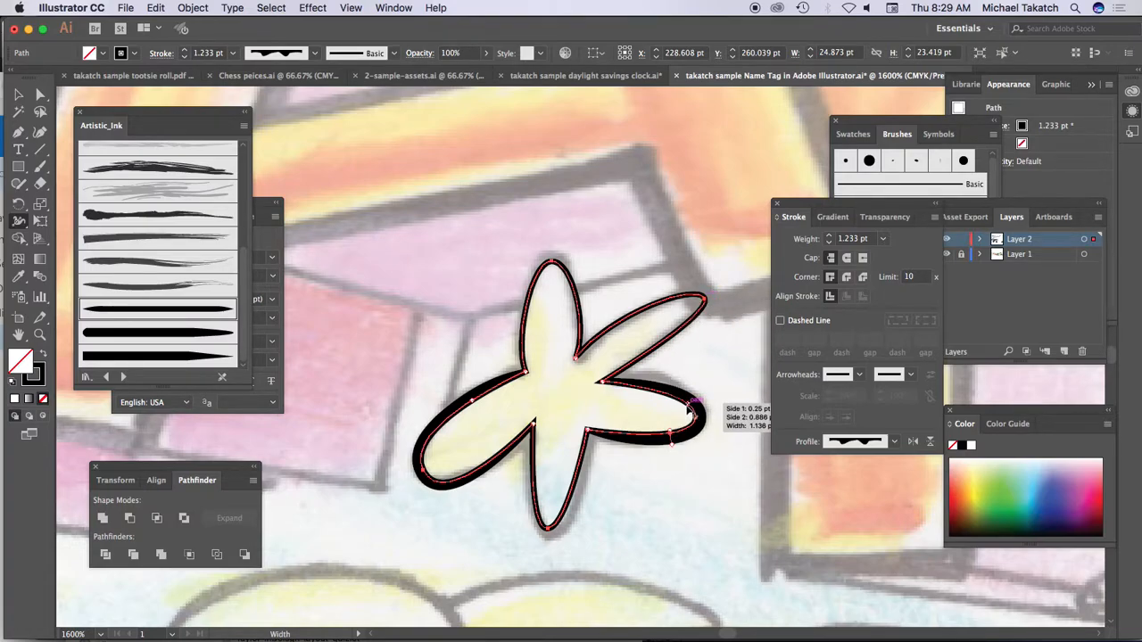
drag(579, 456, 592, 471)
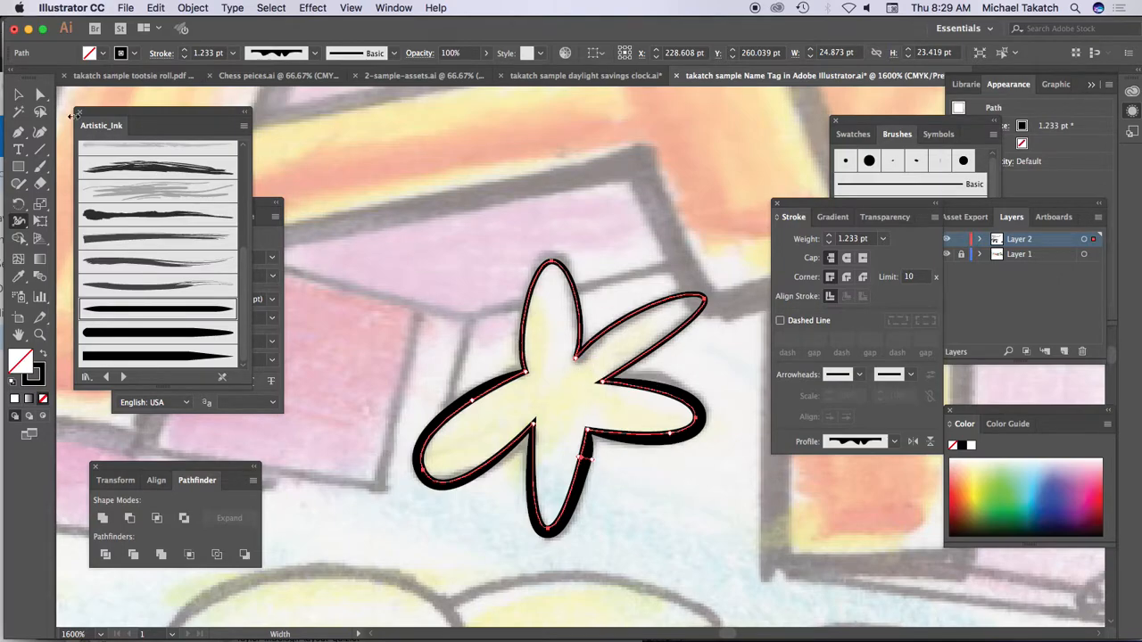
click(19, 93)
click(410, 229)
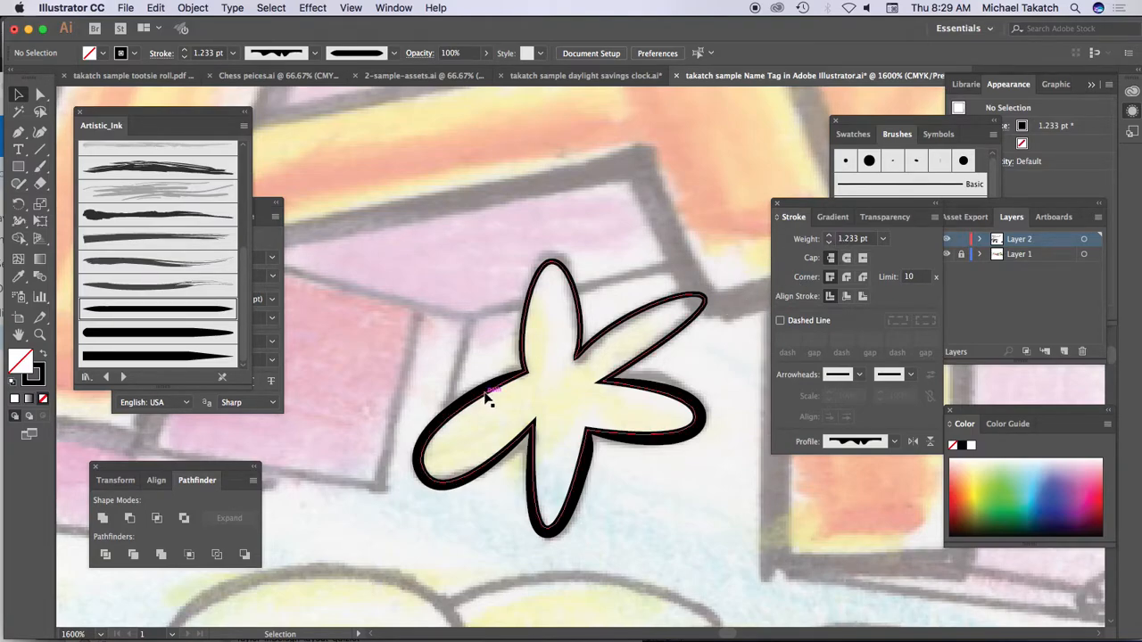
Step: Add the text TAK below the name tag drawing and scale it up to about 43.51 pt
key(super+minus)
key(super+minus)
key(super+minus)
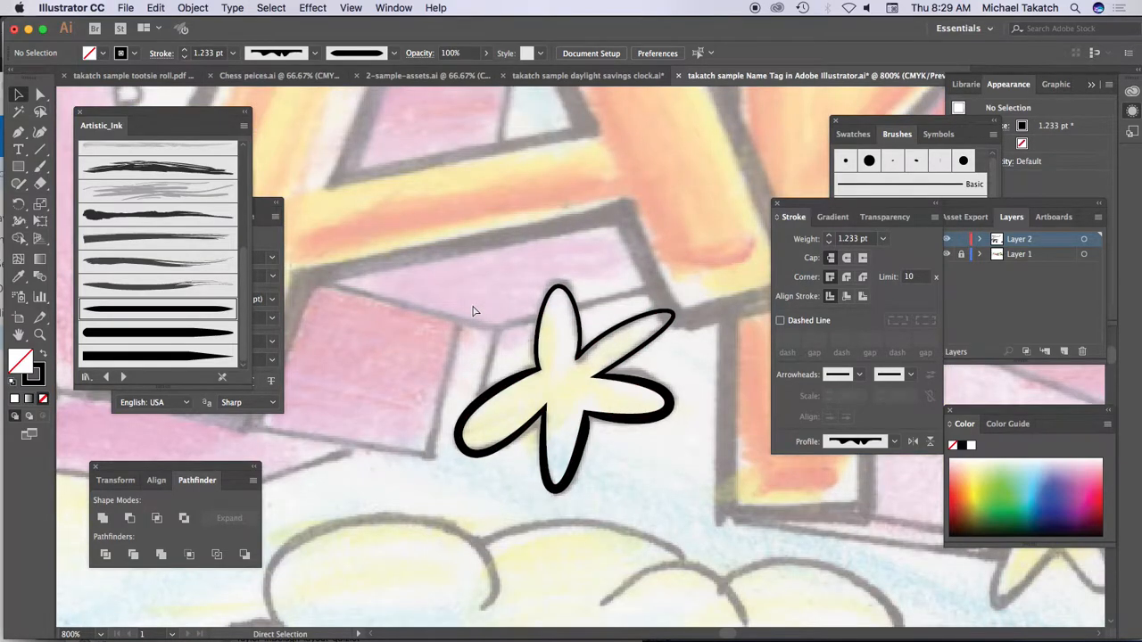
key(super+minus)
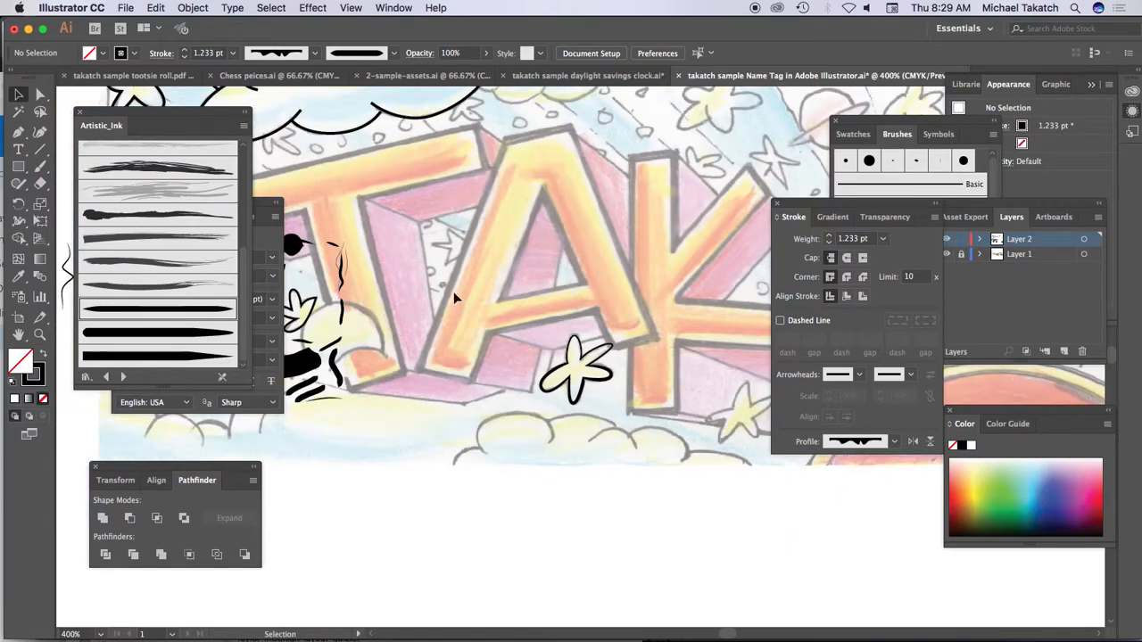
click(20, 150)
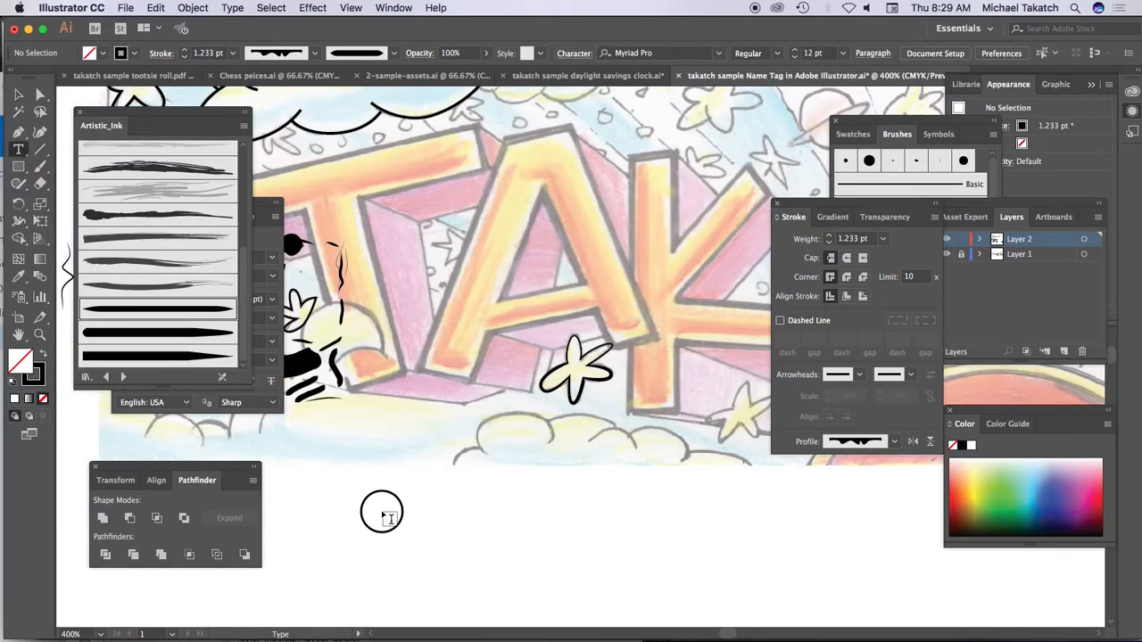
click(370, 500)
text(TAK)
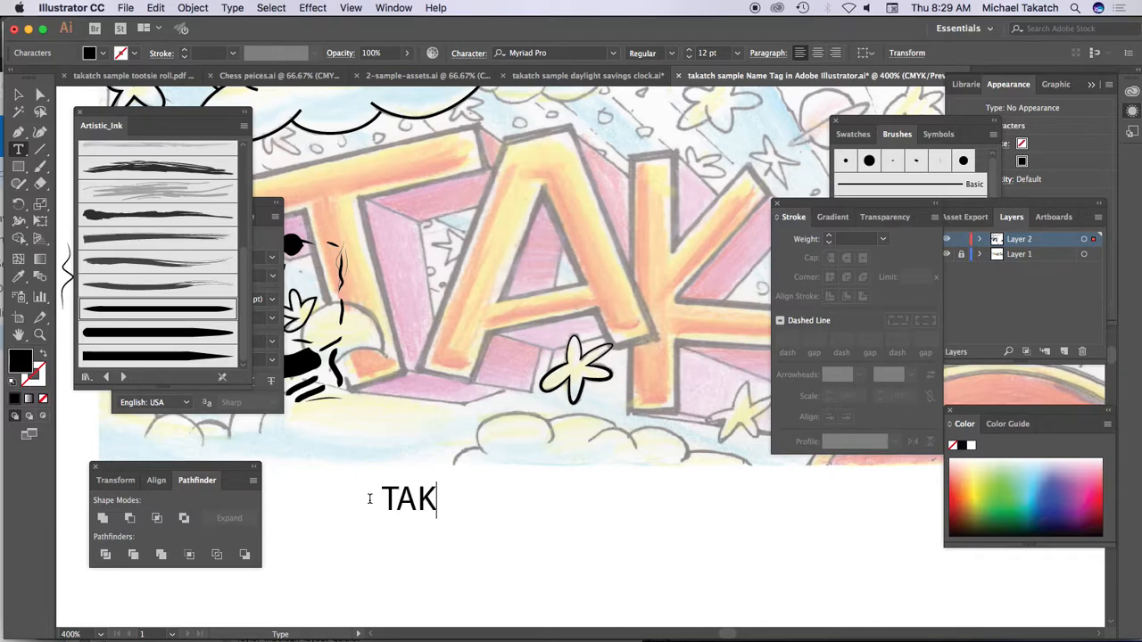
click(18, 94)
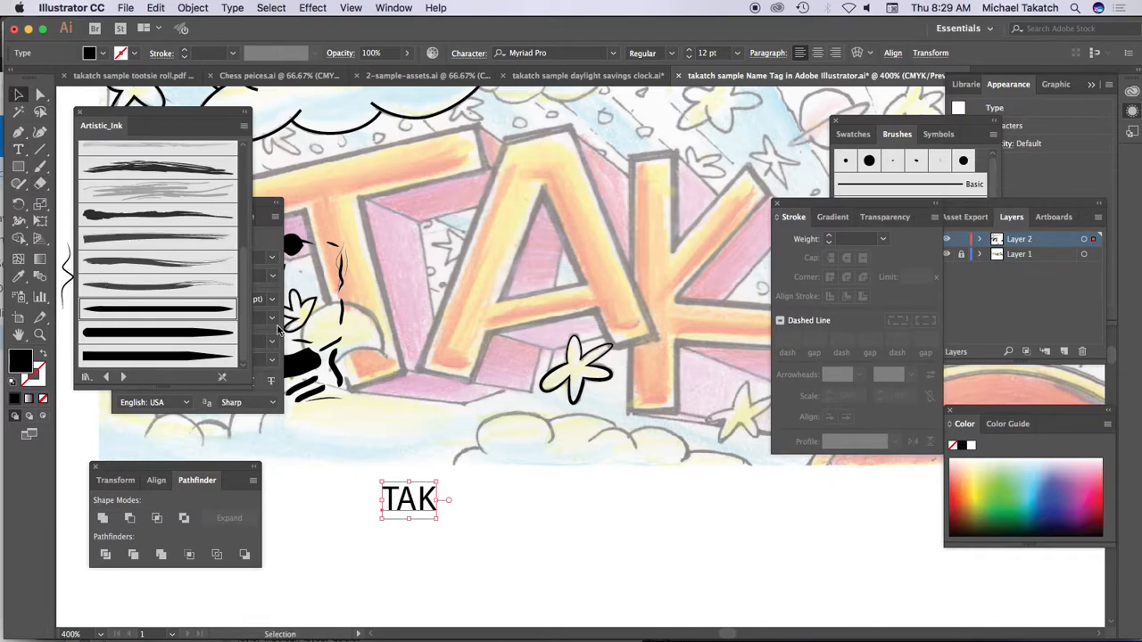
drag(440, 519, 614, 593)
drag(562, 563, 562, 462)
Step: Set the text's font to Helvetica Bold and swap its fill and stroke to leave only a black outline
click(585, 53)
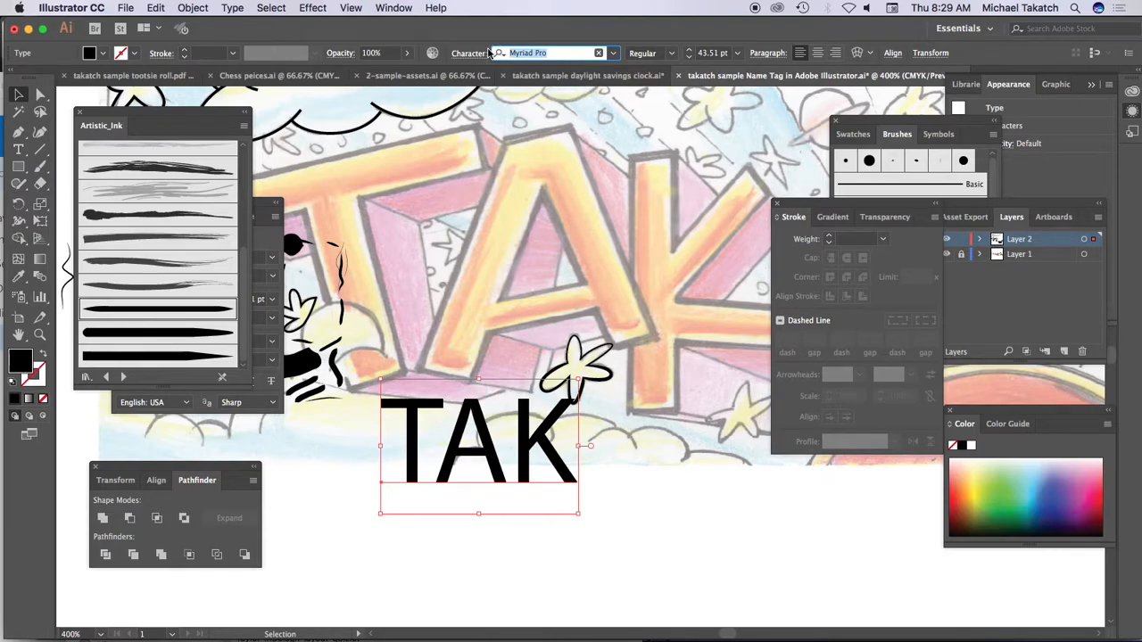
text(HEL)
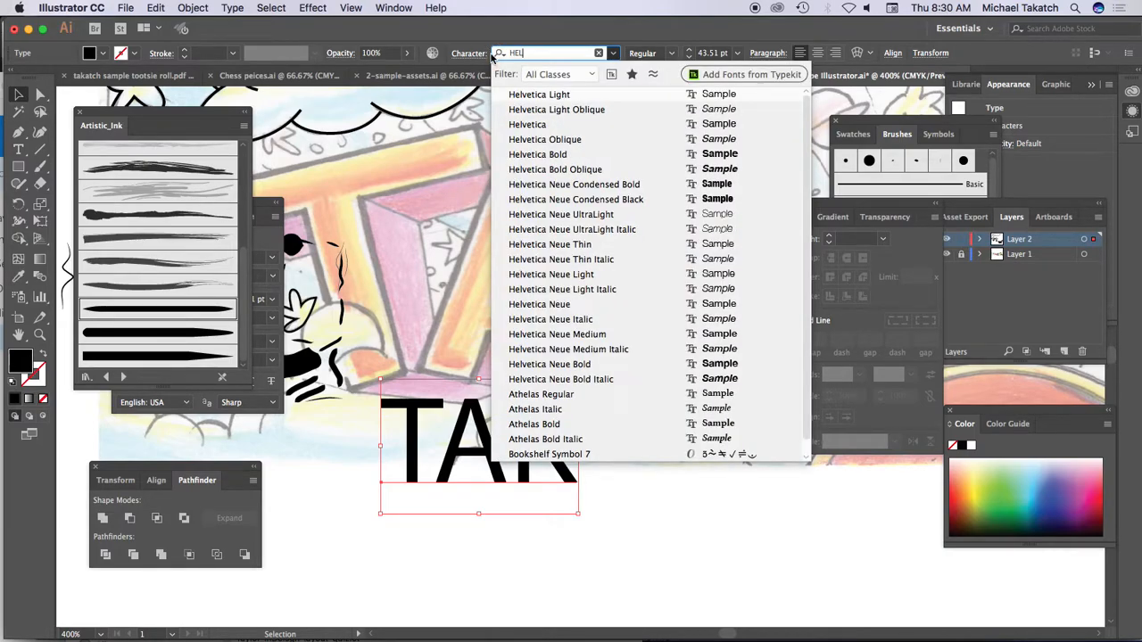
click(547, 154)
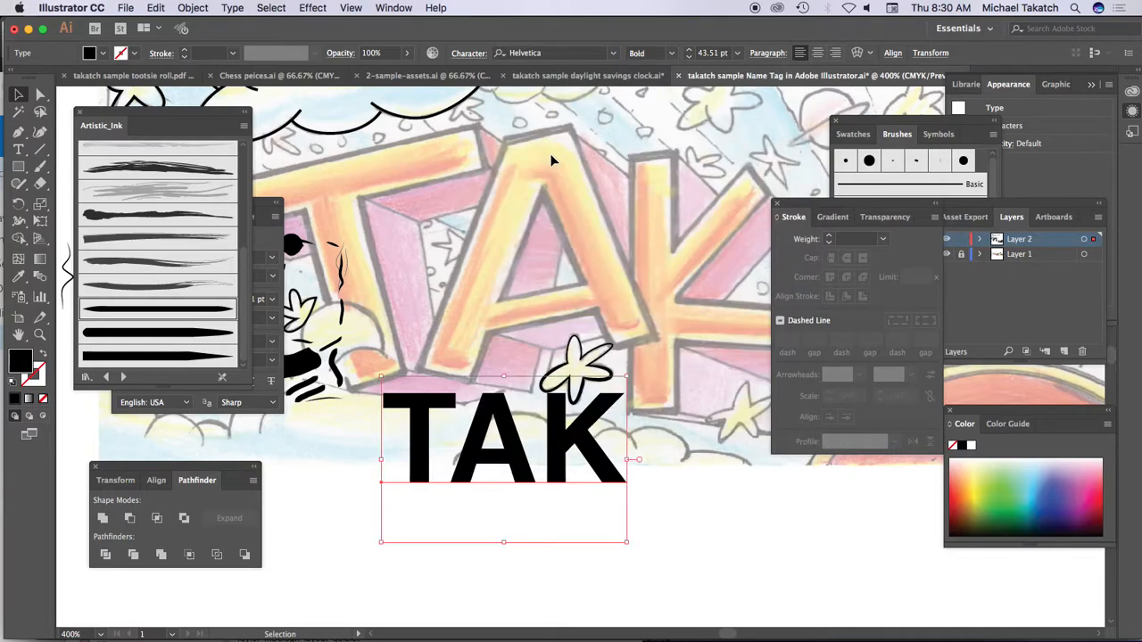
click(42, 354)
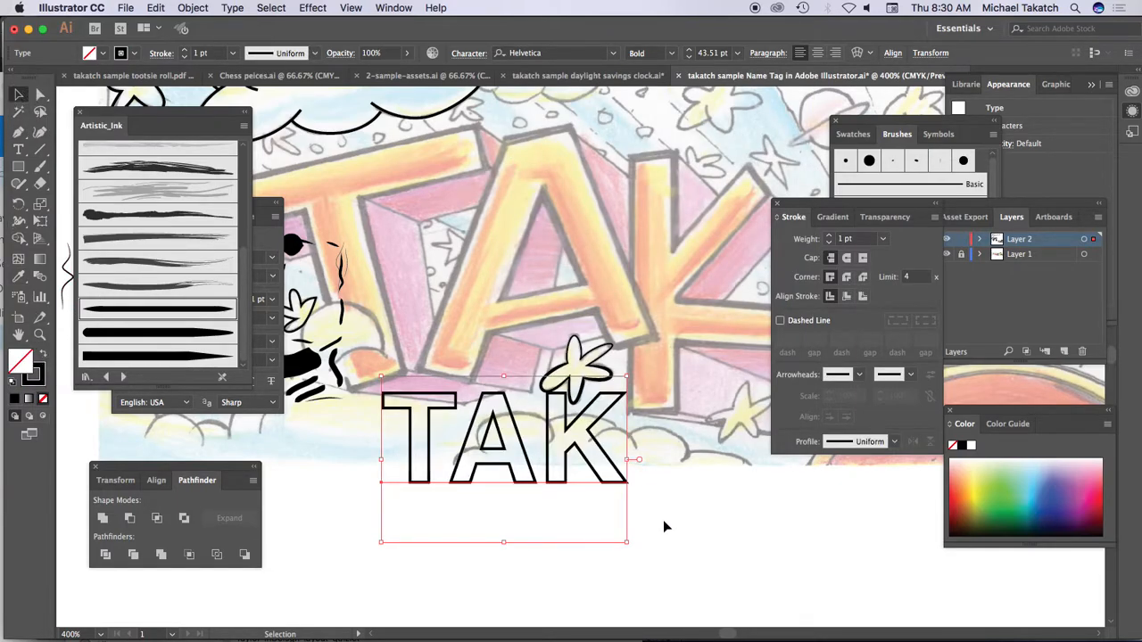
Step: Enlarge the outlined text to about 63.61 pt and place a copy of it beyond its lower-right side
drag(628, 545, 786, 621)
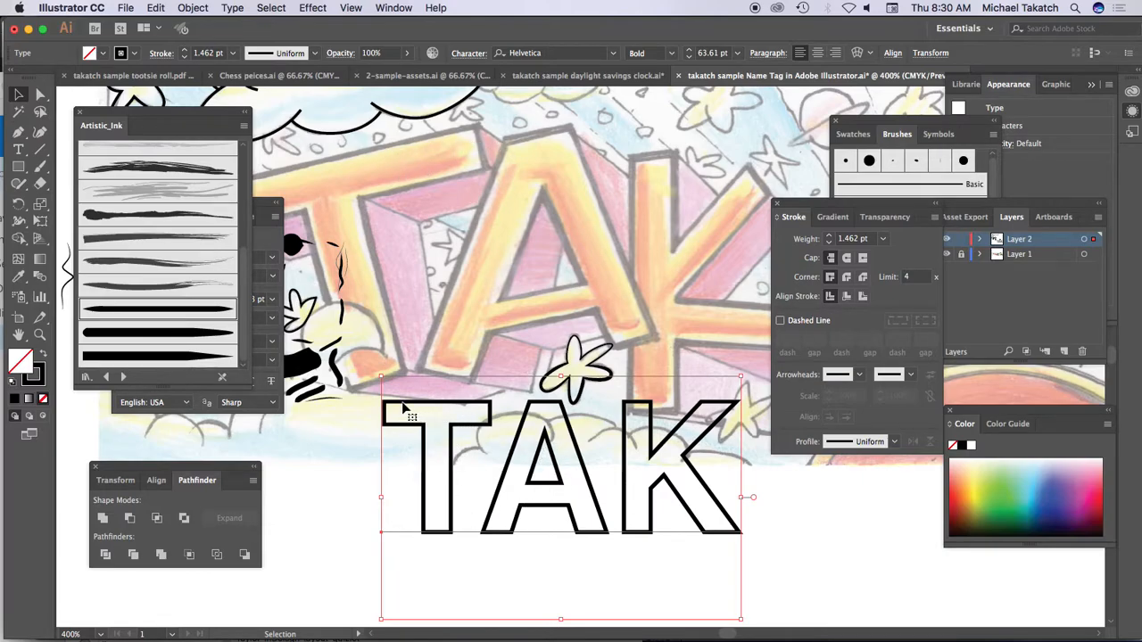
drag(405, 409, 864, 546)
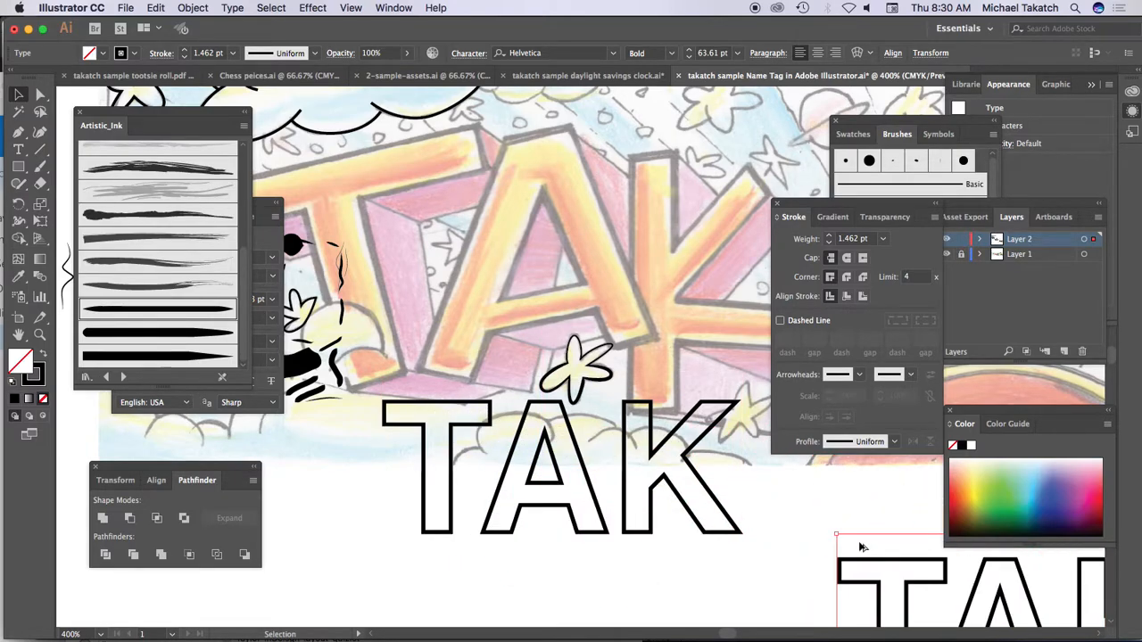
Step: Shift the original text slightly down and left and convert it to outlines
drag(705, 487, 650, 508)
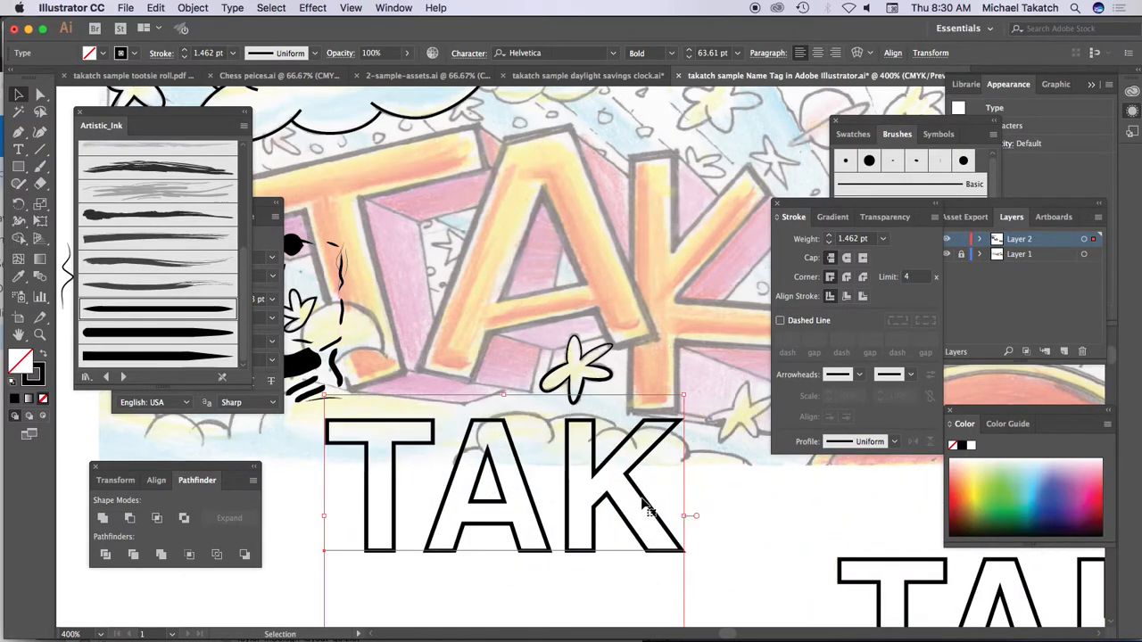
click(234, 8)
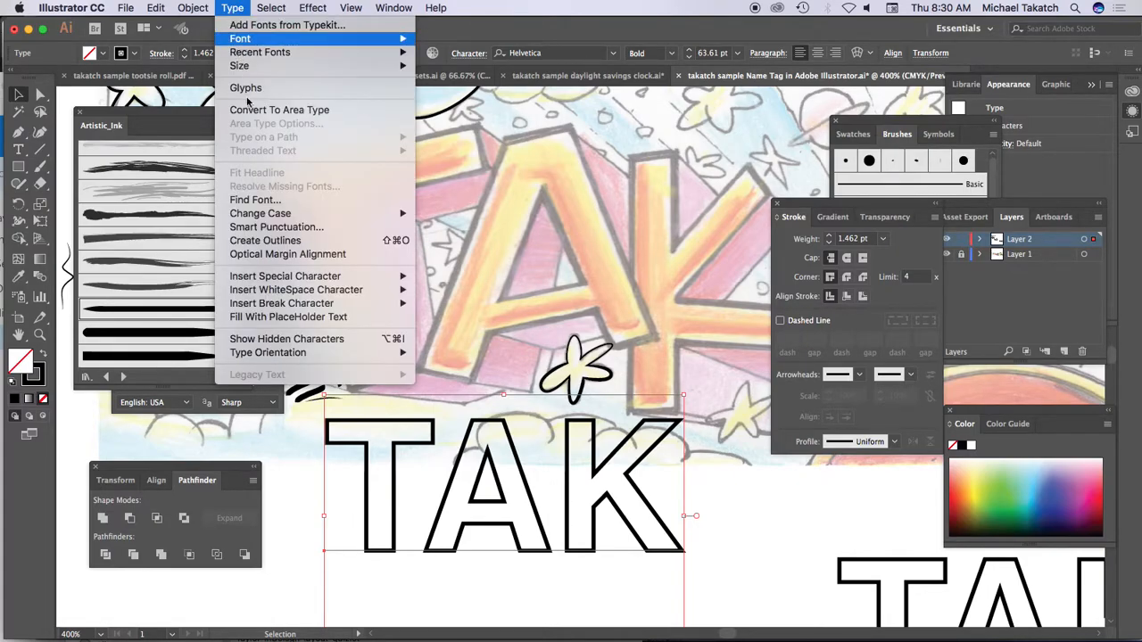
click(265, 240)
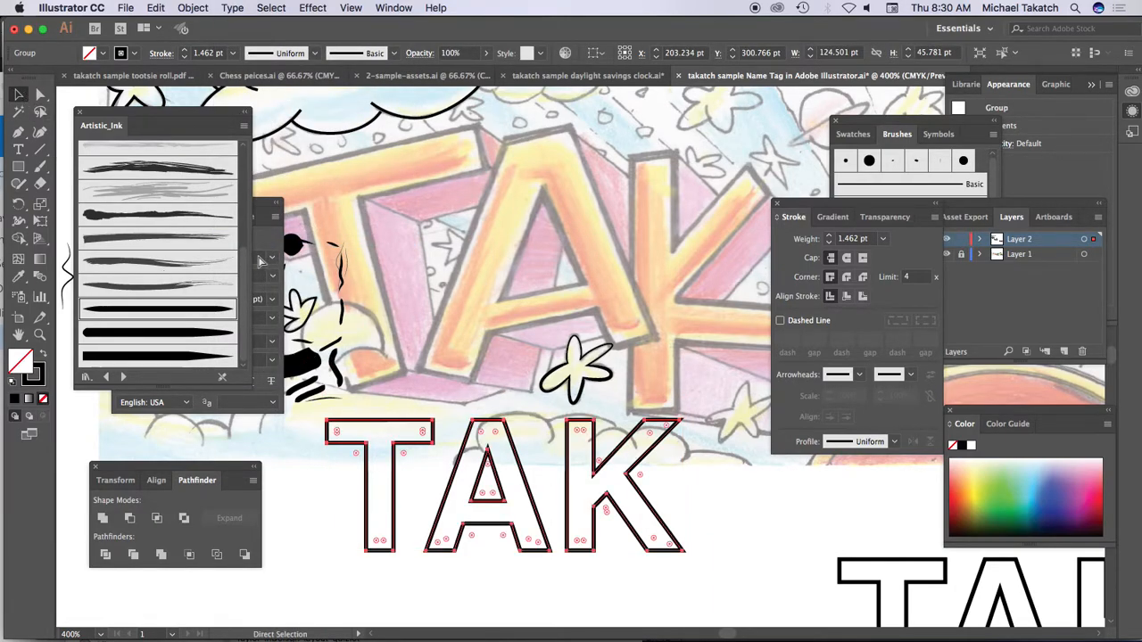
Step: Hide all panels to give the outlined letters an unobstructed close-up view at 800%
key(super+equal)
key(super+equal)
drag(210, 118, 172, 344)
key(Tab)
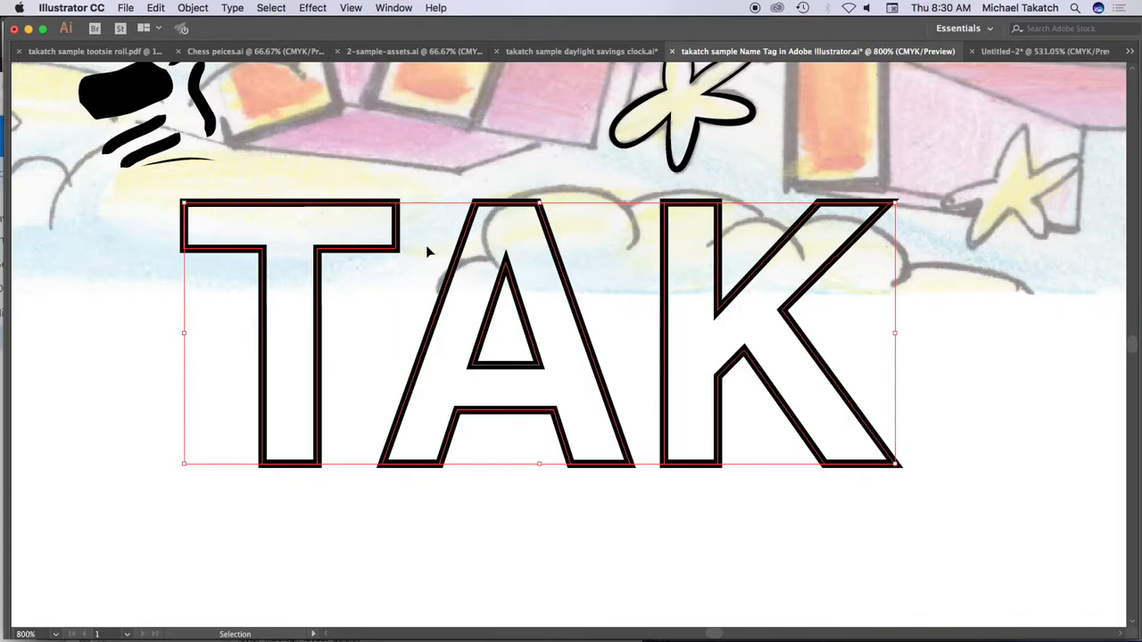
Step: Try reshaping the T by pulling its two inner corner points outward and down, and undo both moves
key(a)
click(248, 299)
click(264, 276)
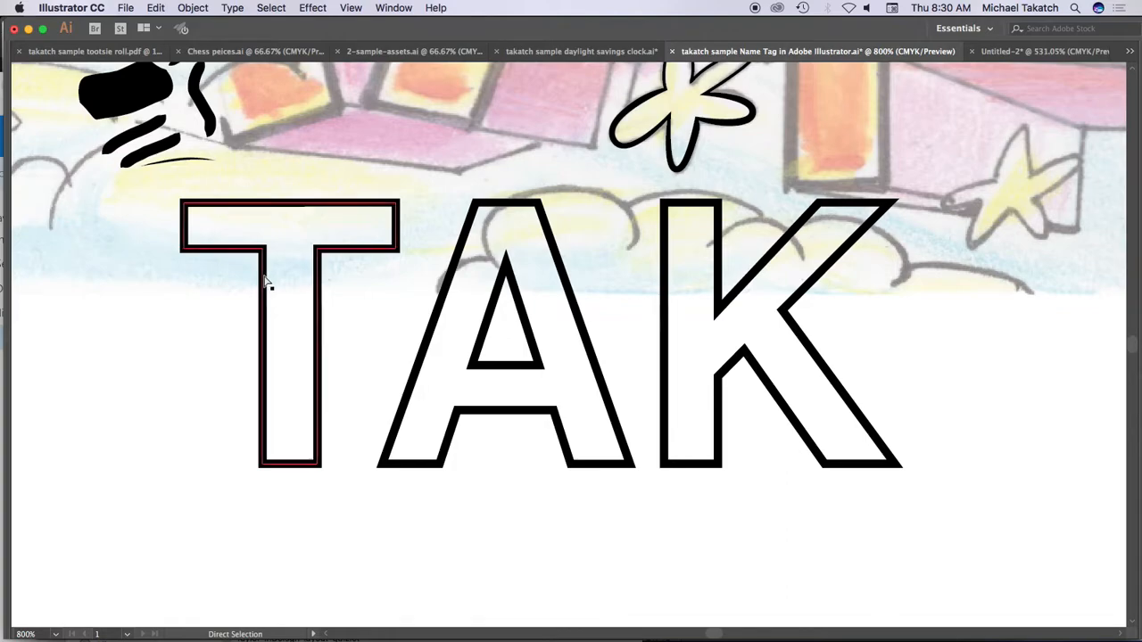
drag(265, 250, 219, 293)
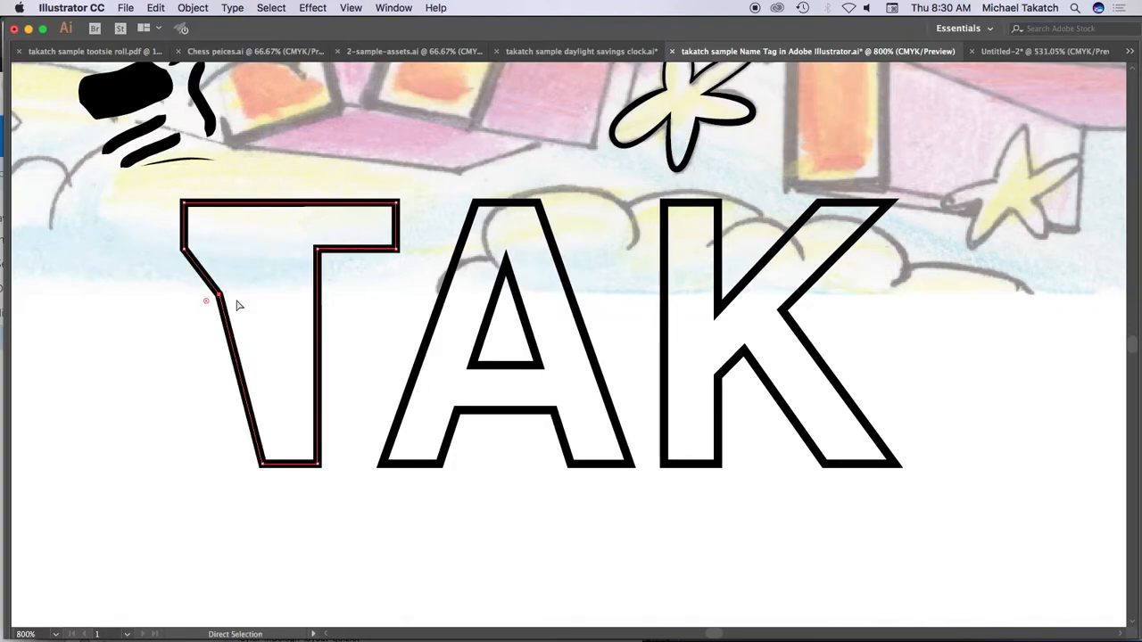
drag(318, 251, 357, 287)
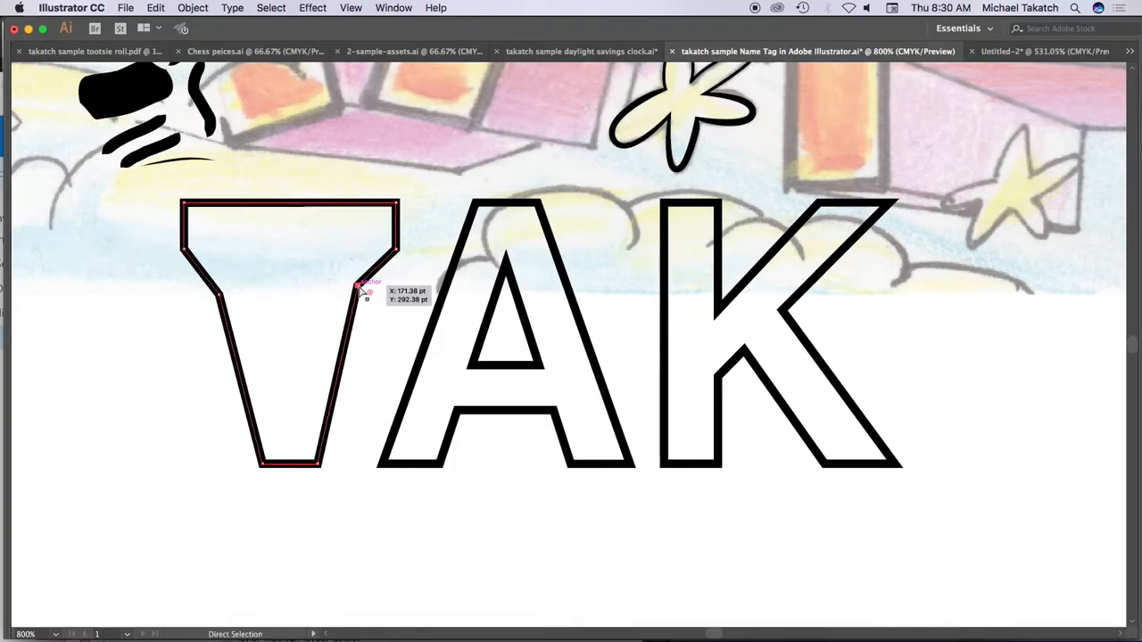
key(super+z)
key(super+z)
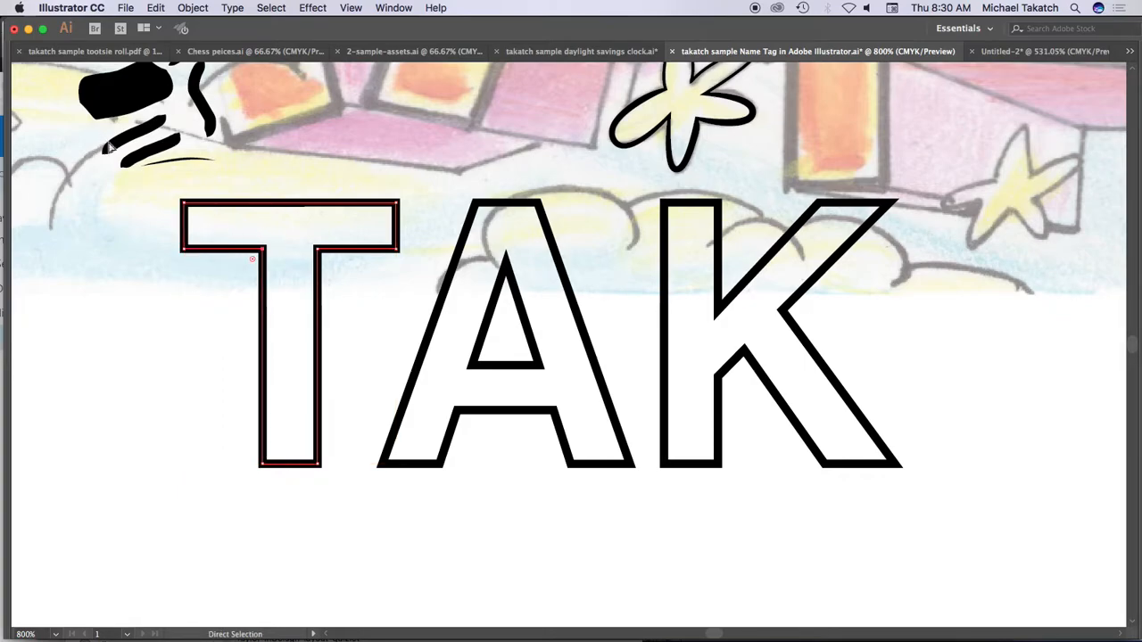
Step: Move the group of outlined letters down and left, and ungroup it
key(v)
click(158, 304)
drag(350, 249, 312, 310)
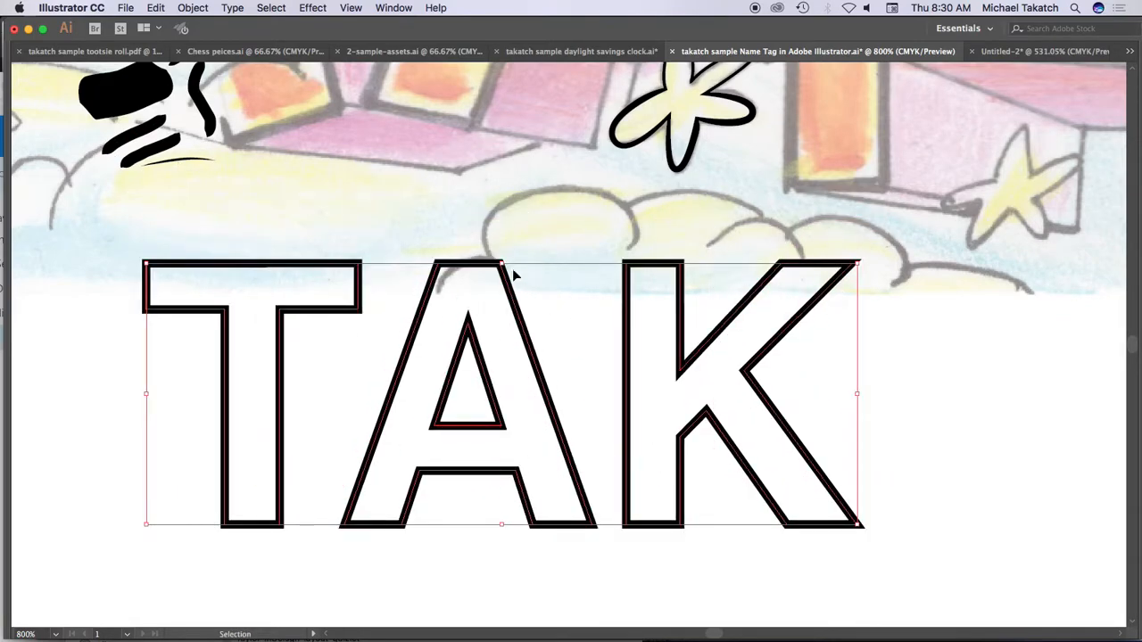
click(192, 8)
click(212, 74)
Step: Spread the letters apart by moving the T to the left and the K to the right of the A
click(96, 374)
drag(334, 313, 262, 345)
drag(701, 362, 831, 385)
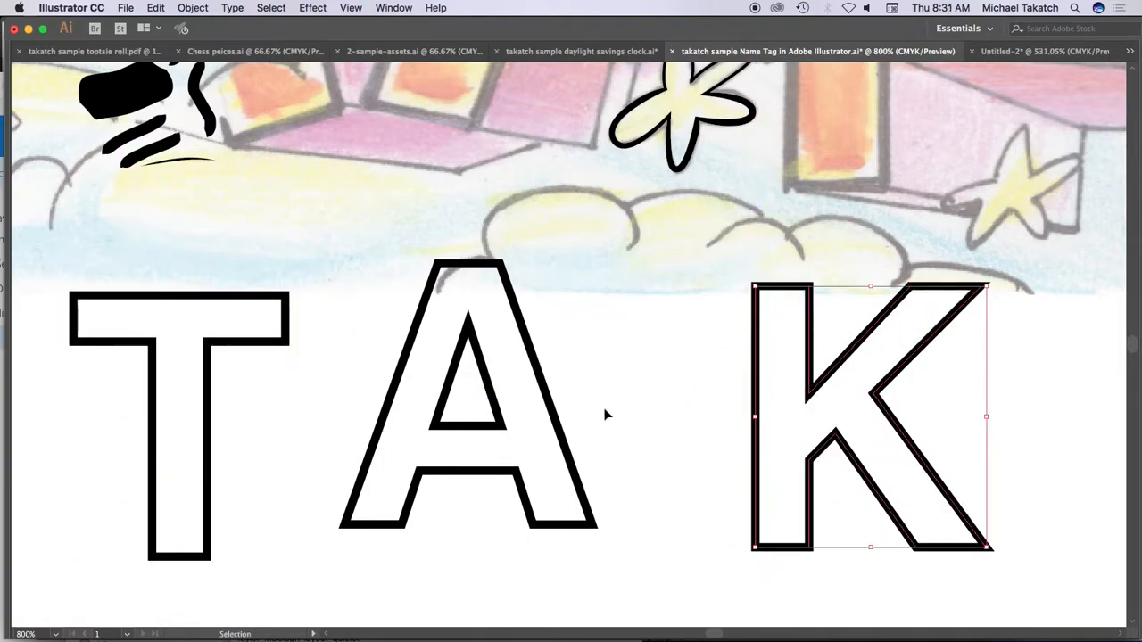
Step: Move the A up and to the right, and rotate it clockwise
drag(559, 432, 596, 398)
drag(640, 501, 580, 535)
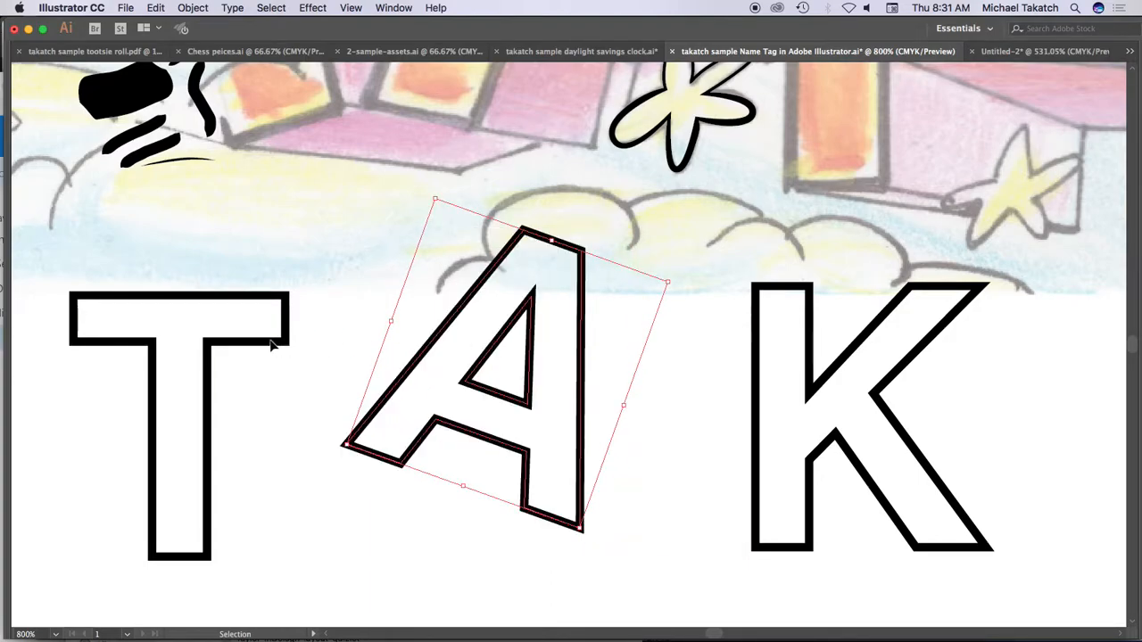
Step: Move the outlined T onto the sketch so its upper-left corner meets the upper-left corner of the drawn T
click(289, 317)
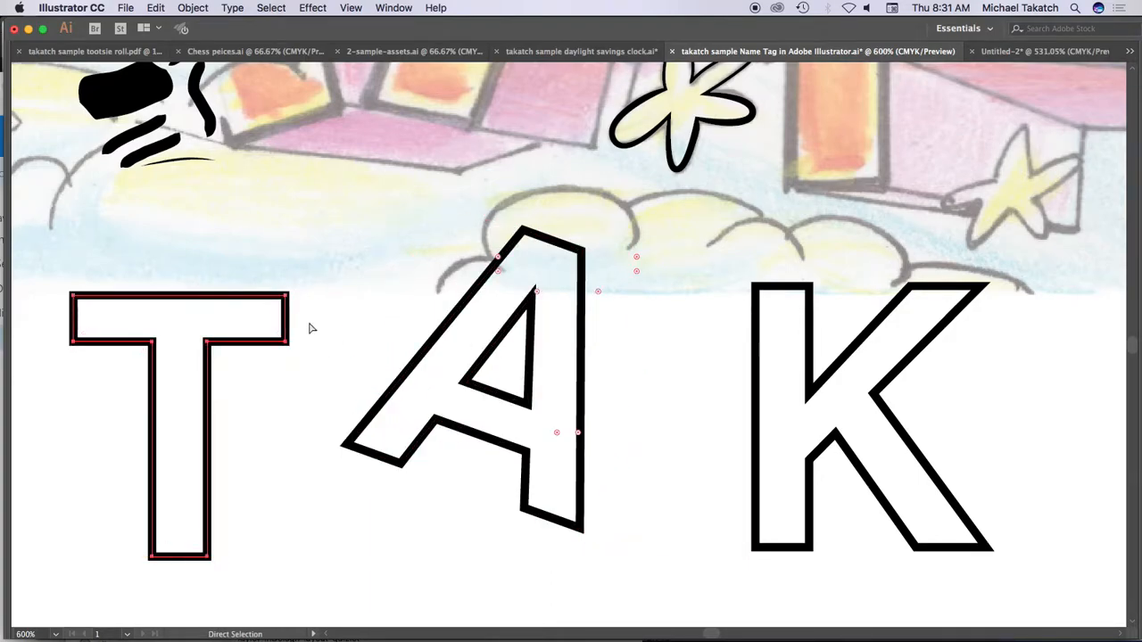
key(super+minus)
drag(531, 257, 433, 395)
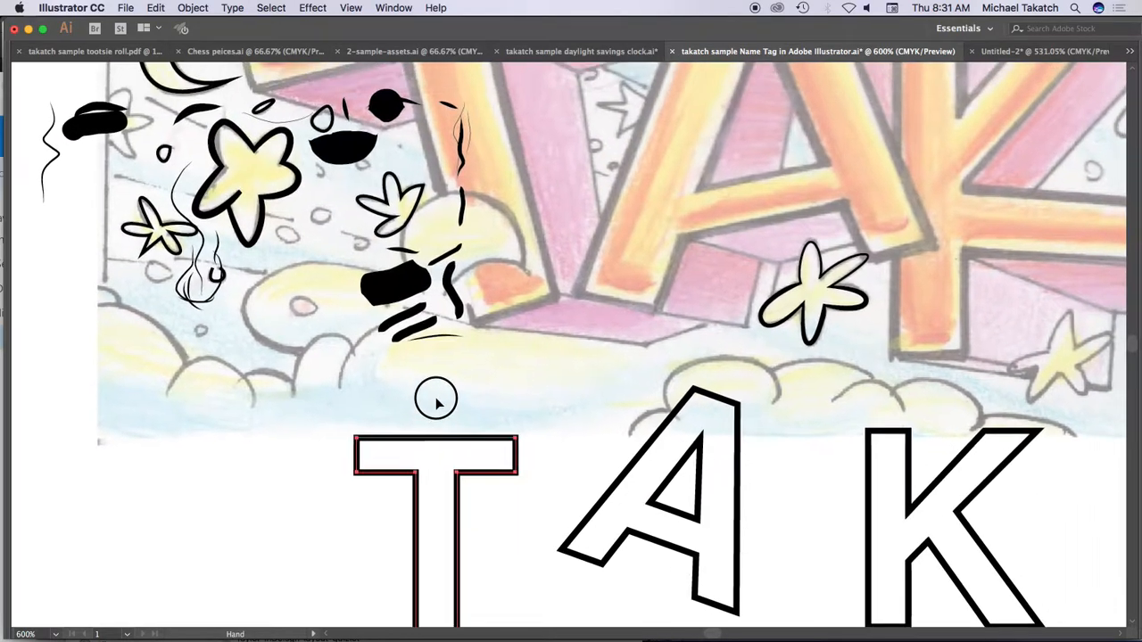
drag(472, 440, 473, 88)
scroll(428, 348, up, 5)
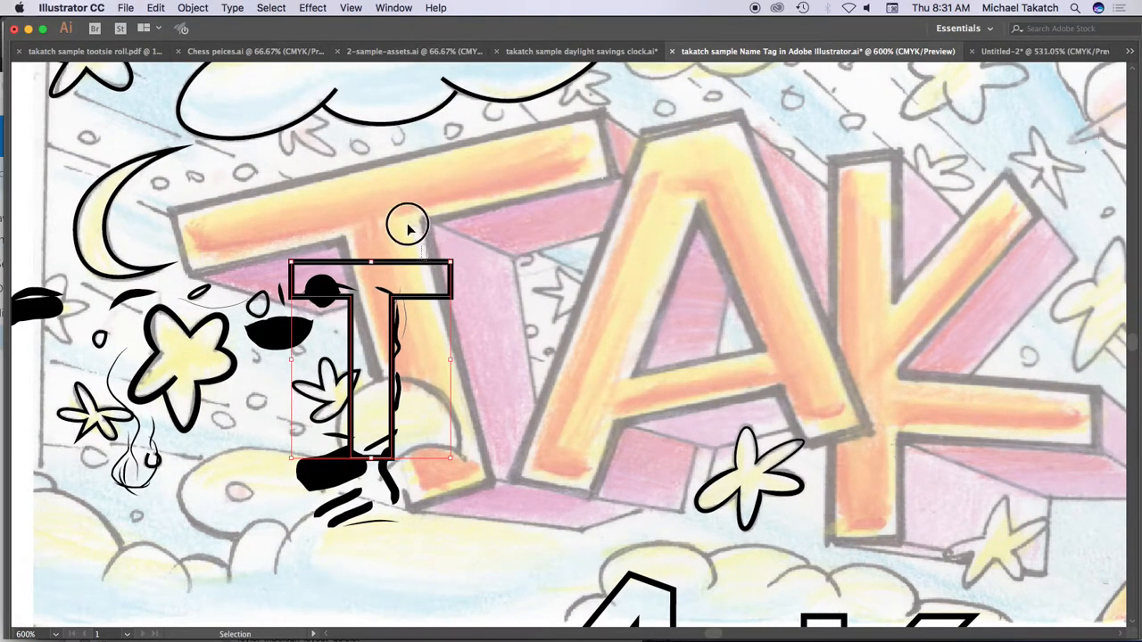
drag(380, 261, 268, 219)
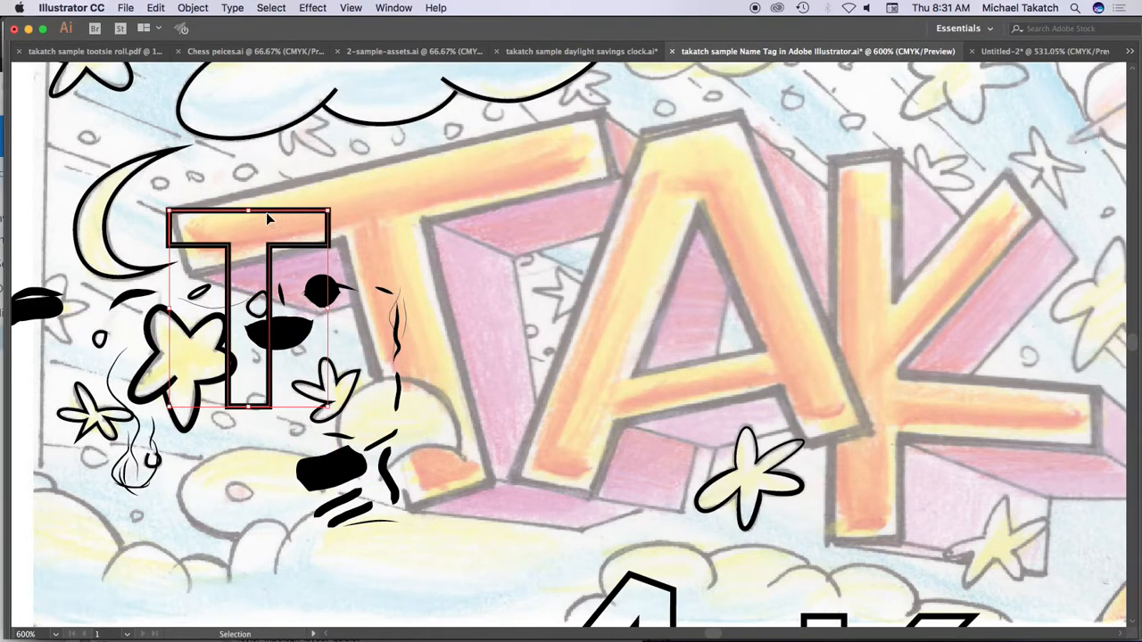
Step: Rotate the T counterclockwise about its upper-left corner until its crossbar follows the slant of the drawn T
key(Tab)
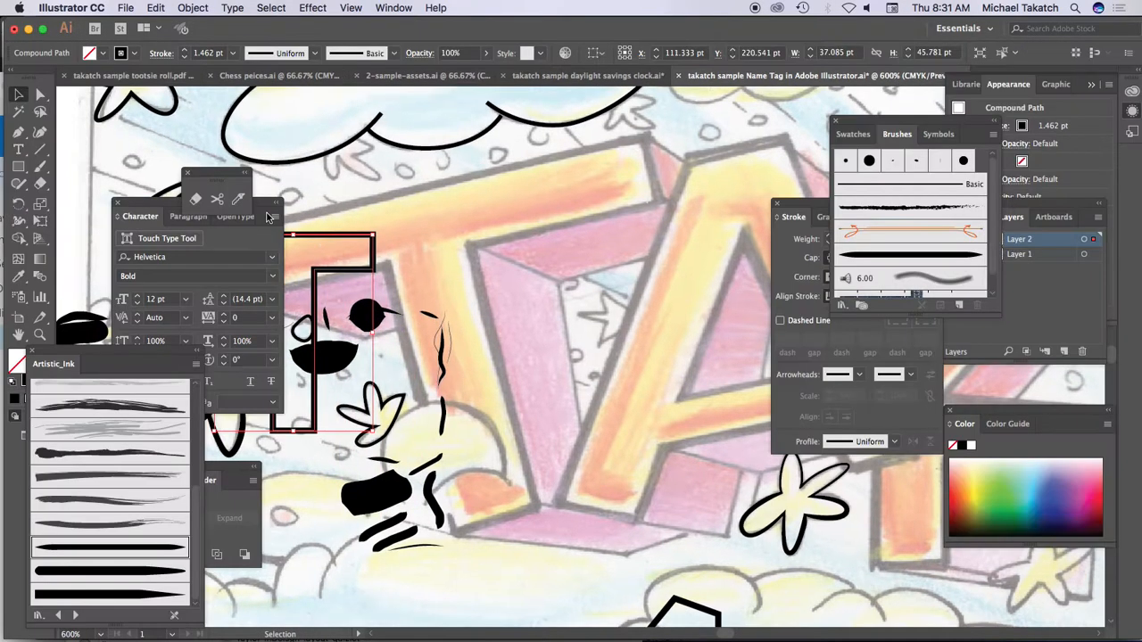
click(27, 205)
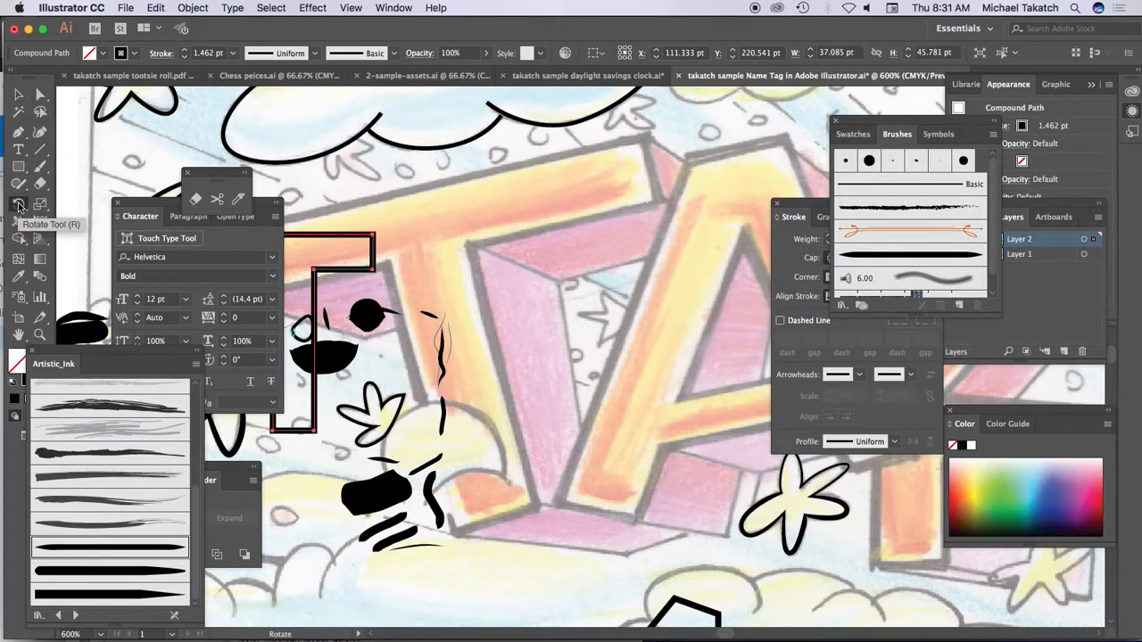
key(Tab)
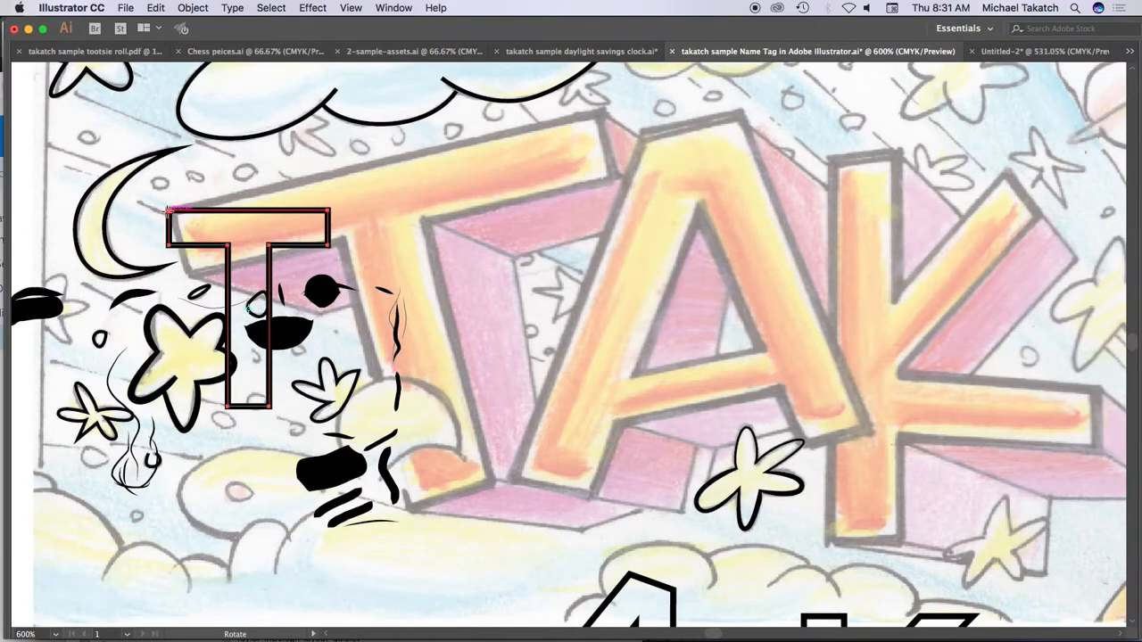
drag(337, 214, 344, 172)
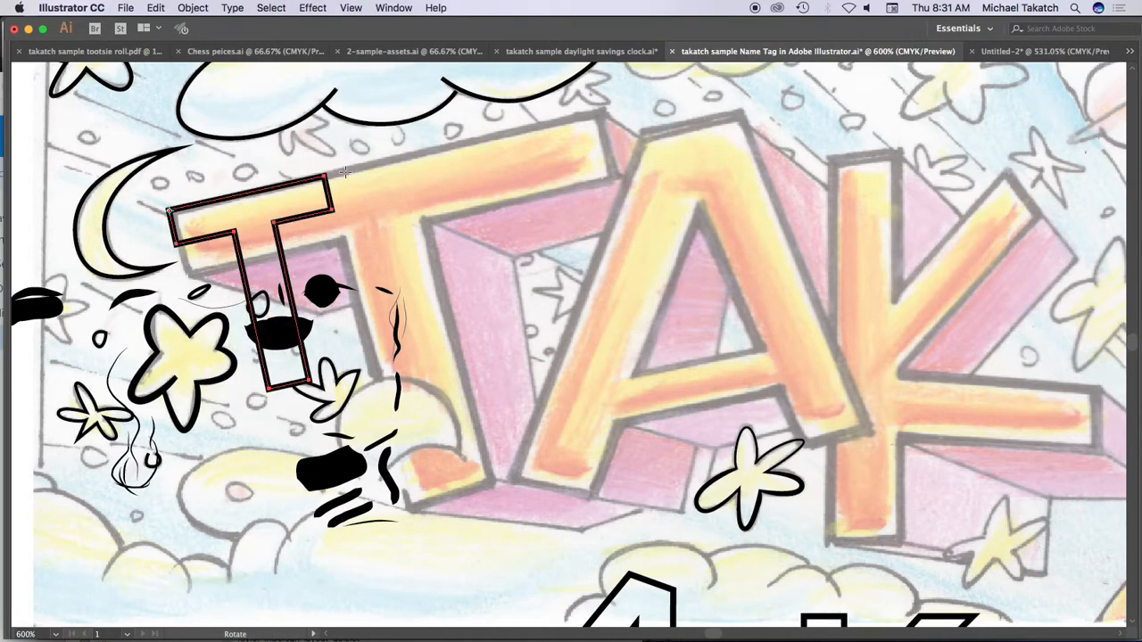
key(v)
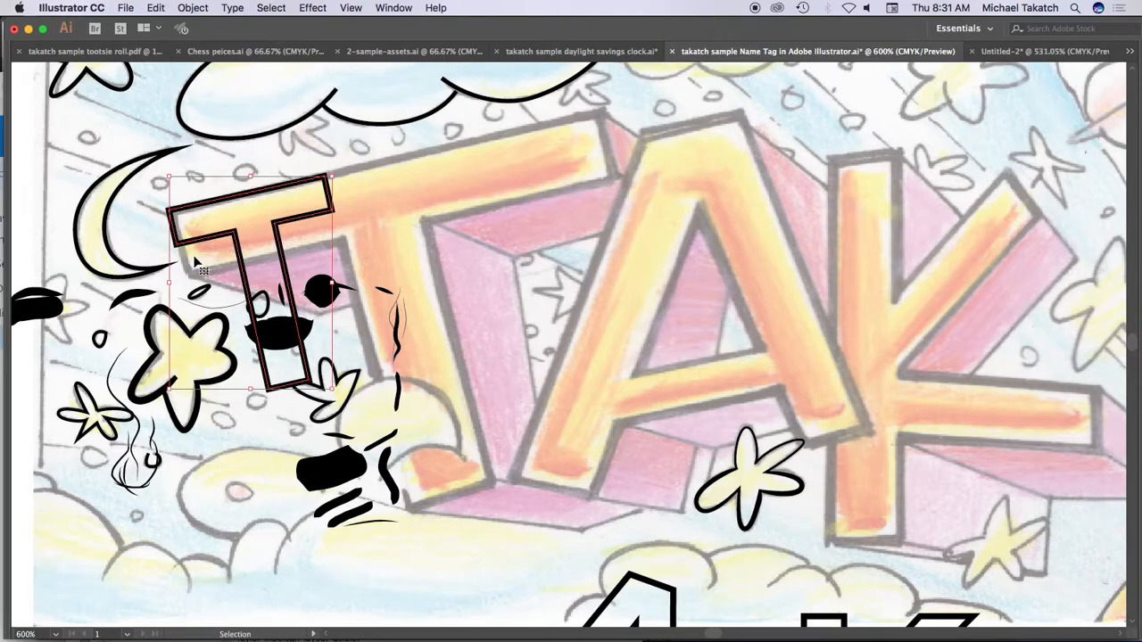
Step: Enlarge the T from its upper-left corner so its stem reaches the foot of the drawn T
drag(332, 390, 539, 477)
key(super+z)
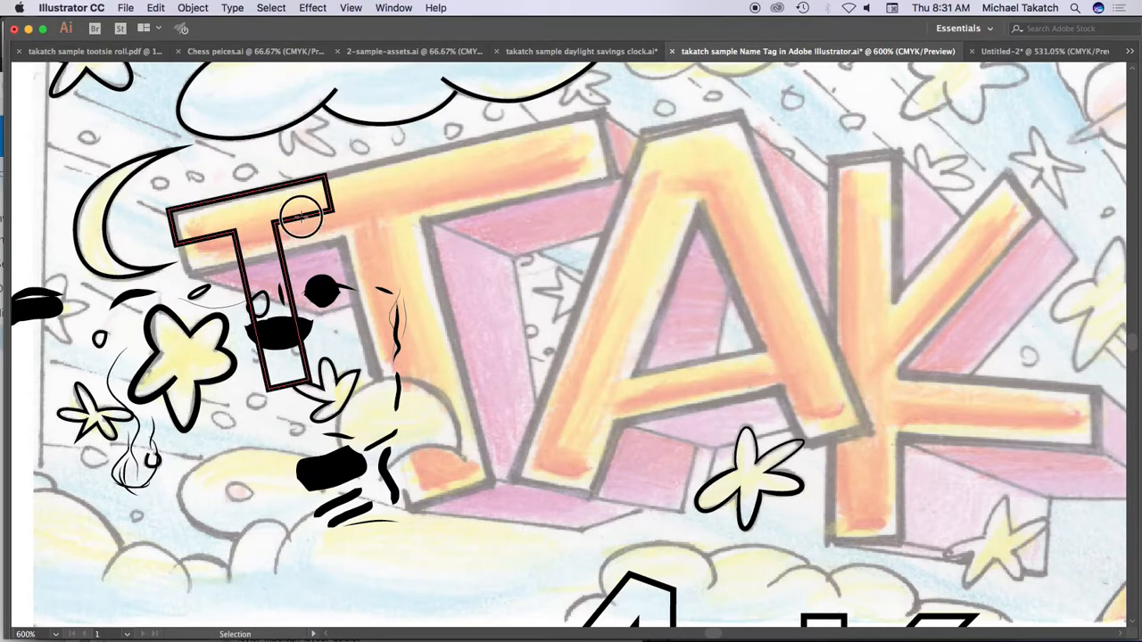
drag(332, 390, 548, 502)
Step: Fit the T to the sketch by moving the crossbar's right corners, both inner corners and the stem's lower-left corner onto the drawn lines
key(a)
drag(532, 181, 599, 113)
drag(549, 230, 615, 178)
drag(415, 247, 427, 219)
drag(323, 264, 346, 236)
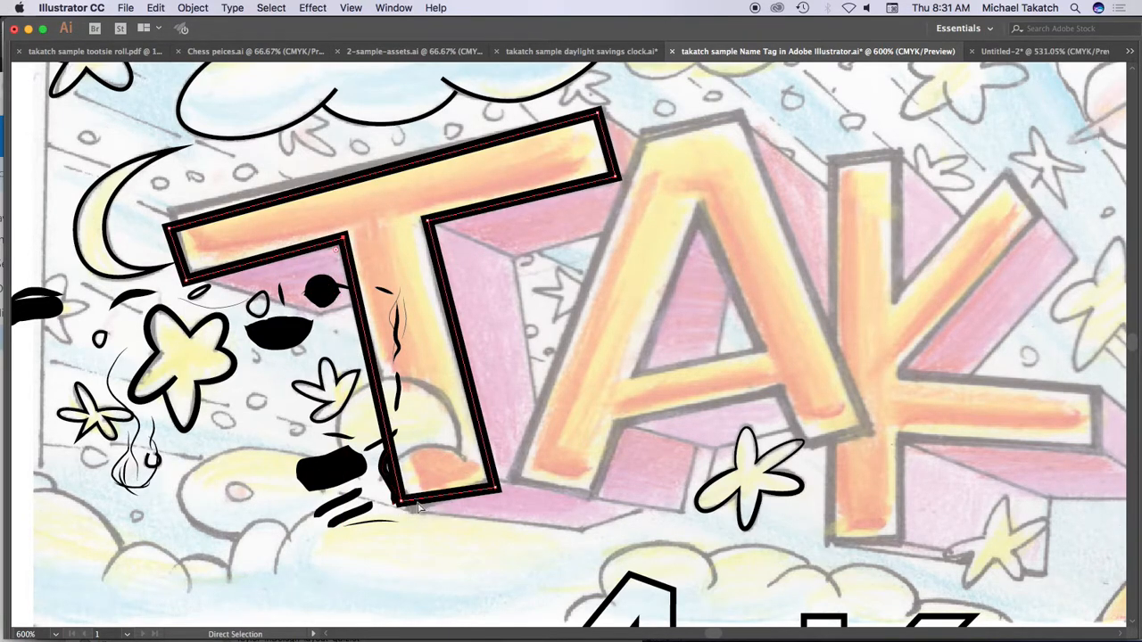
drag(398, 502, 410, 512)
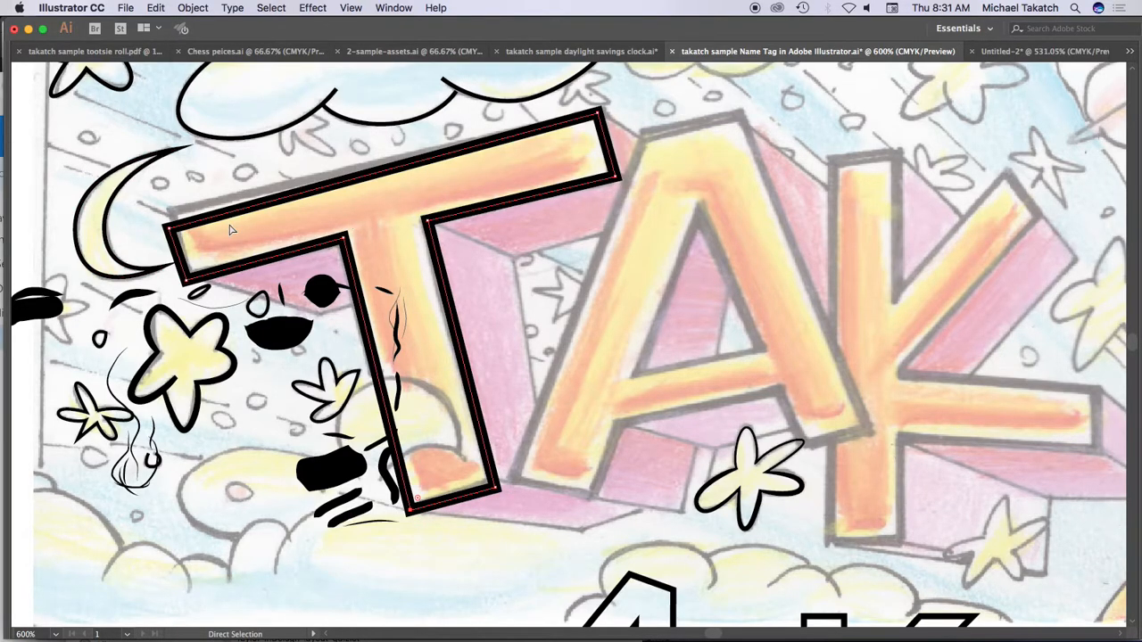
Step: Trace the sketched K with the Pen tool from its upper-left corner down the stem and around the end of the lower leg
key(Tab)
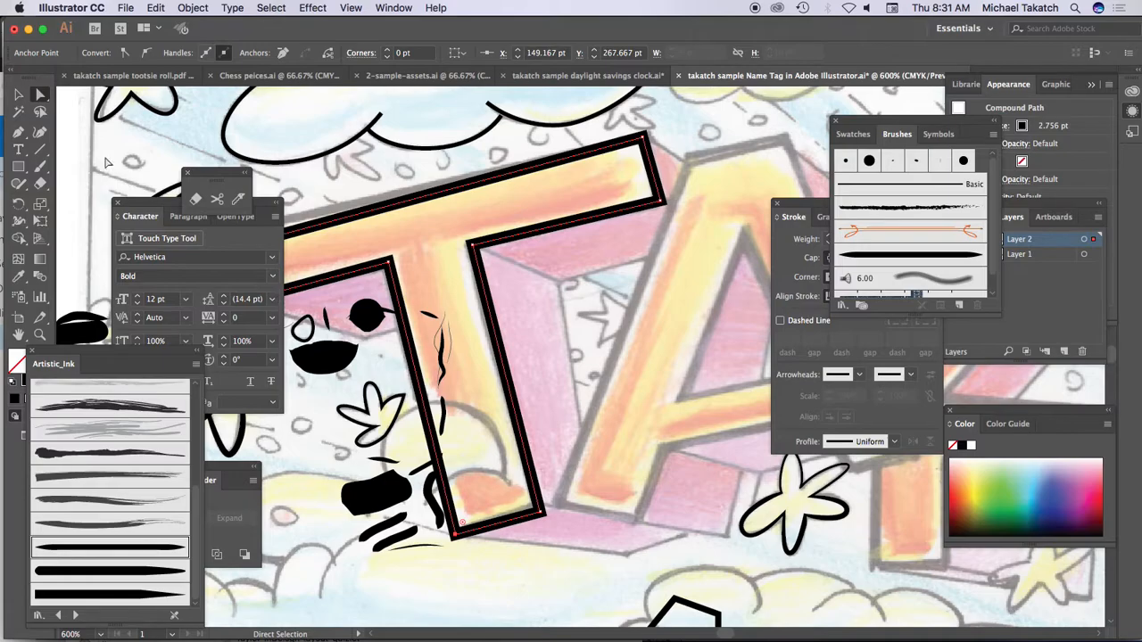
click(18, 133)
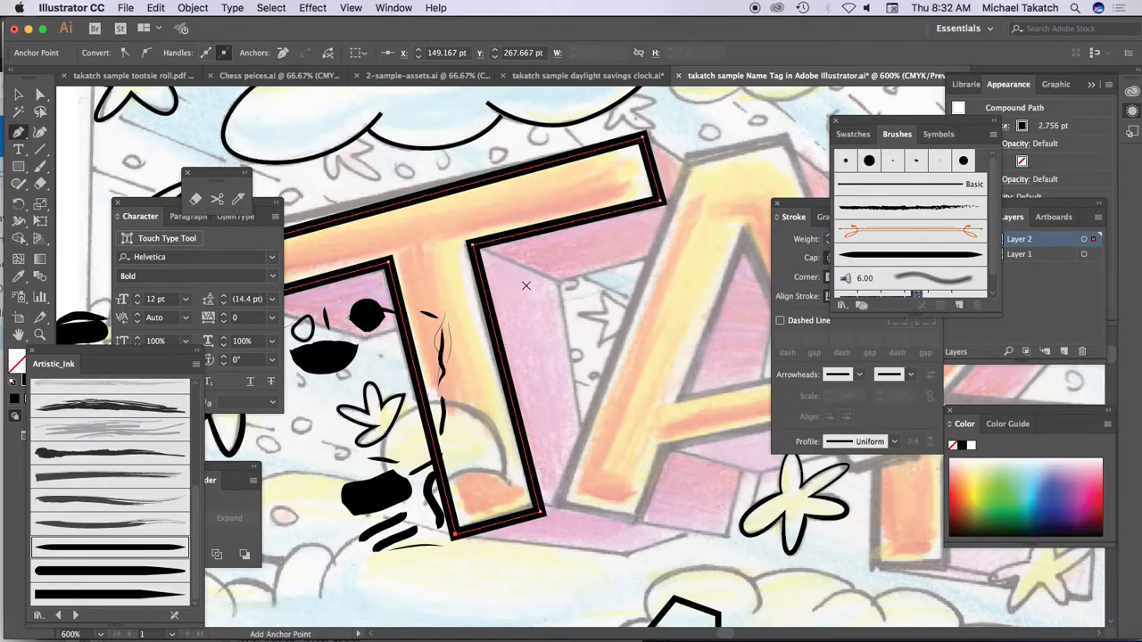
key(Tab)
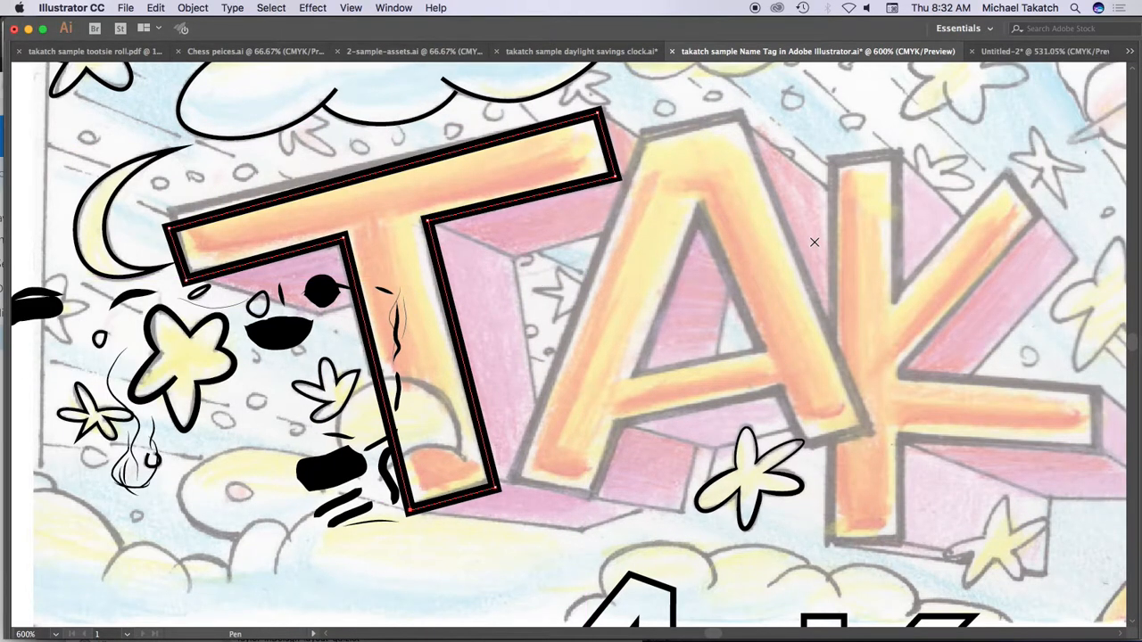
click(831, 160)
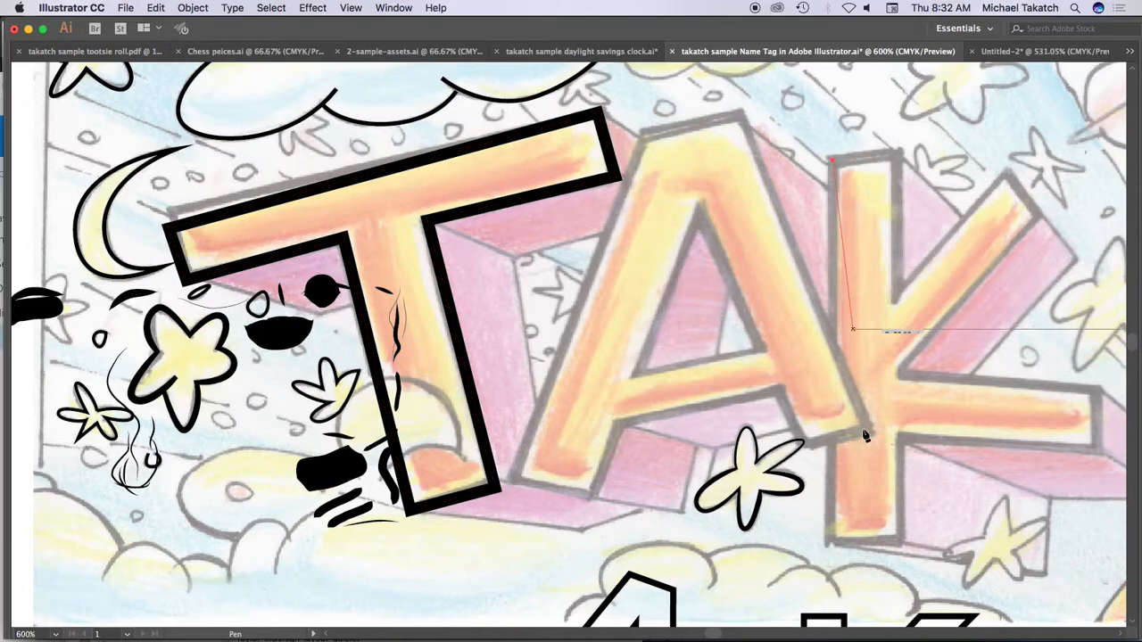
click(828, 542)
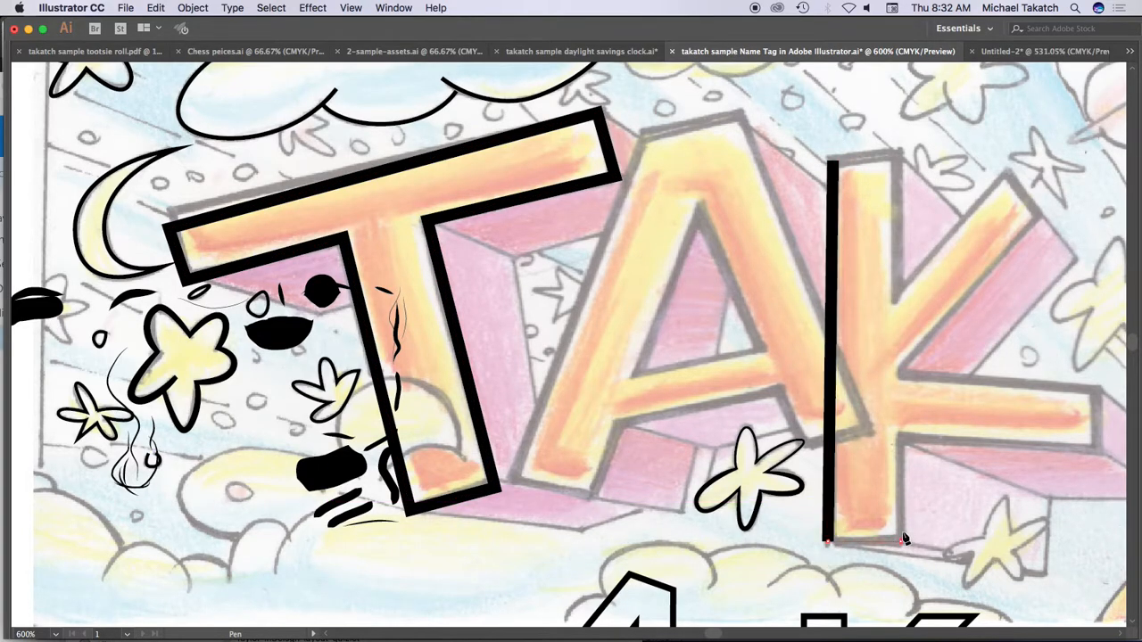
click(900, 542)
click(901, 439)
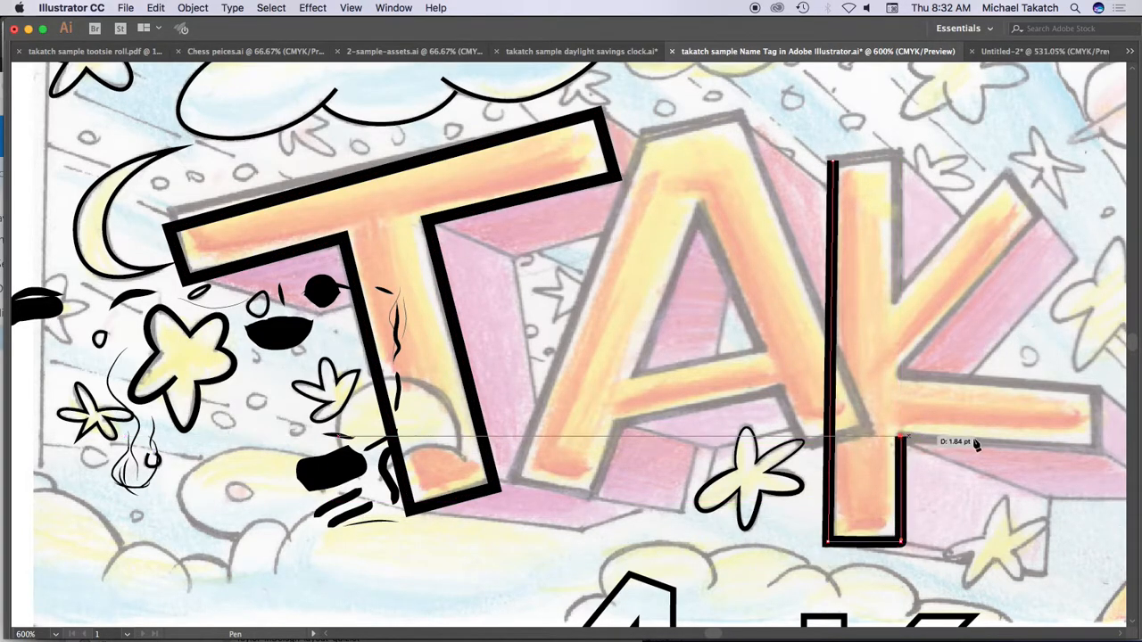
click(1097, 450)
click(1098, 389)
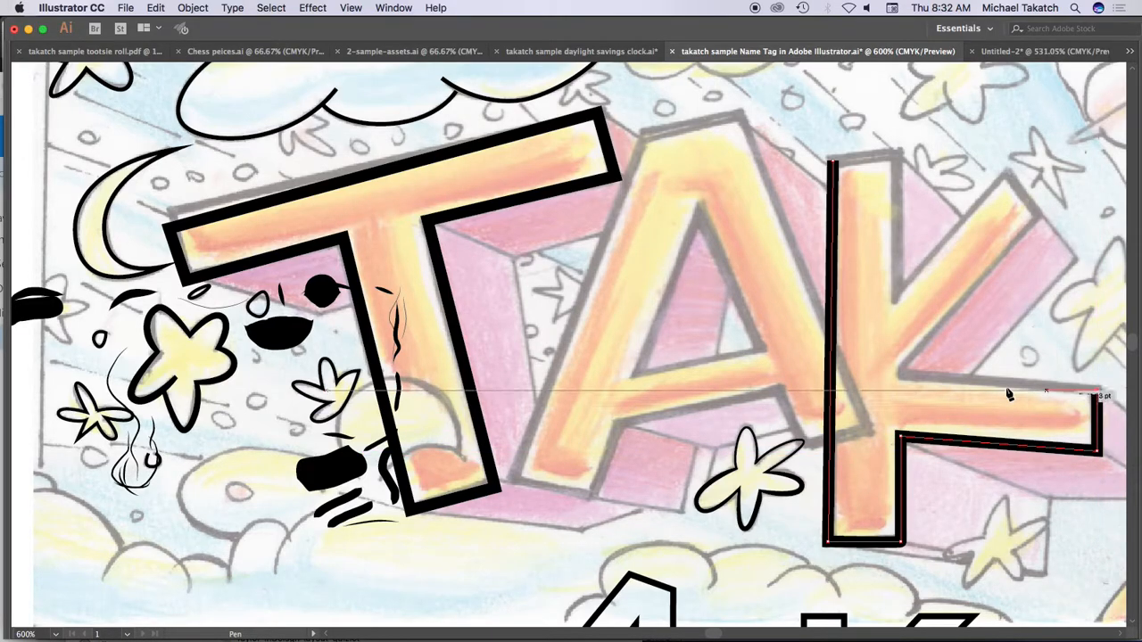
Step: Complete the K outline around its upper arm and the top of the stem, closing the path at its starting point
click(894, 371)
click(1043, 215)
click(1005, 170)
click(893, 299)
click(900, 154)
click(830, 161)
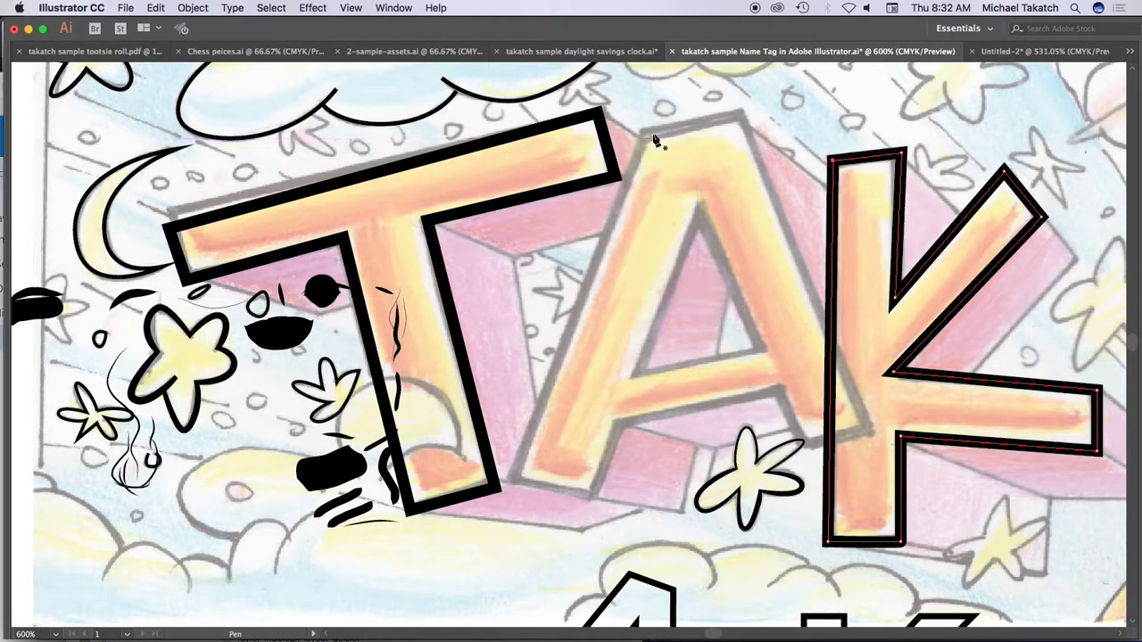
Step: Trace the outer contour of the sketched A as a closed straight-sided path, starting at its upper-left corner
click(642, 133)
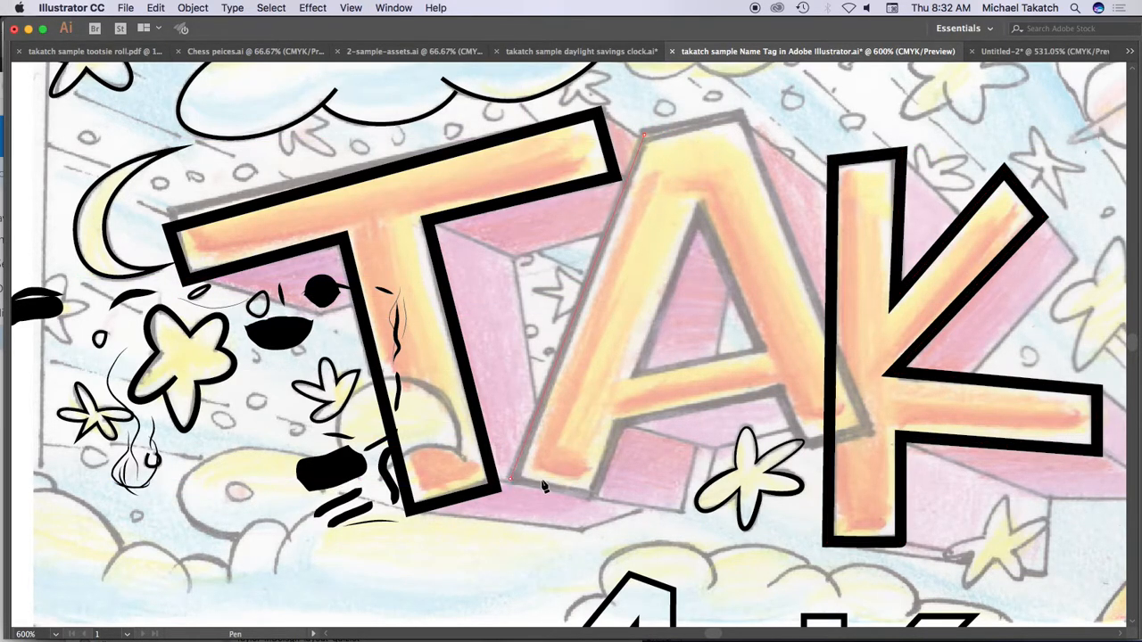
click(507, 480)
click(593, 502)
click(616, 417)
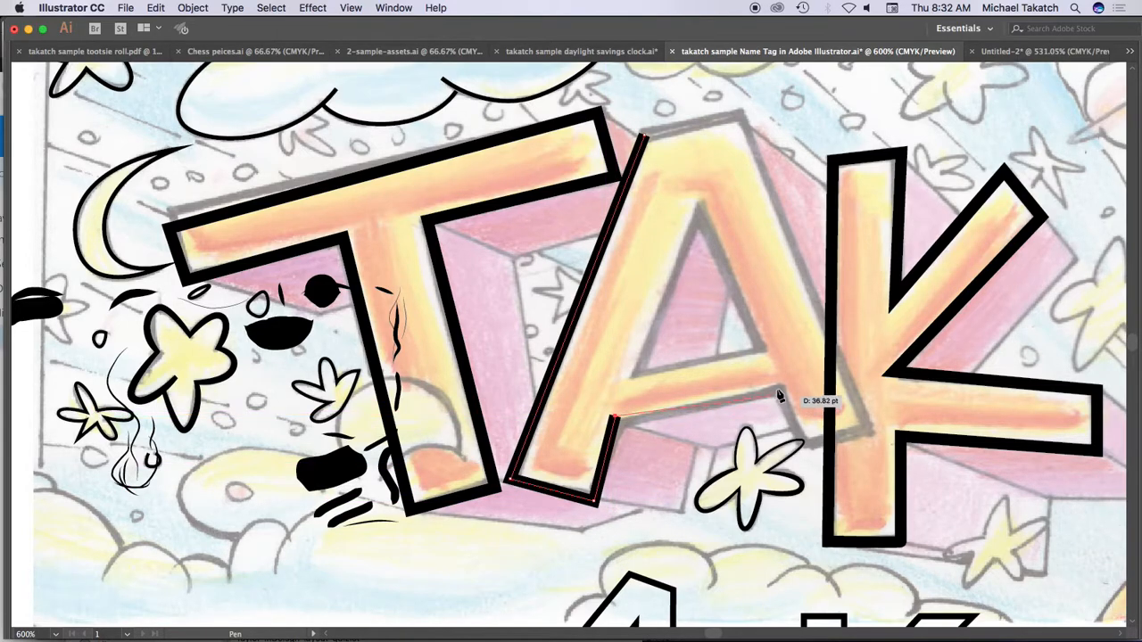
click(776, 392)
click(810, 445)
click(871, 431)
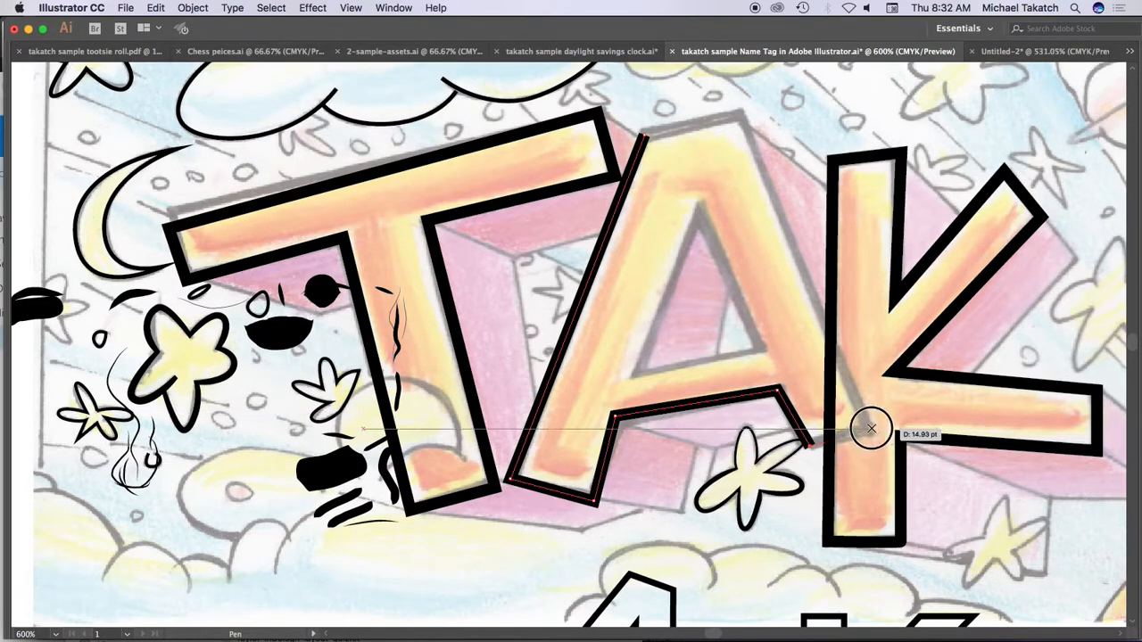
click(740, 113)
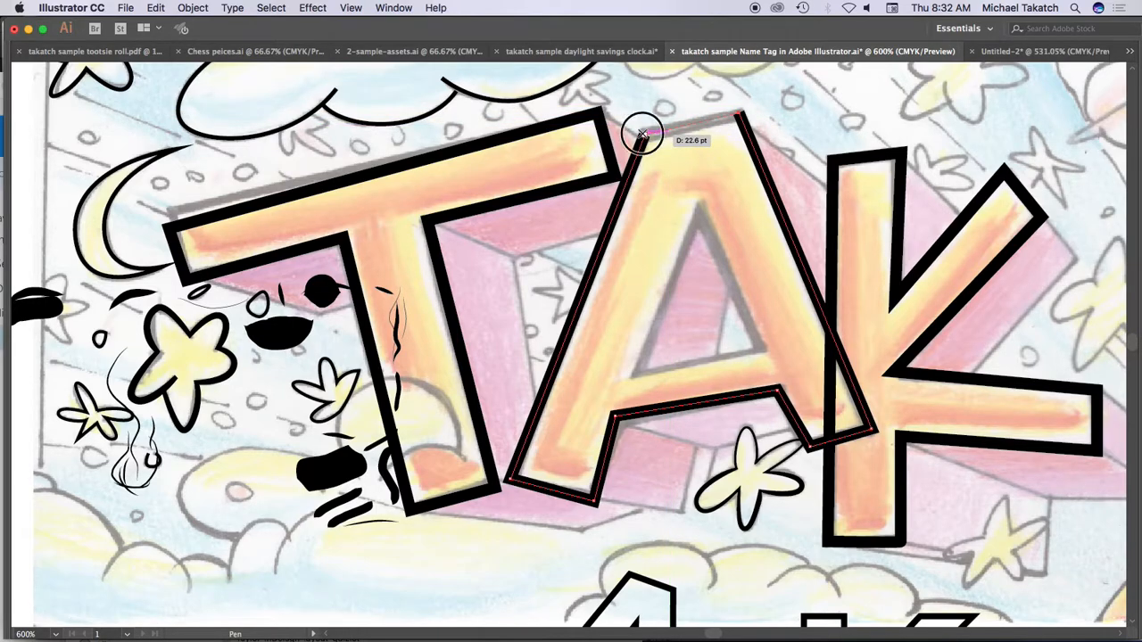
click(643, 134)
Step: Trace the triangular opening inside the A as a separate closed path
click(696, 206)
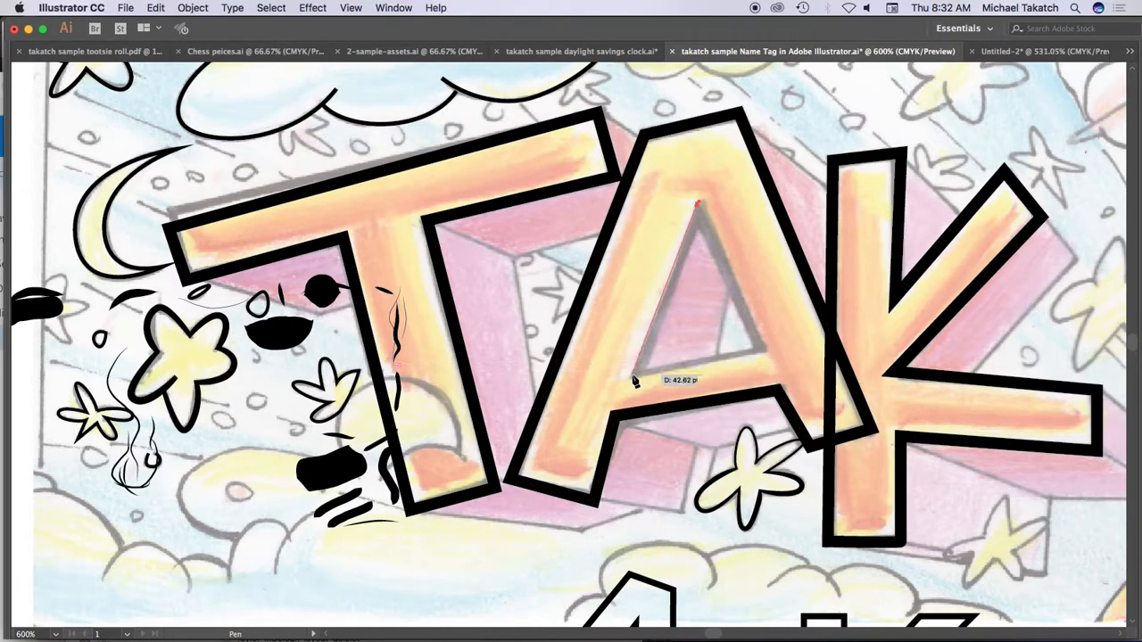
click(630, 375)
click(767, 350)
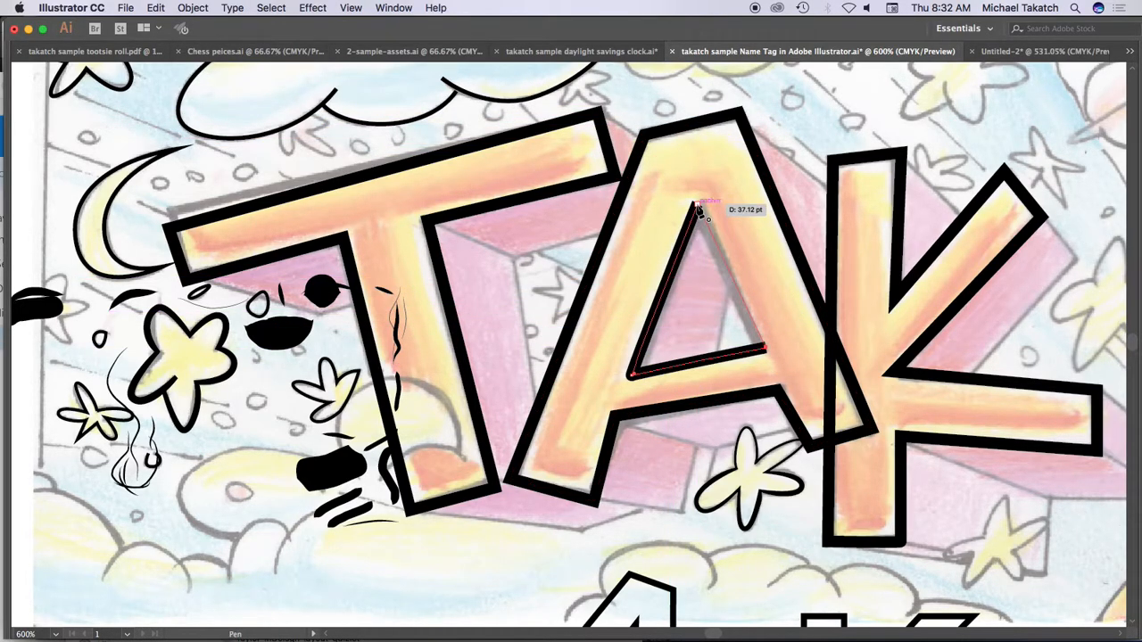
click(697, 207)
Step: Select both paths of the A and apply the light orange sampled from the sketched T with the Eyedropper
key(v)
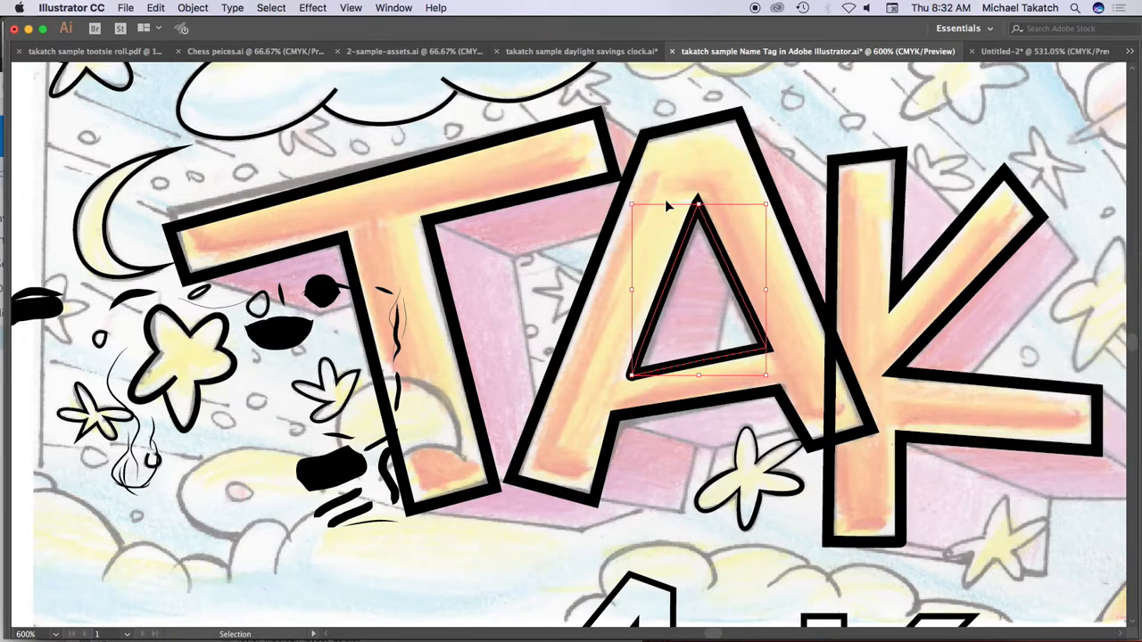
click(680, 139)
shift+click(709, 225)
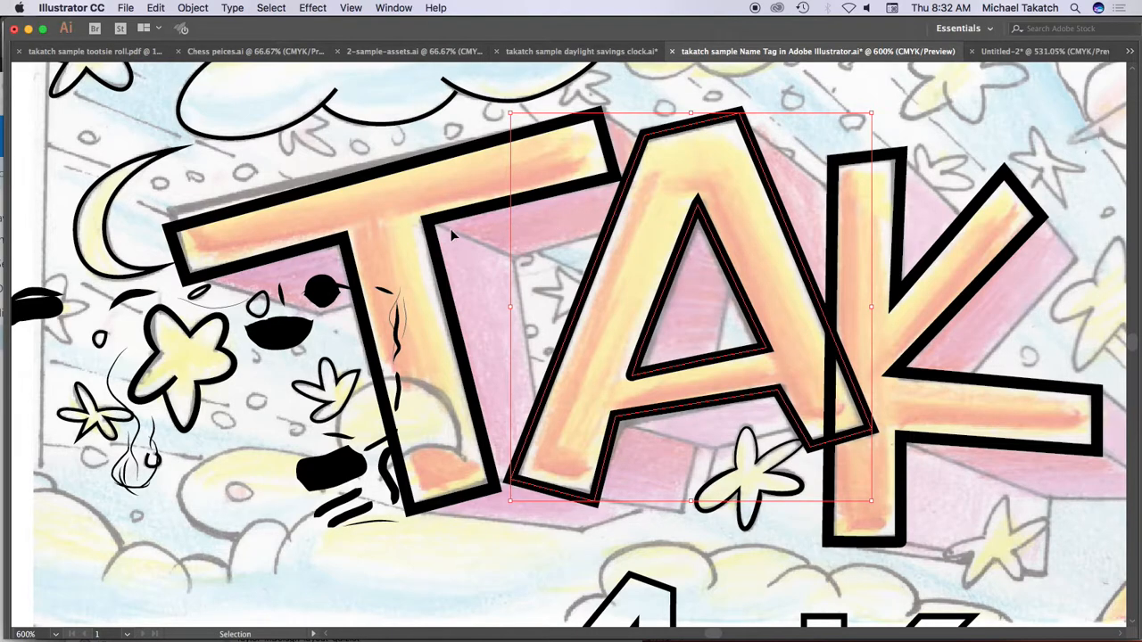
key(i)
click(412, 191)
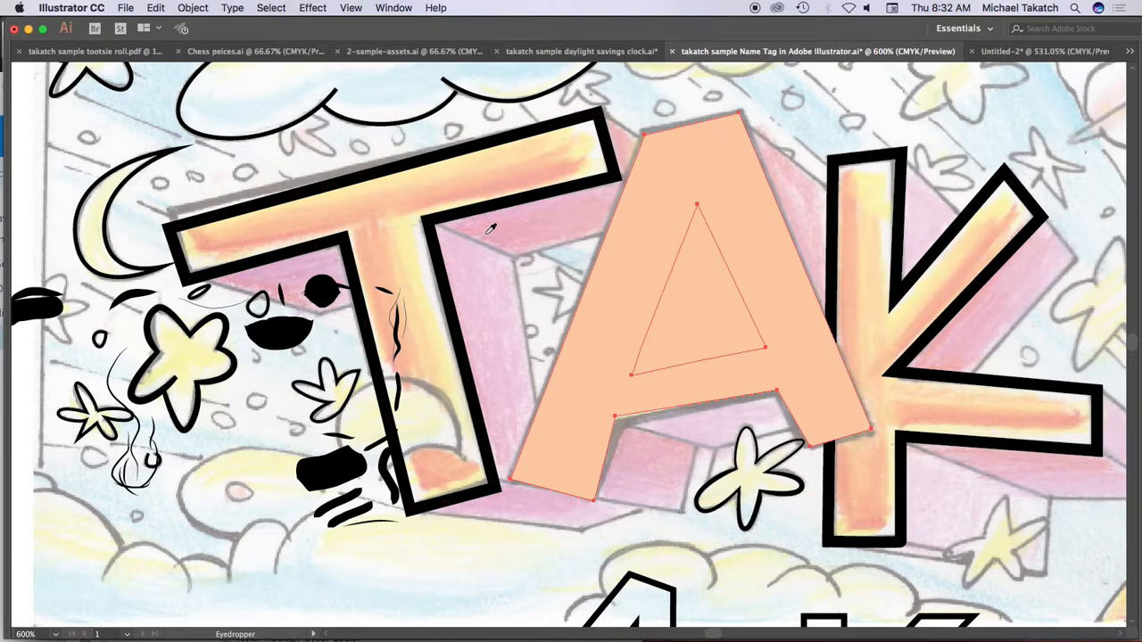
Step: Recolor both A paths with the pinkish purple sampled from the shadow beneath the T's crossbar
key(v)
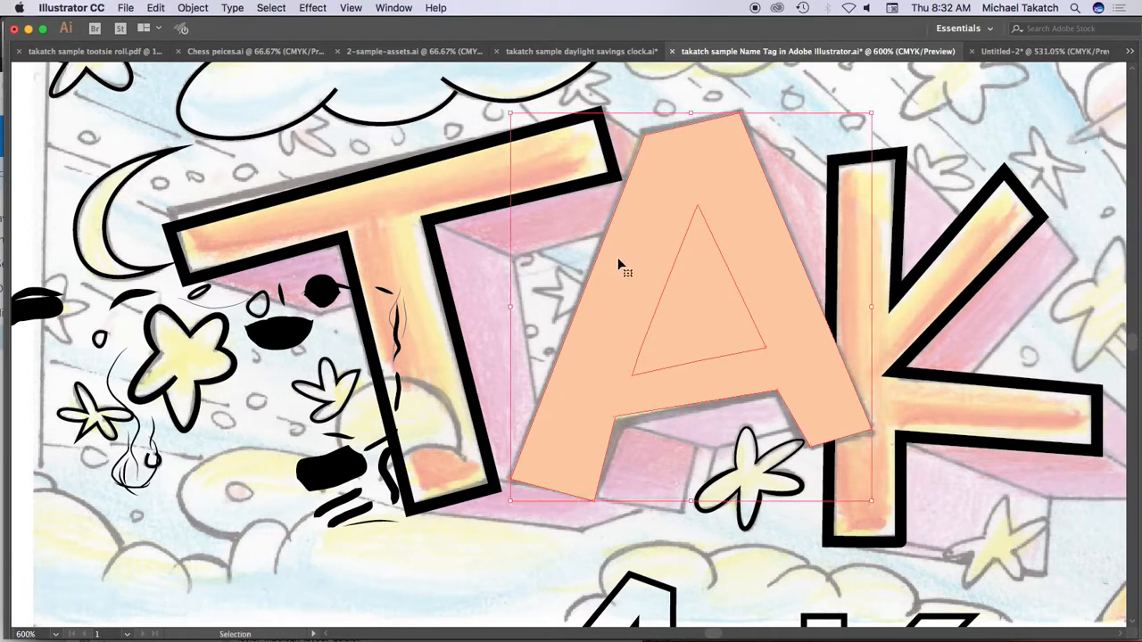
key(i)
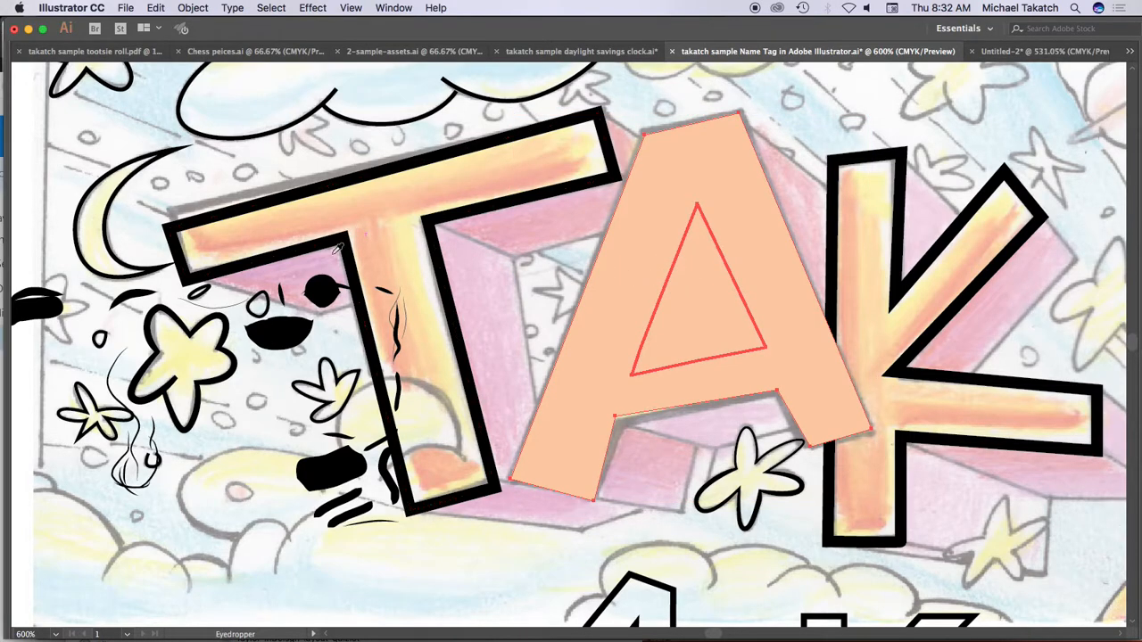
click(323, 261)
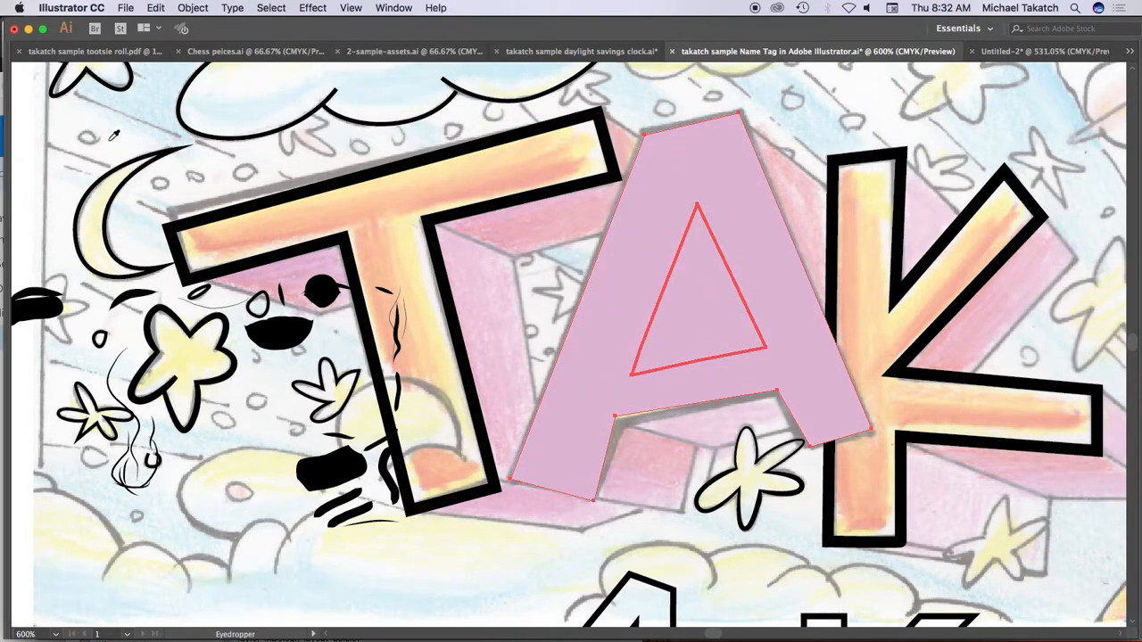
Step: Cut the inner triangle out of the A with the Pathfinder Minus Front operation, and deselect the letter
key(Tab)
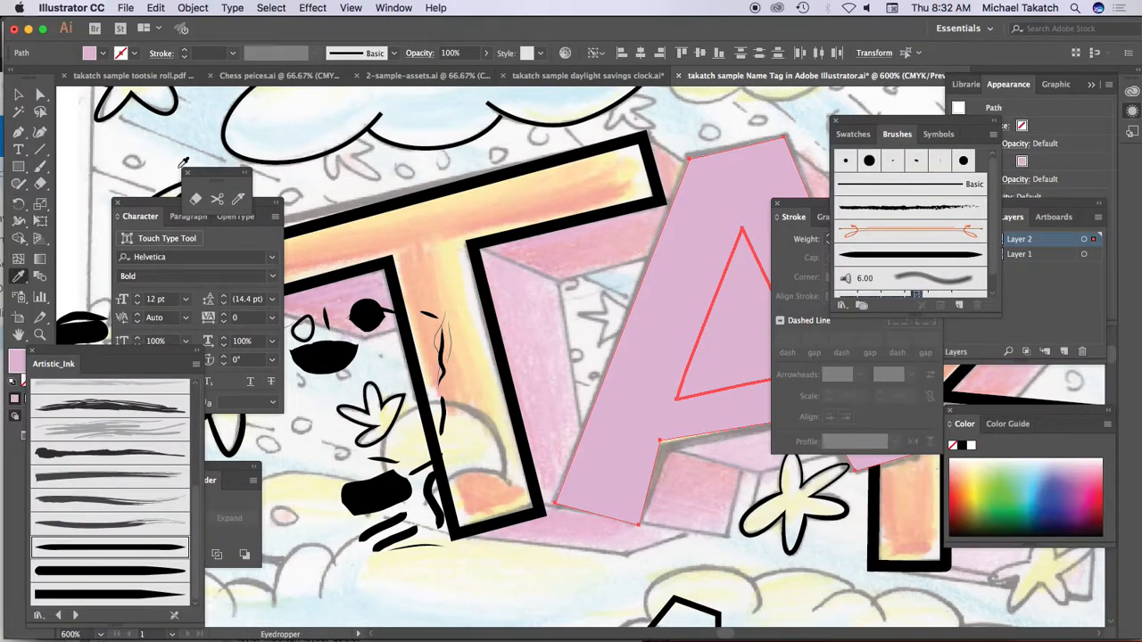
click(18, 94)
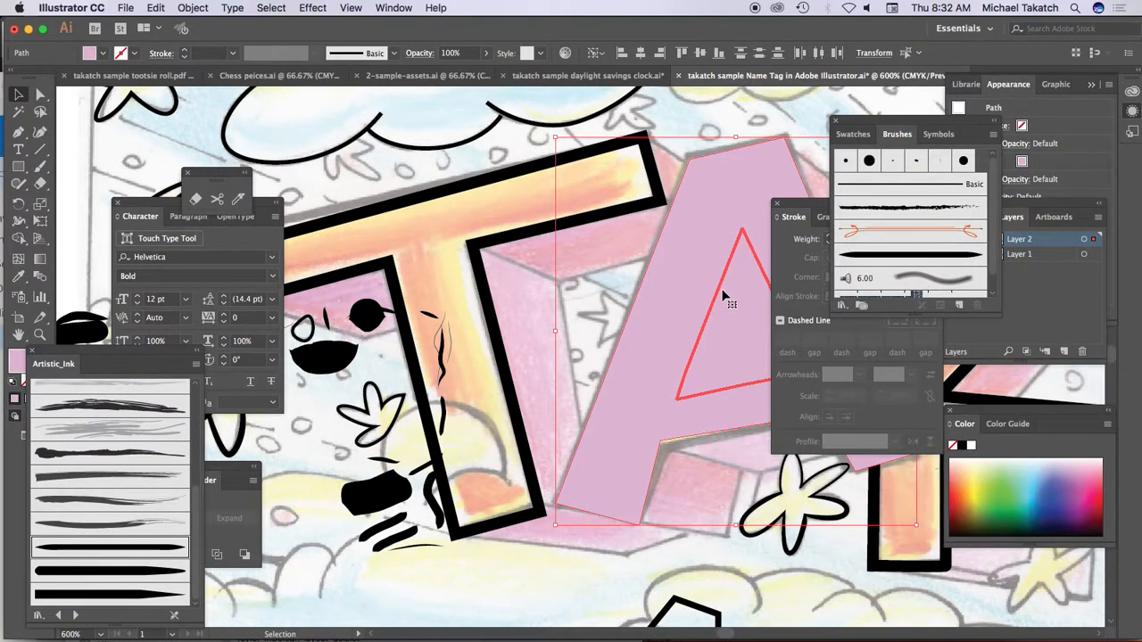
click(723, 116)
drag(722, 116, 743, 305)
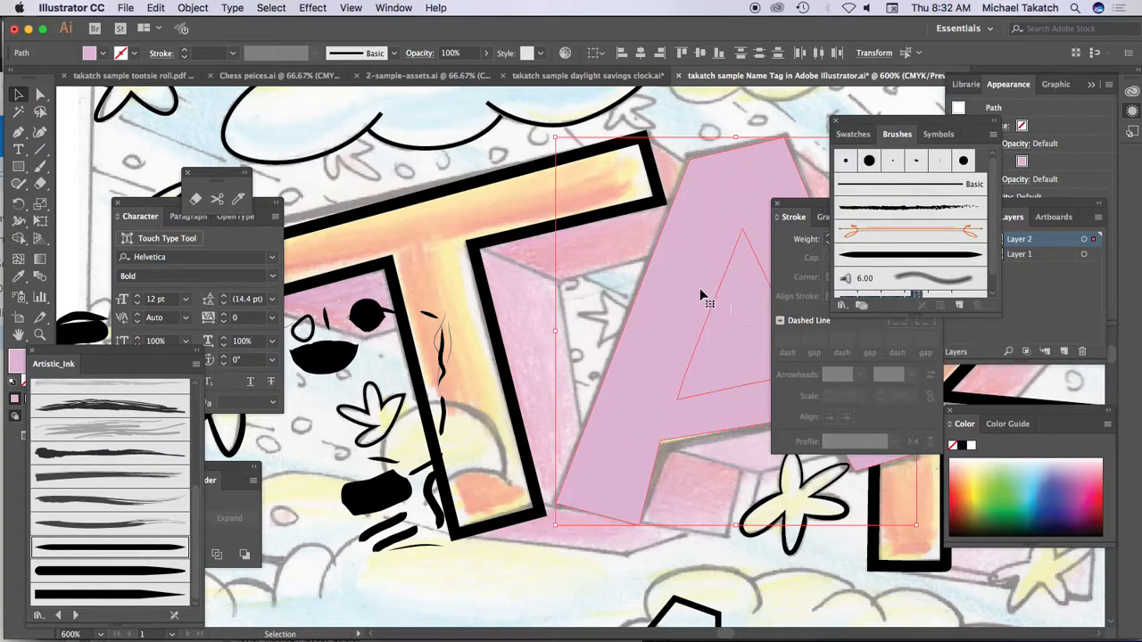
drag(233, 474, 517, 333)
click(409, 377)
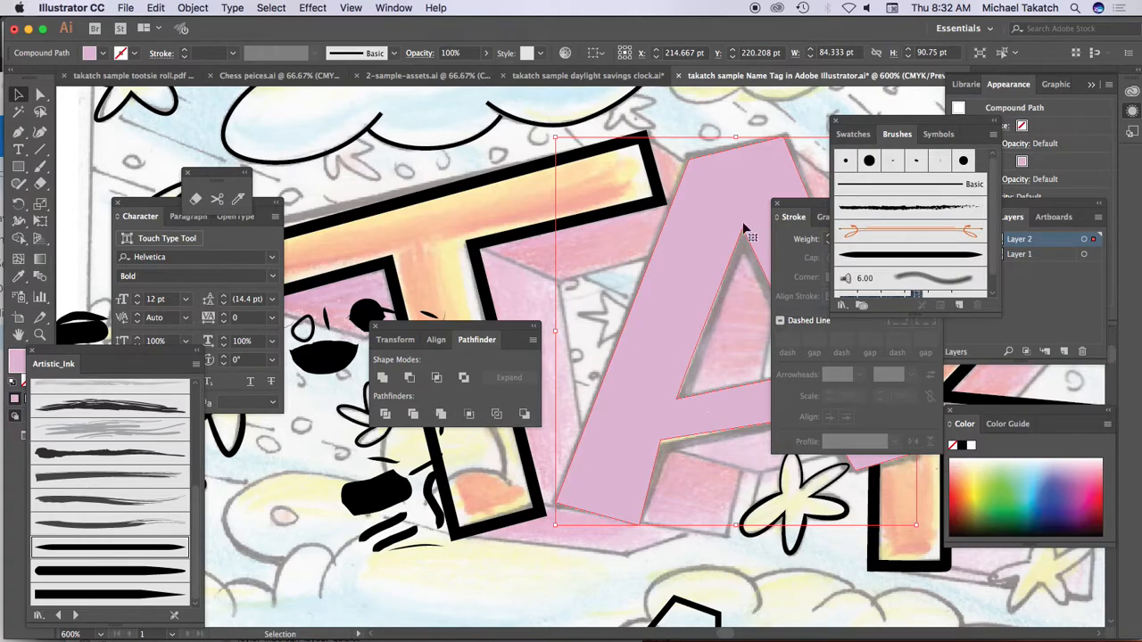
click(597, 278)
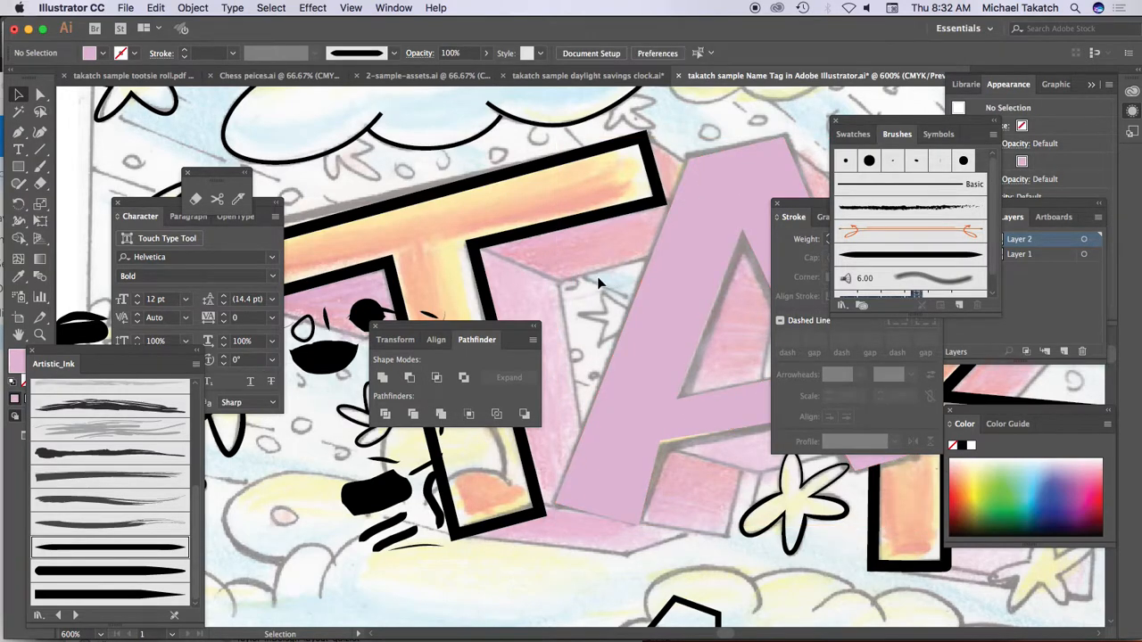
key(super+minus)
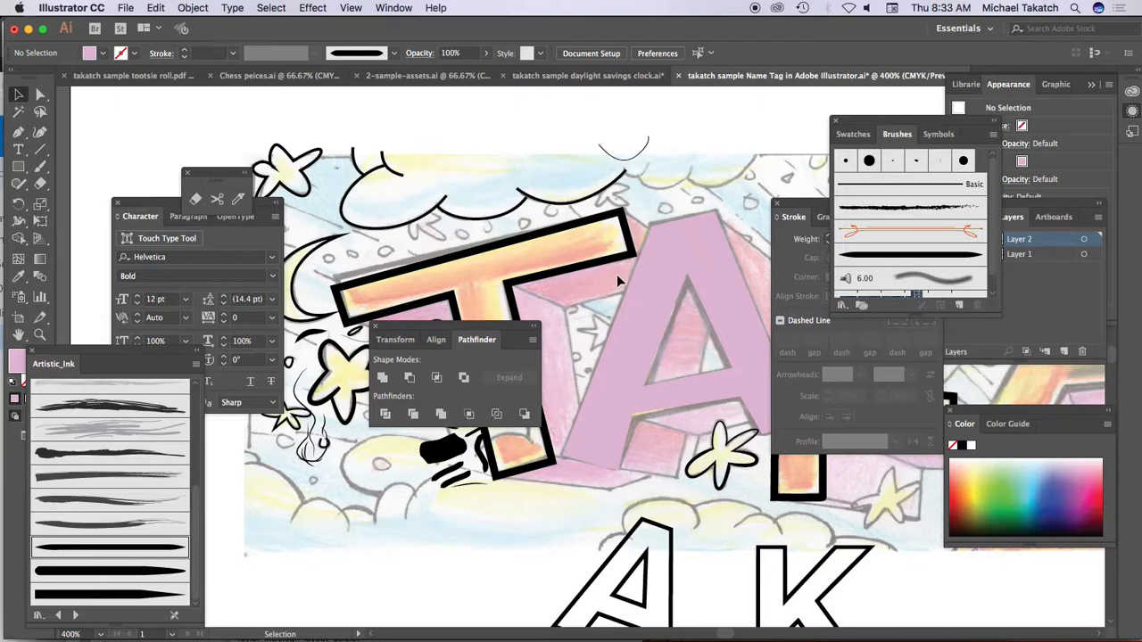
key(Tab)
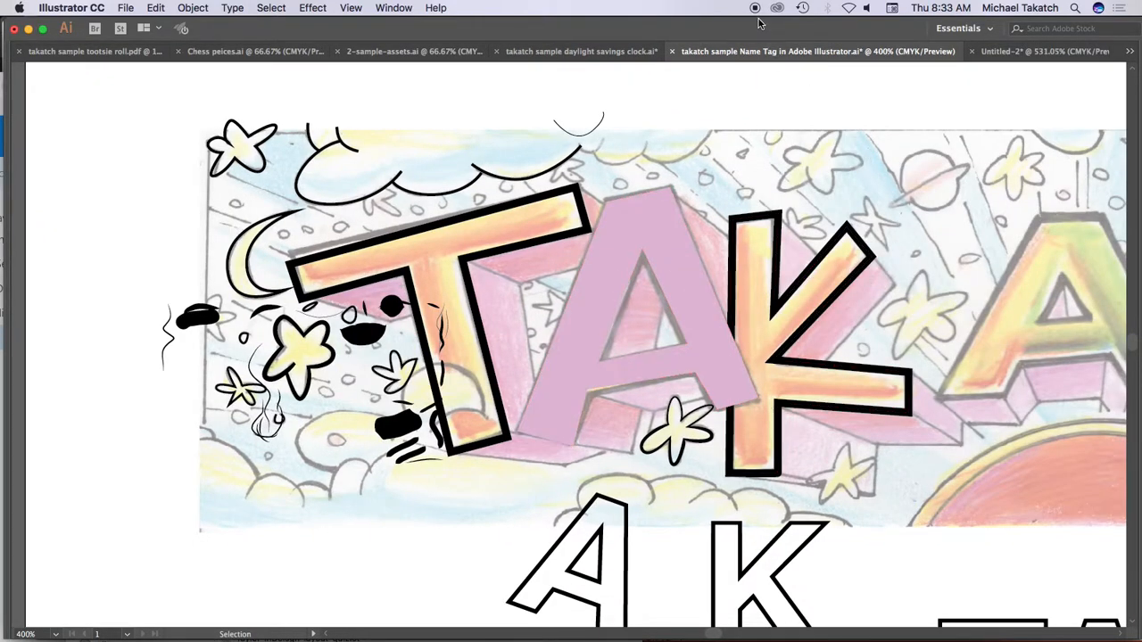
scroll(706, 209, right, 5)
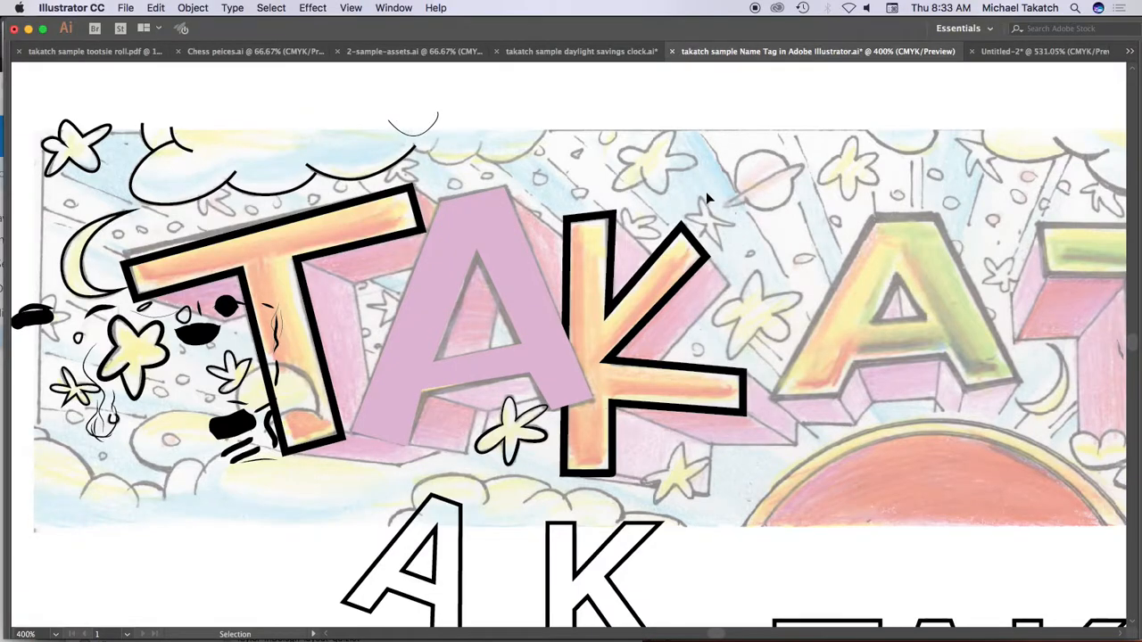